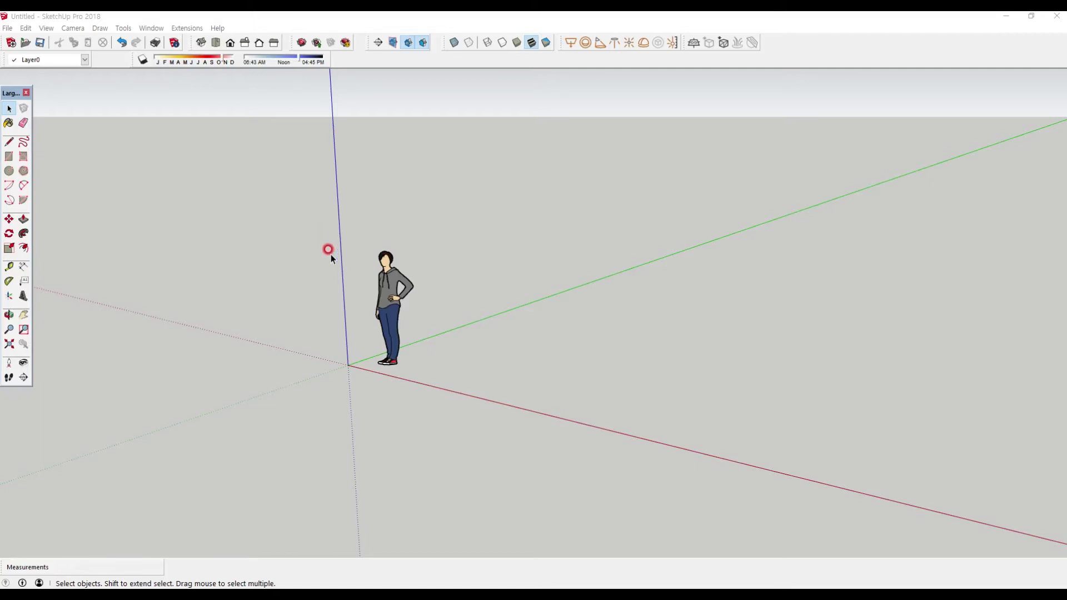
- Reposition the large tool palette slightly higher and delete the default human figure from the model
drag(12, 92, 18, 74)
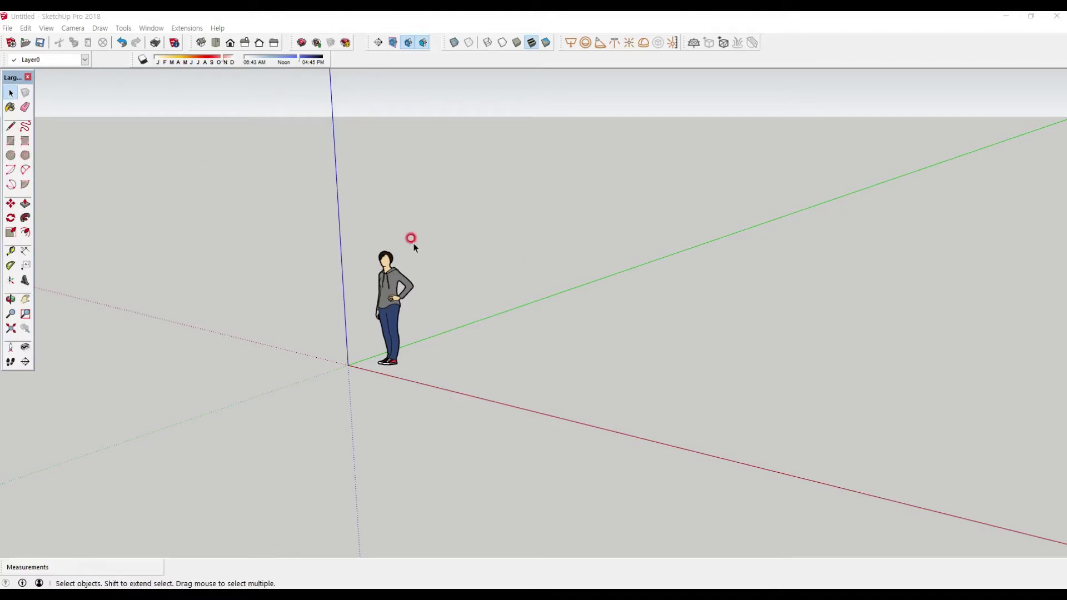
click(396, 289)
key(Delete)
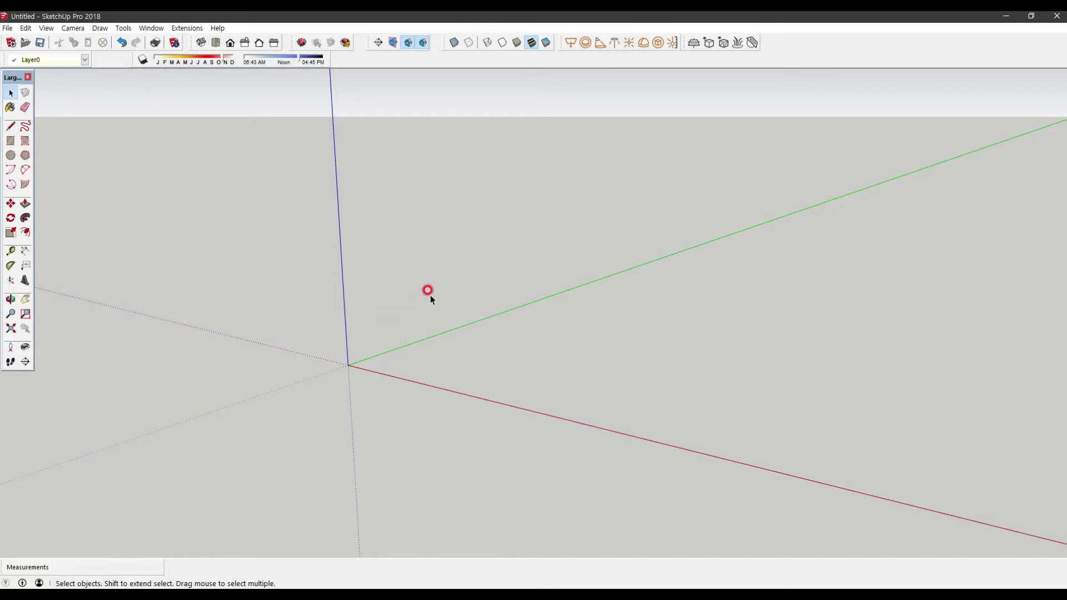
- Draw a closed four-sided face with the Line tool, starting at the origin along the red axis and returning along the green axis
scroll(508, 307, up, 2)
middle_drag(472, 342, 550, 301)
scroll(695, 309, up, 2)
middle_drag(725, 255, 238, 189)
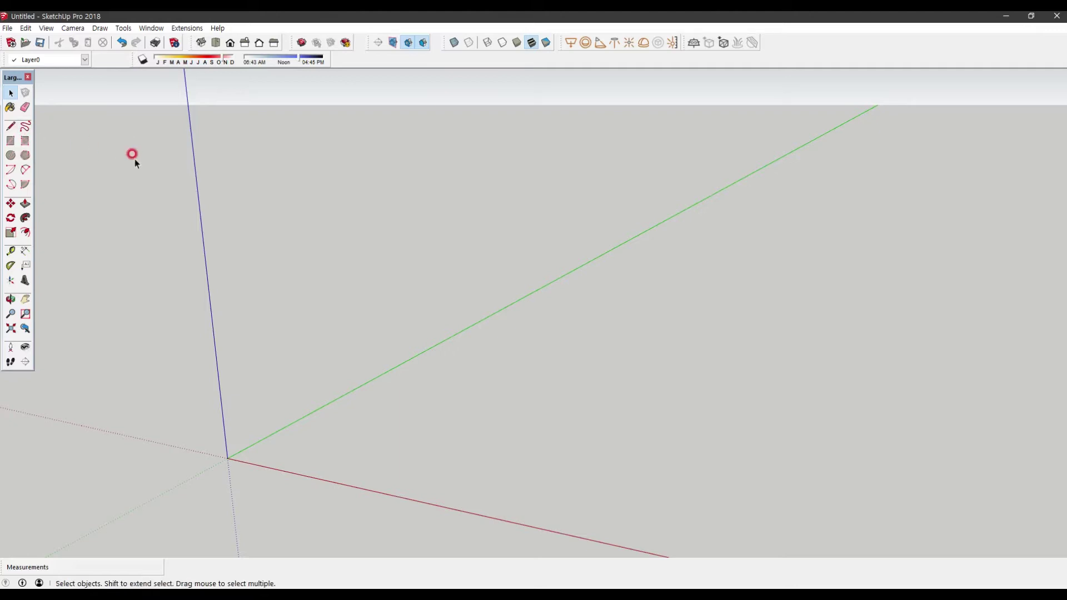
key(l)
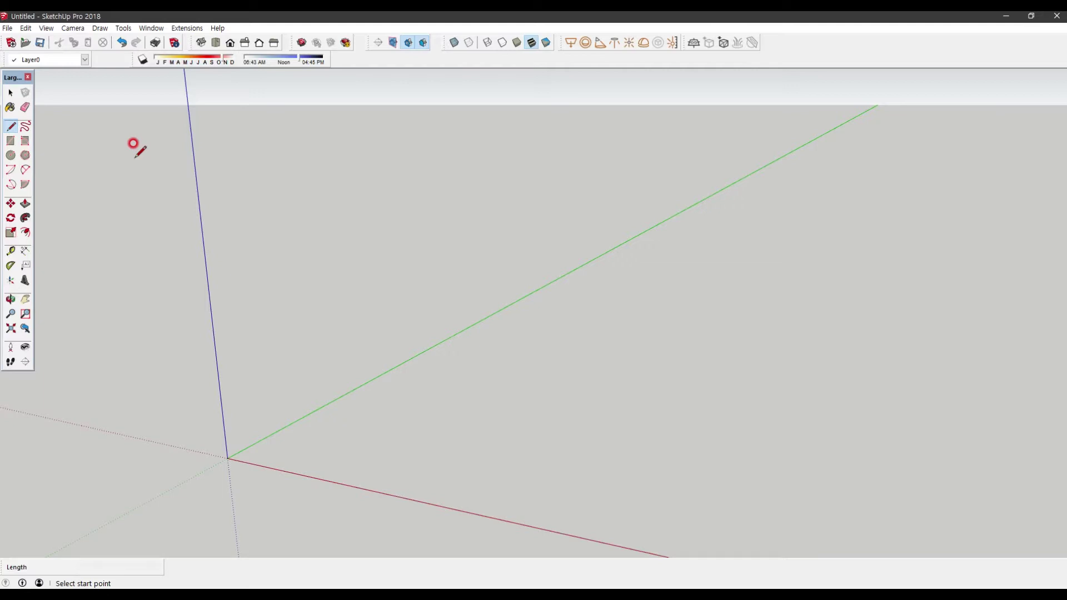
middle_drag(332, 325, 438, 344)
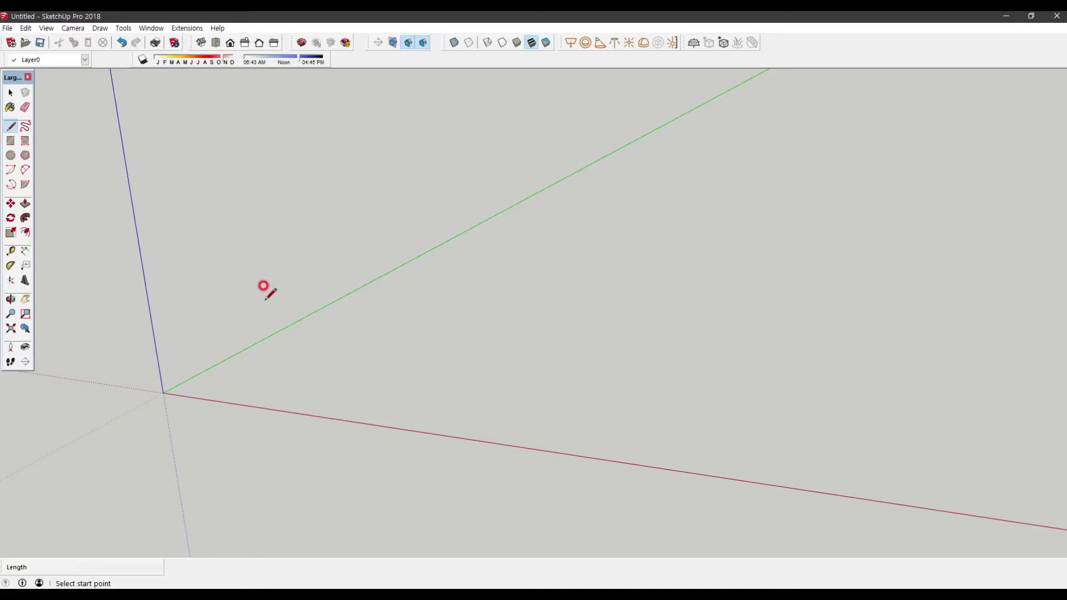
click(163, 392)
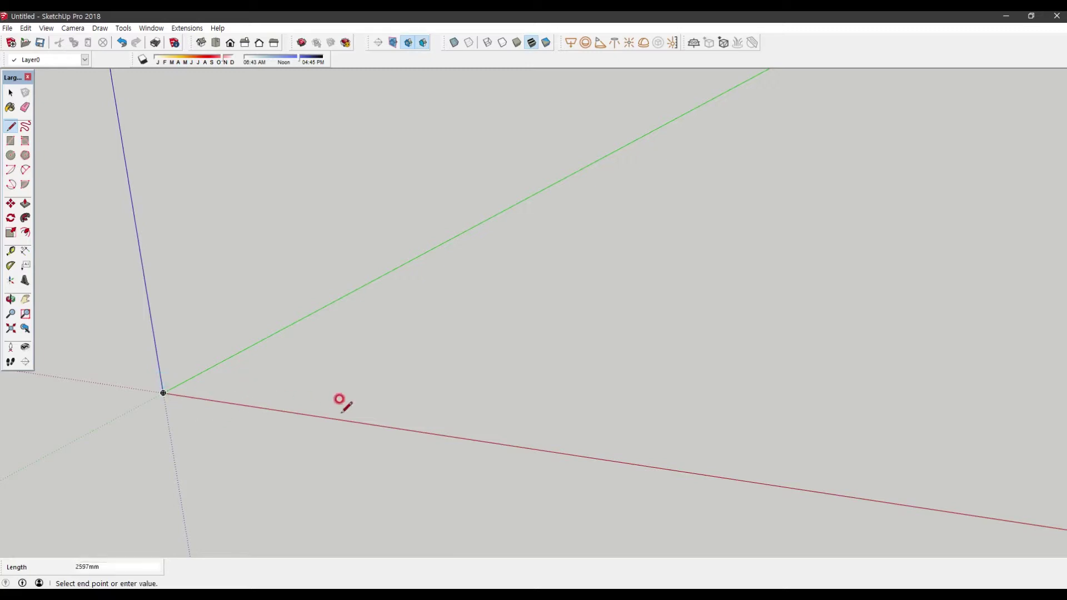
click(517, 446)
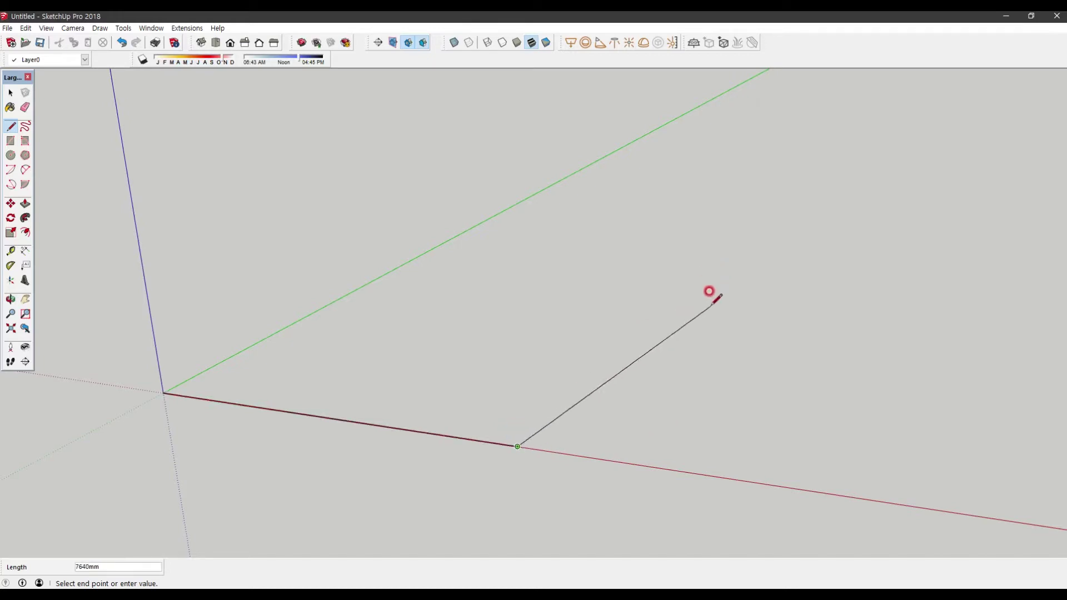
click(660, 243)
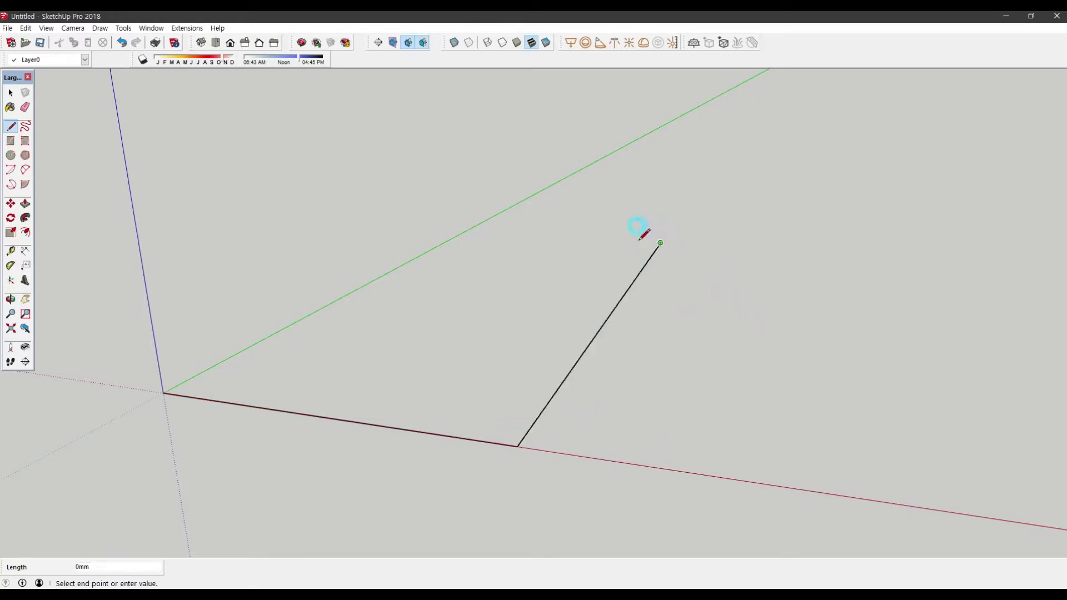
click(468, 230)
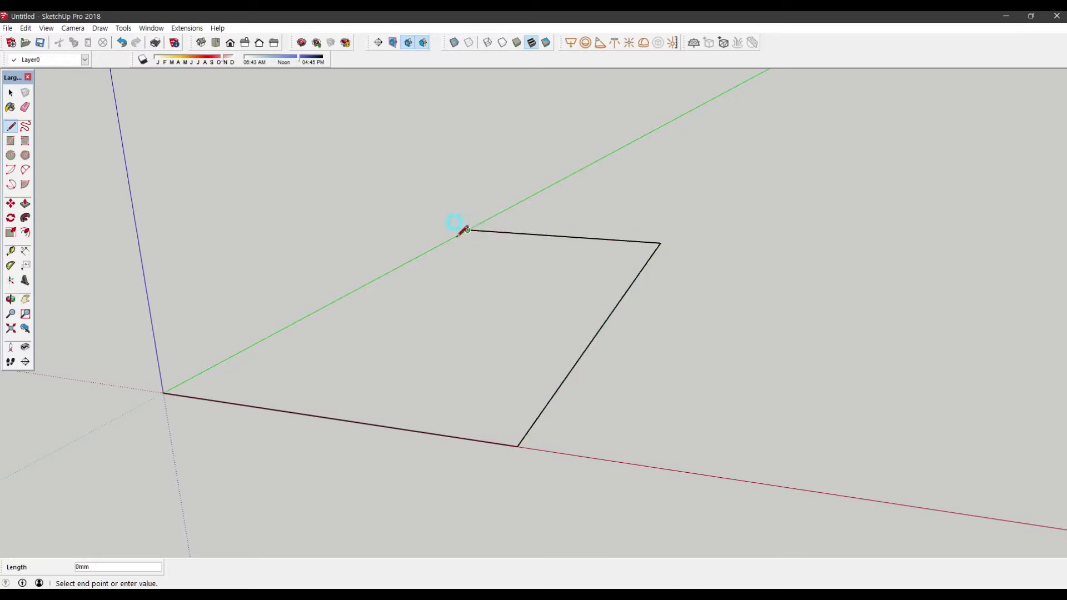
click(163, 393)
- Switch the camera to Parallel Projection for viewing the drawn face
mouse_move(262, 348)
middle_down()
mouse_move(615, 352)
mouse_move(380, 346)
mouse_move(369, 388)
mouse_move(488, 296)
mouse_move(545, 303)
mouse_move(490, 318)
middle_up()
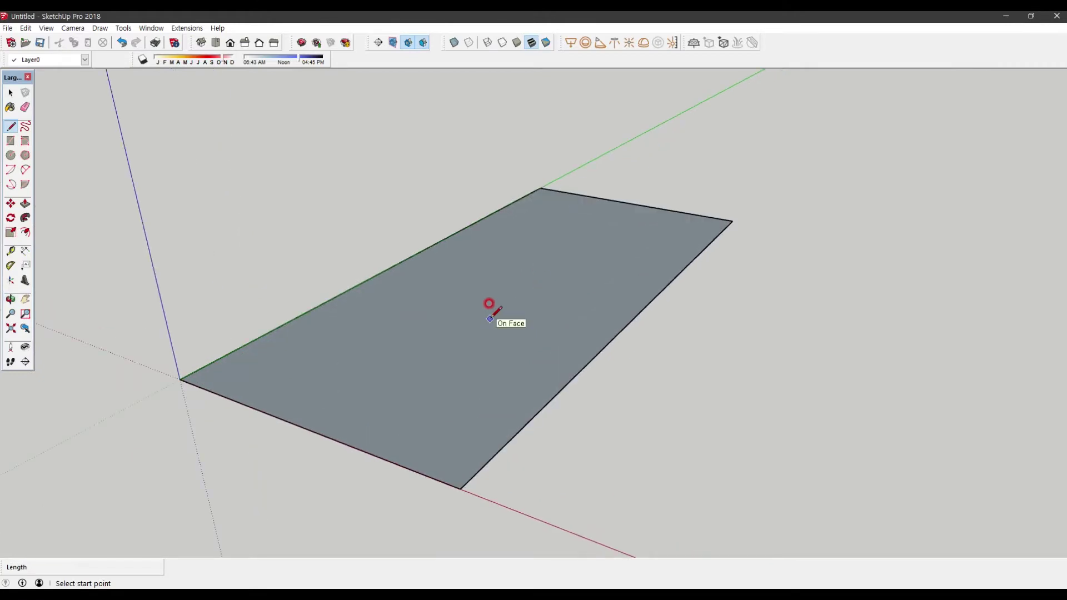
middle_drag(490, 319, 431, 158)
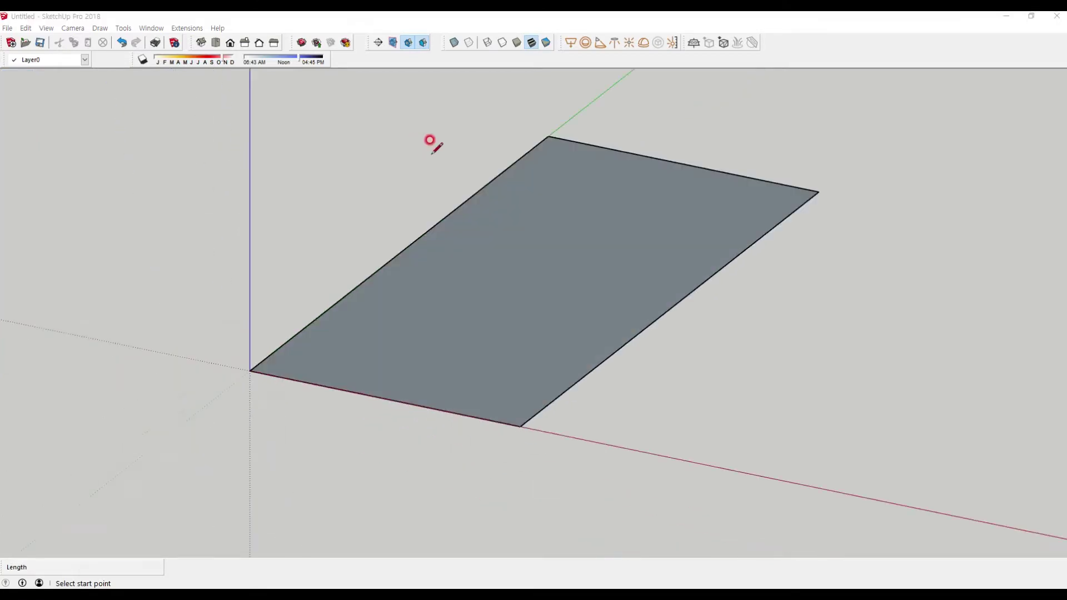
click(441, 156)
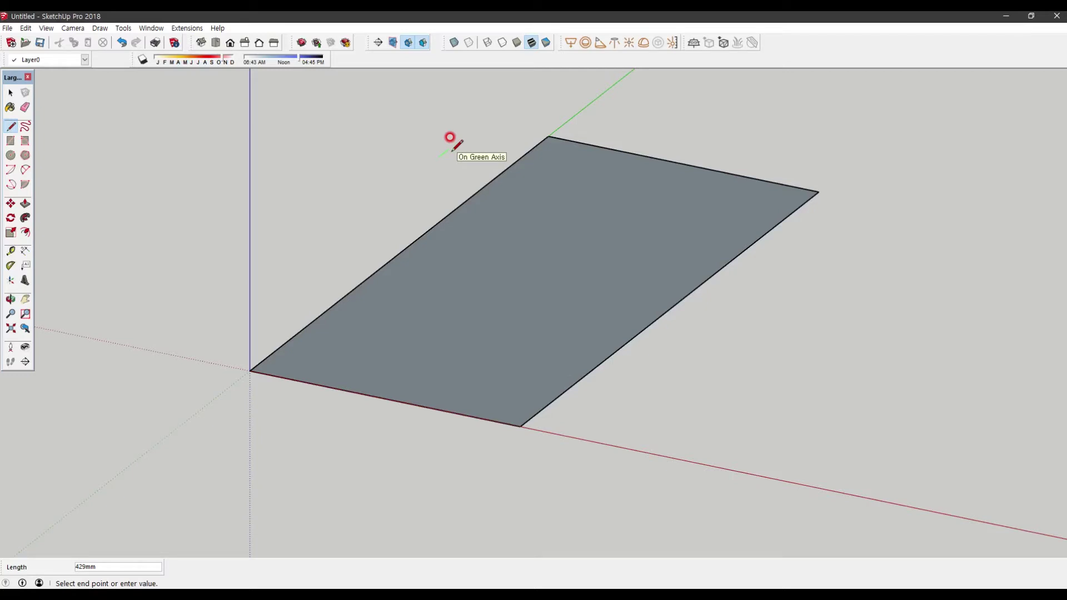
key(Escape)
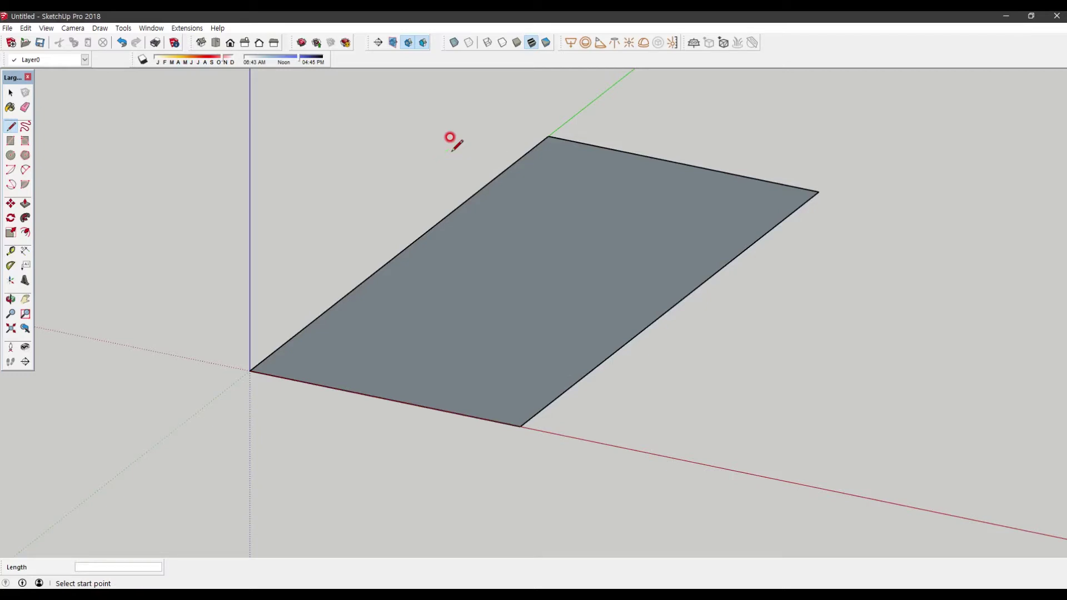
scroll(710, 119, up, 2)
scroll(634, 254, up, 1)
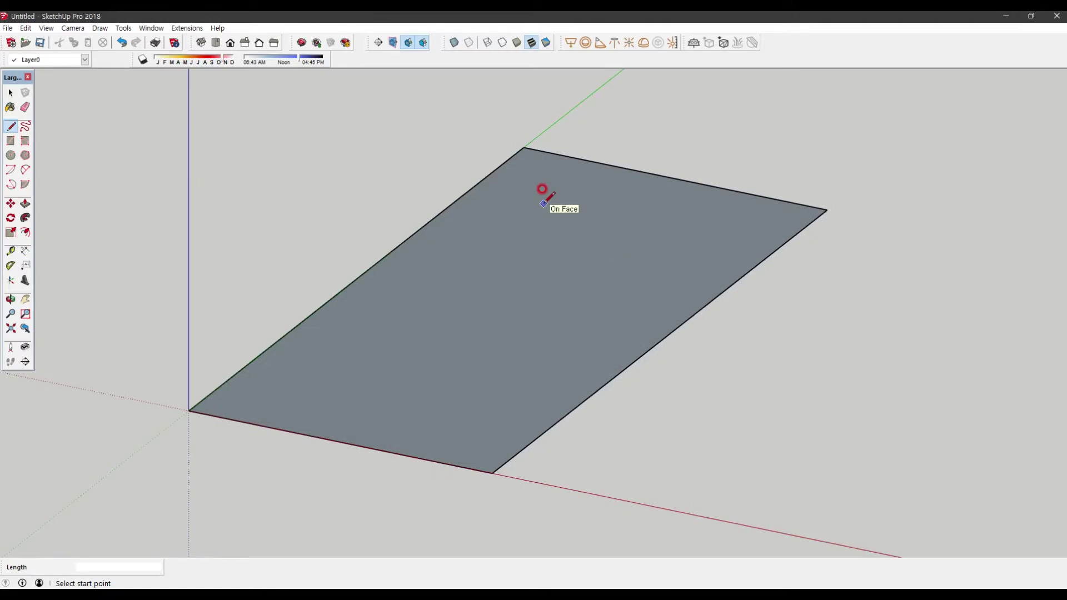
click(46, 28)
key(Escape)
click(85, 31)
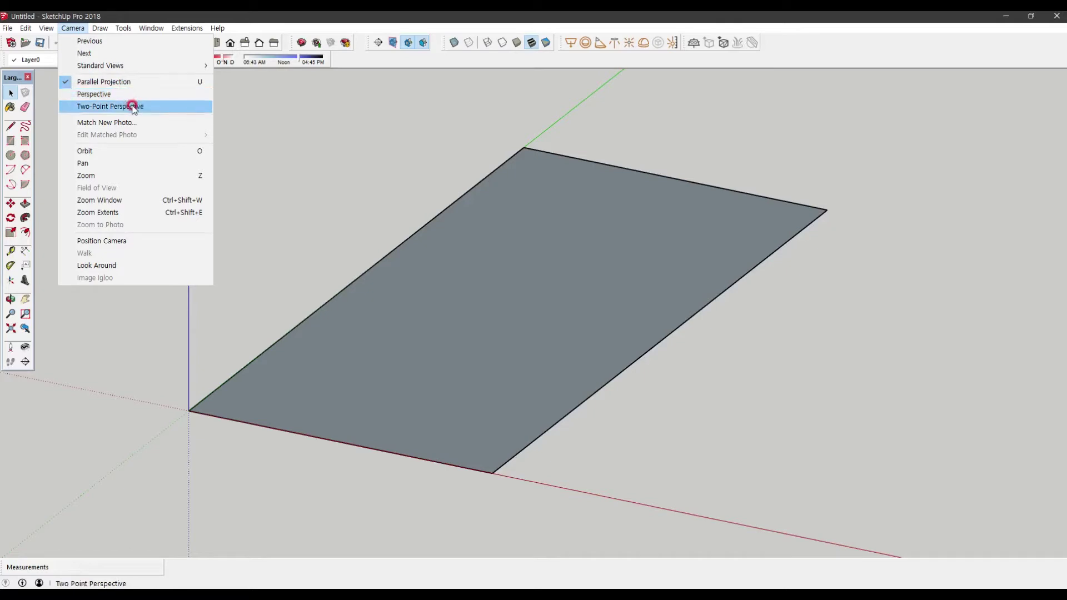
click(151, 82)
- Select the face and compare its appearance in parallel projection and perspective from several viewing angles and distances
click(607, 284)
middle_drag(610, 291, 579, 238)
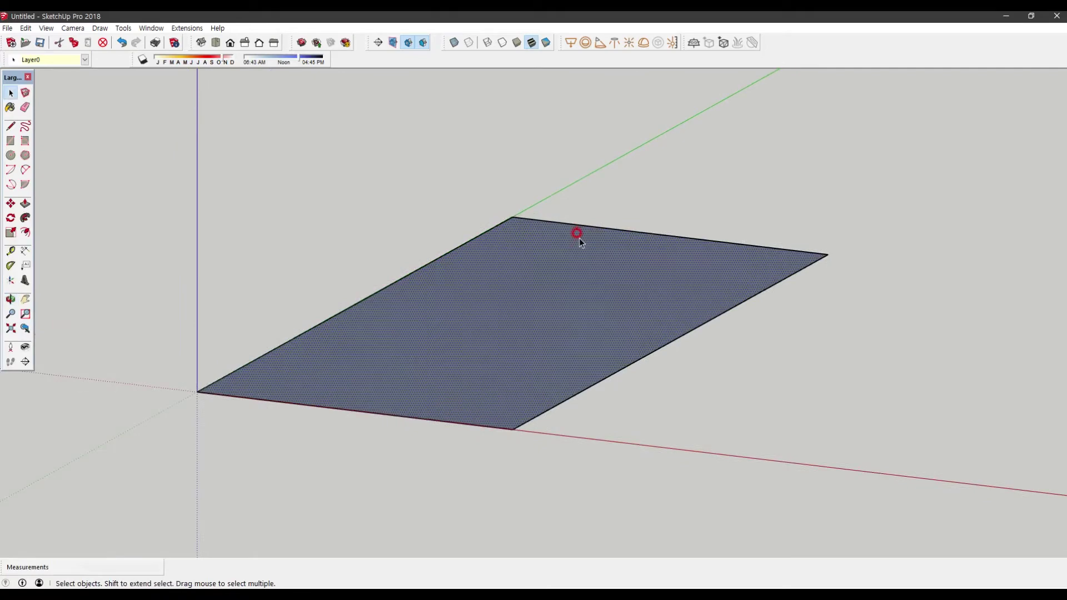
scroll(738, 267, down, 4)
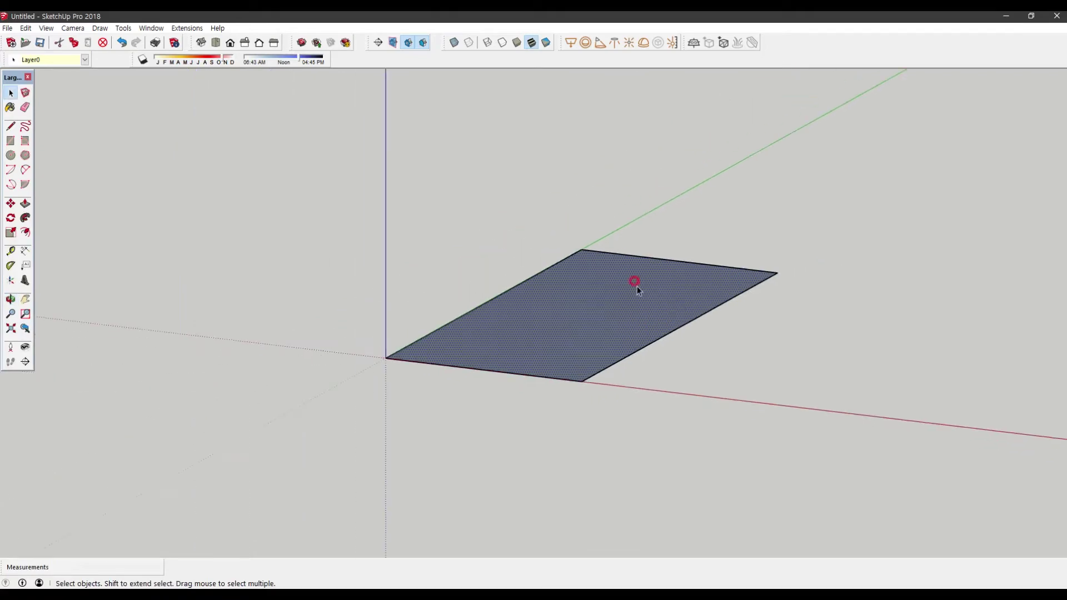
scroll(615, 265, up, 3)
middle_drag(614, 262, 617, 242)
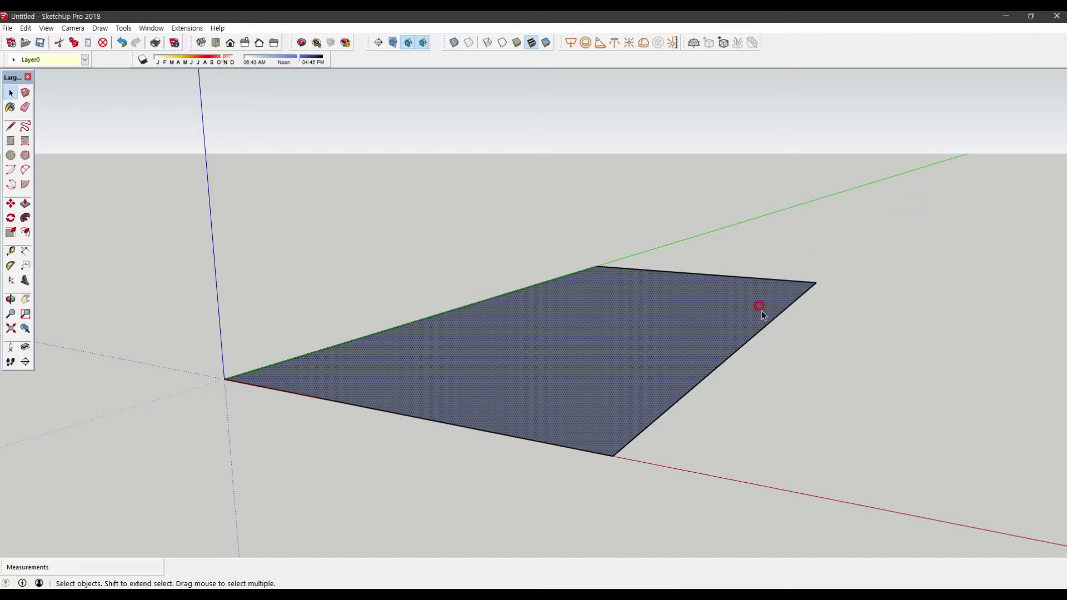
middle_drag(782, 305, 737, 270)
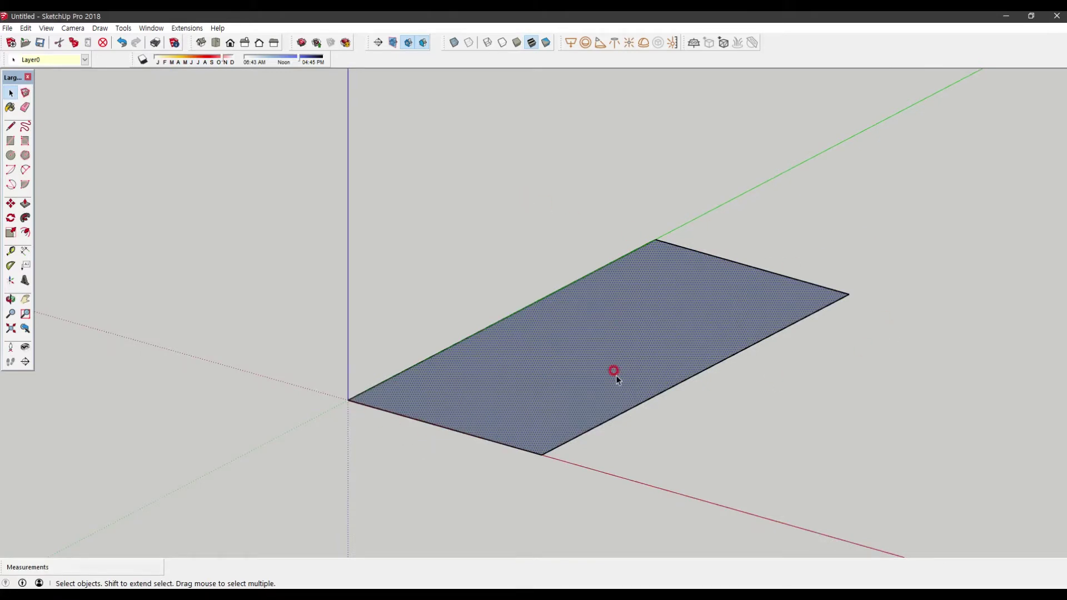
middle_drag(634, 355, 531, 457)
scroll(658, 345, up, 2)
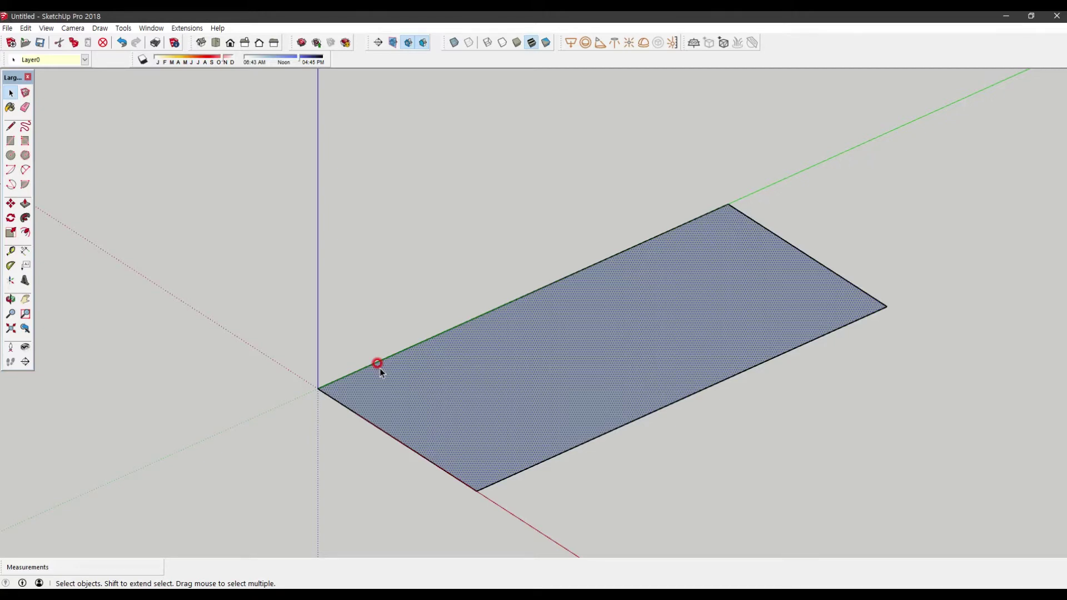
scroll(379, 368, down, 2)
scroll(466, 376, up, 3)
middle_drag(466, 377, 543, 298)
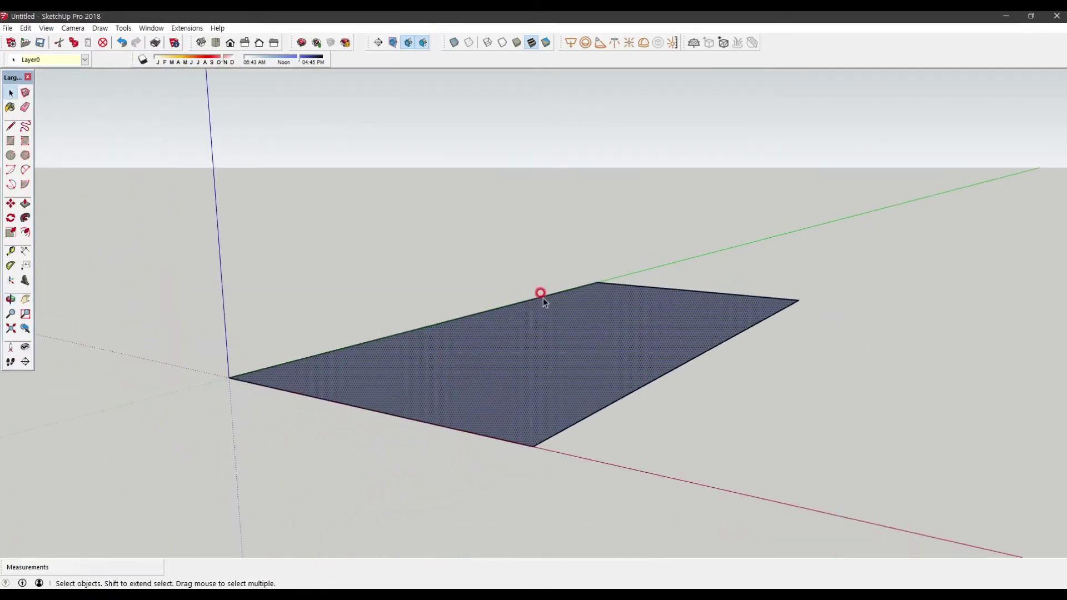
key(v)
key(v)
scroll(543, 298, down, 2)
middle_drag(542, 298, 419, 453)
scroll(477, 416, up, 2)
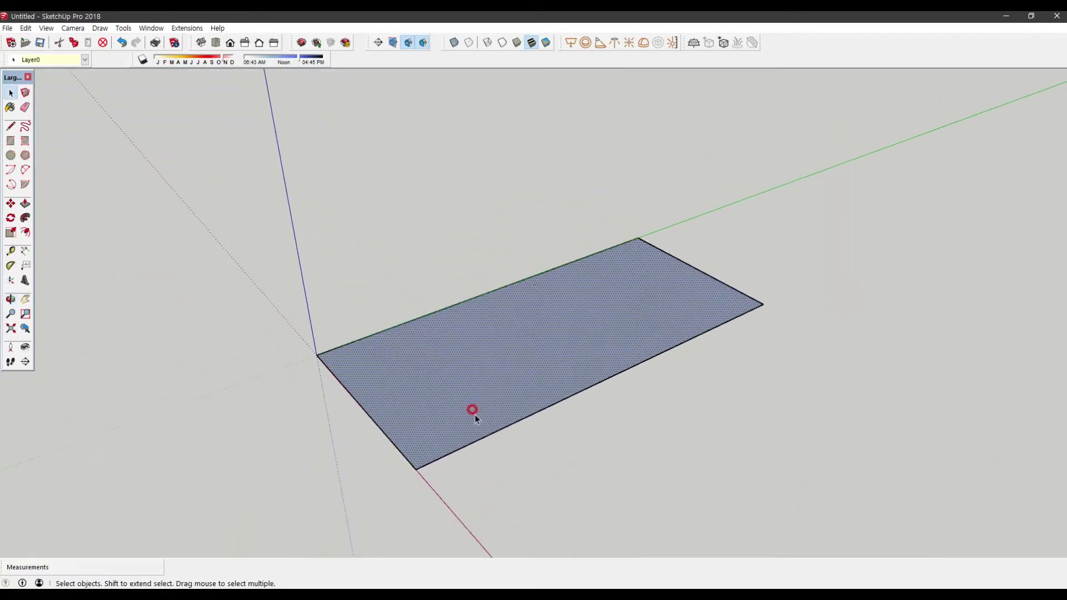
- Split the face with a line from the middle of its green-axis edge to the opposite edge
click(10, 127)
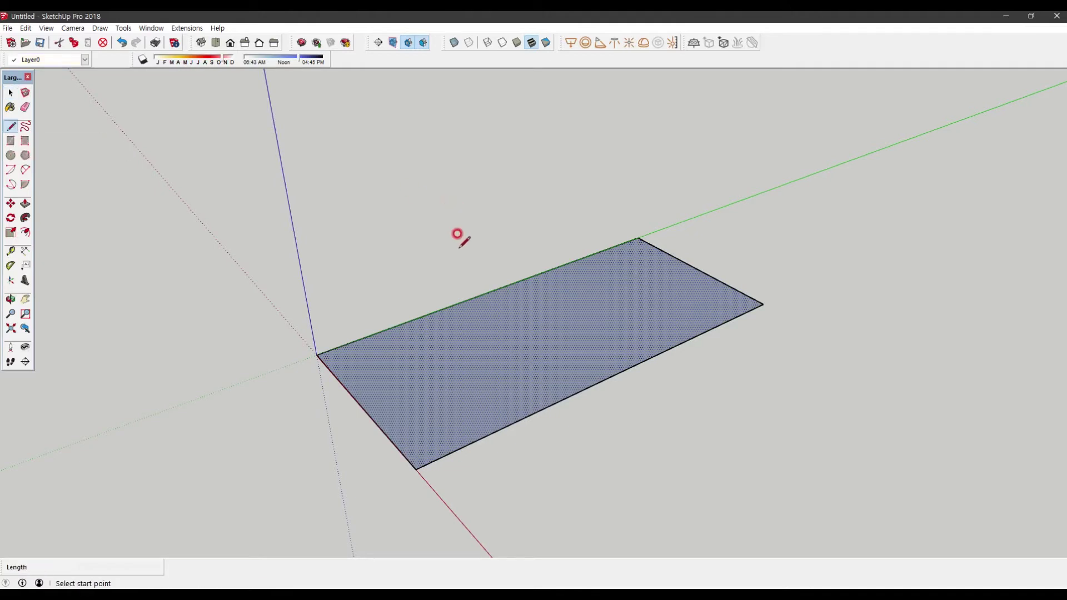
click(498, 289)
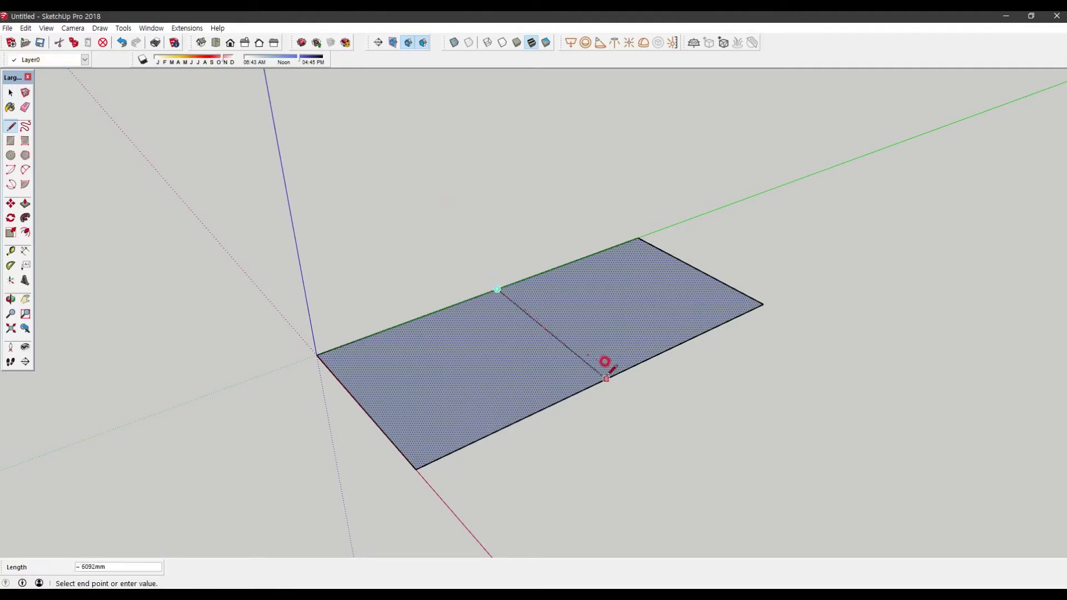
click(614, 374)
key(space)
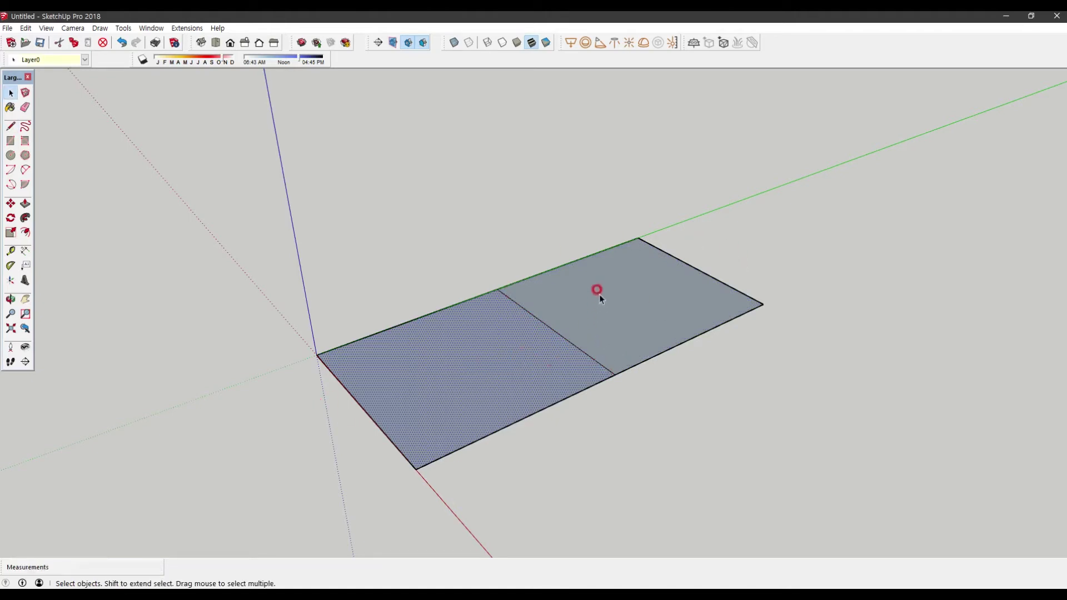
click(591, 256)
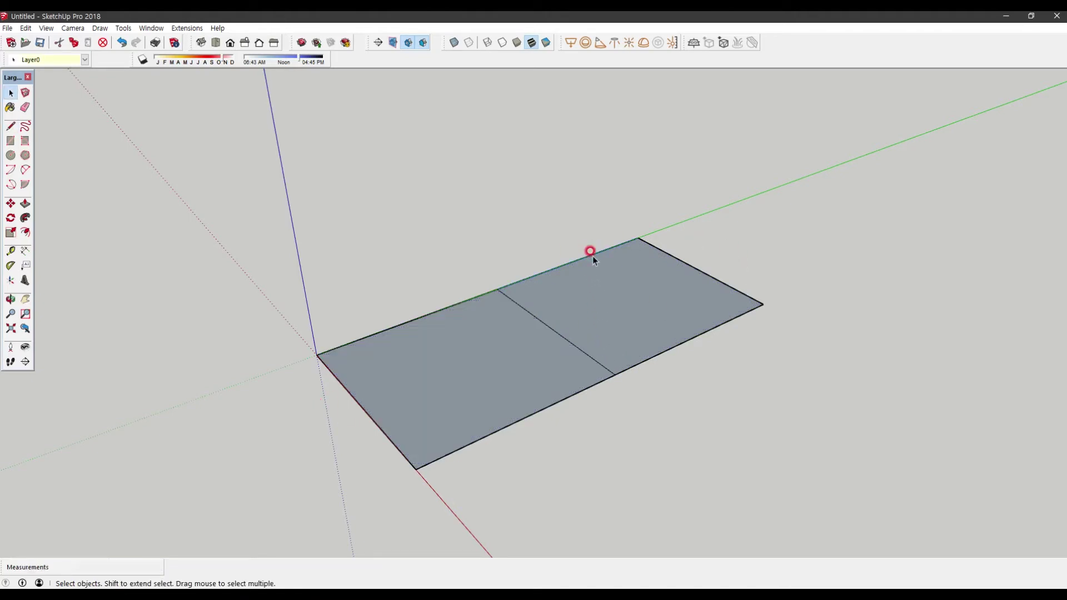
right_click(590, 256)
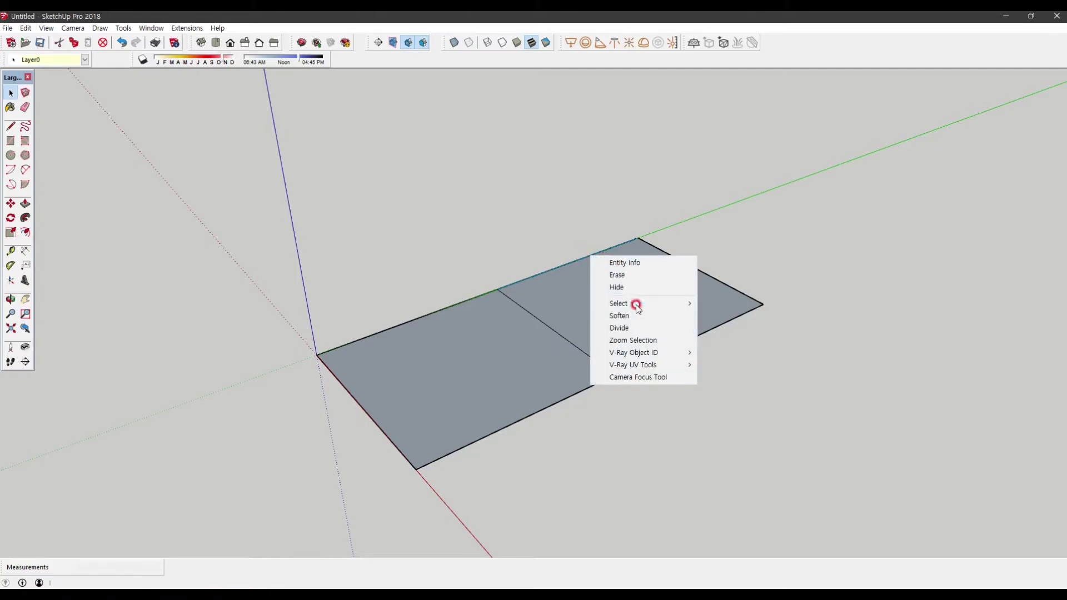
click(642, 328)
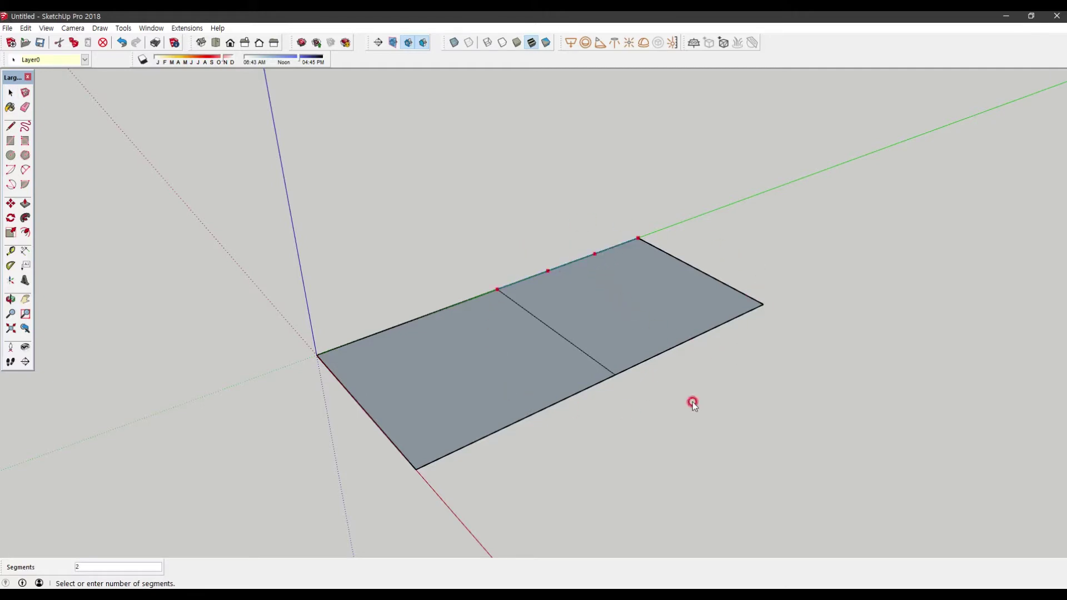
key(Escape)
click(719, 412)
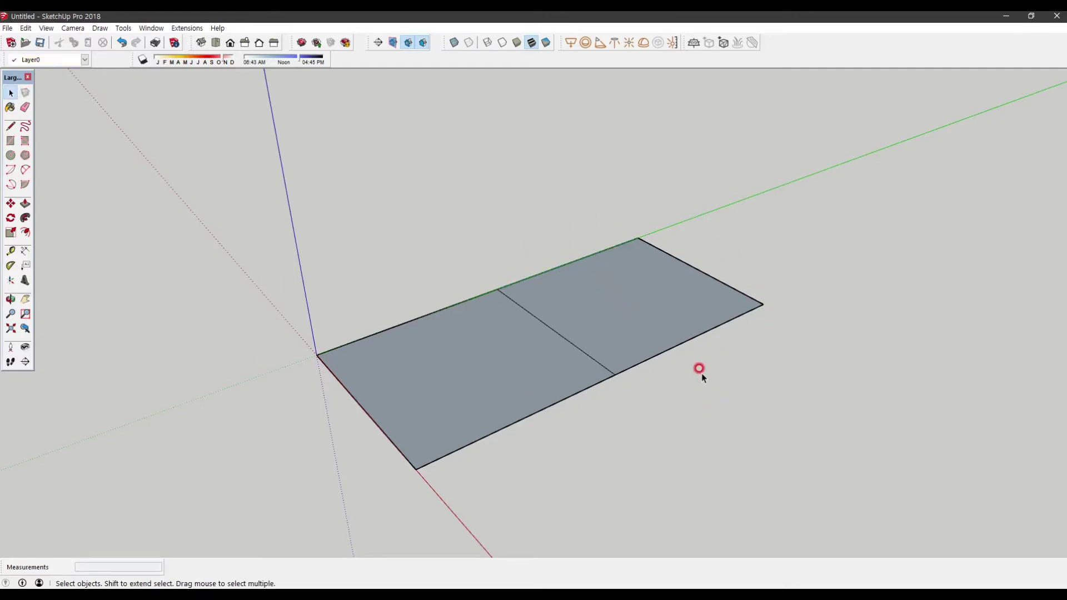
- Select the whole split face with all its edges and delete it
middle_drag(702, 372, 667, 389)
drag(279, 198, 831, 472)
key(Delete)
- Draw a line of exact length from the origin along the green axis
key(l)
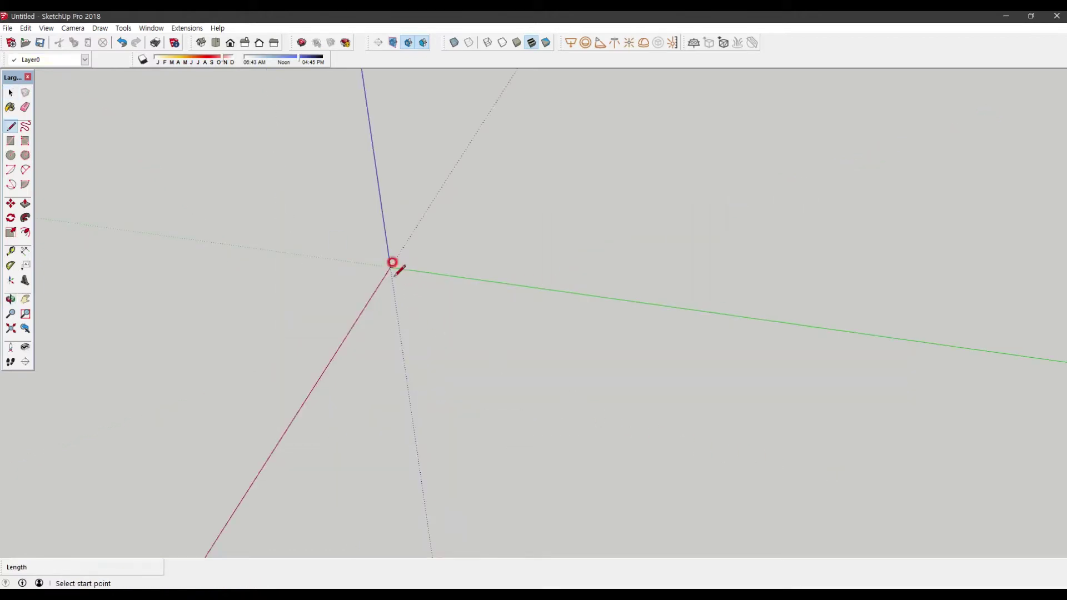
click(390, 267)
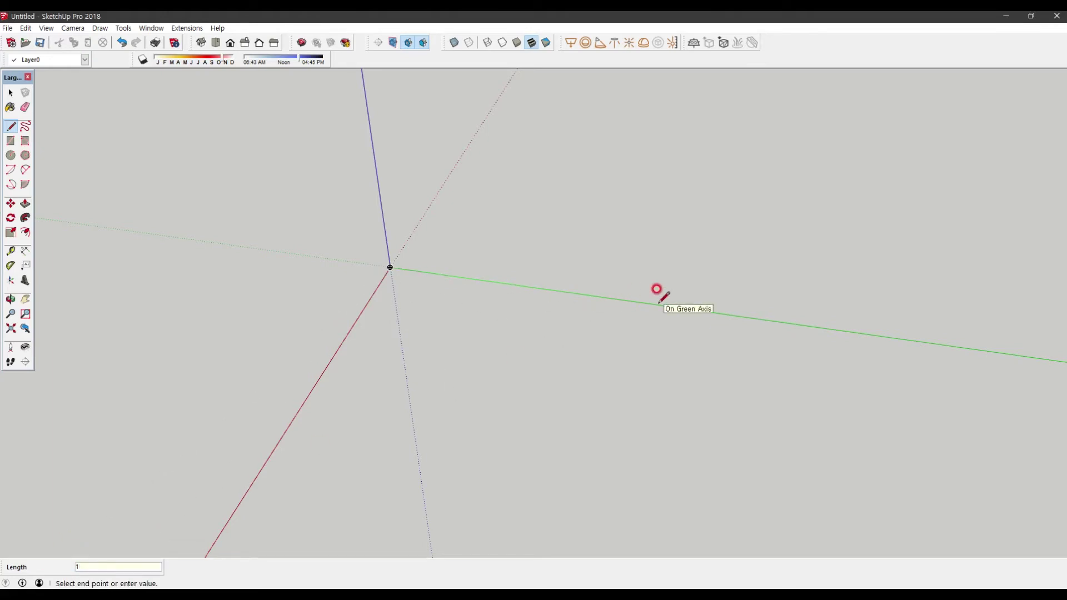
key(Return)
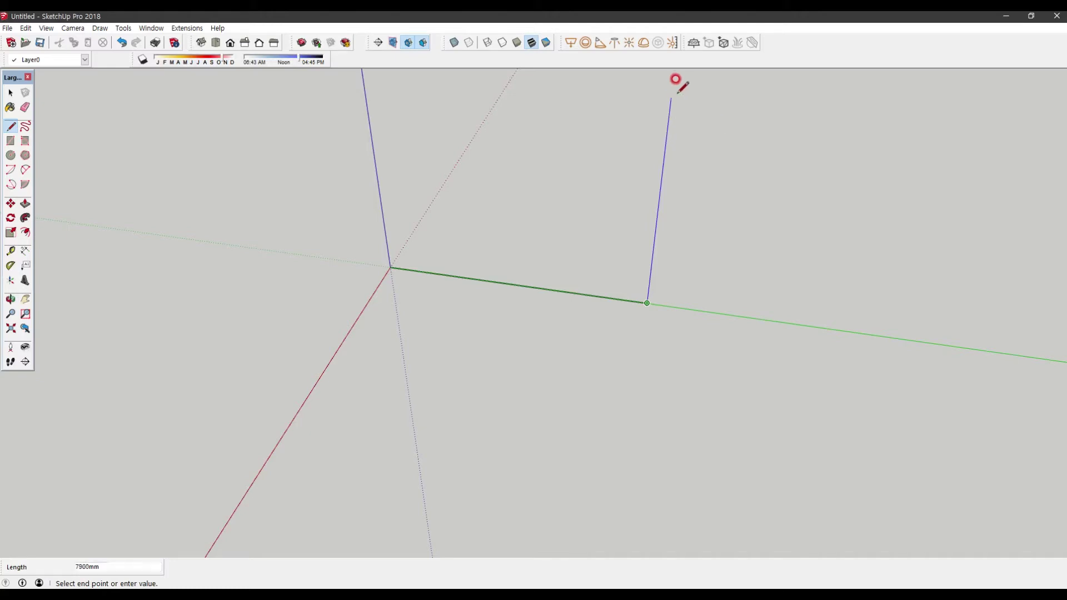
- Preview a second line segment from the line's endpoint along the blue, green and red axes from several views without placing it
scroll(676, 77, down, 2)
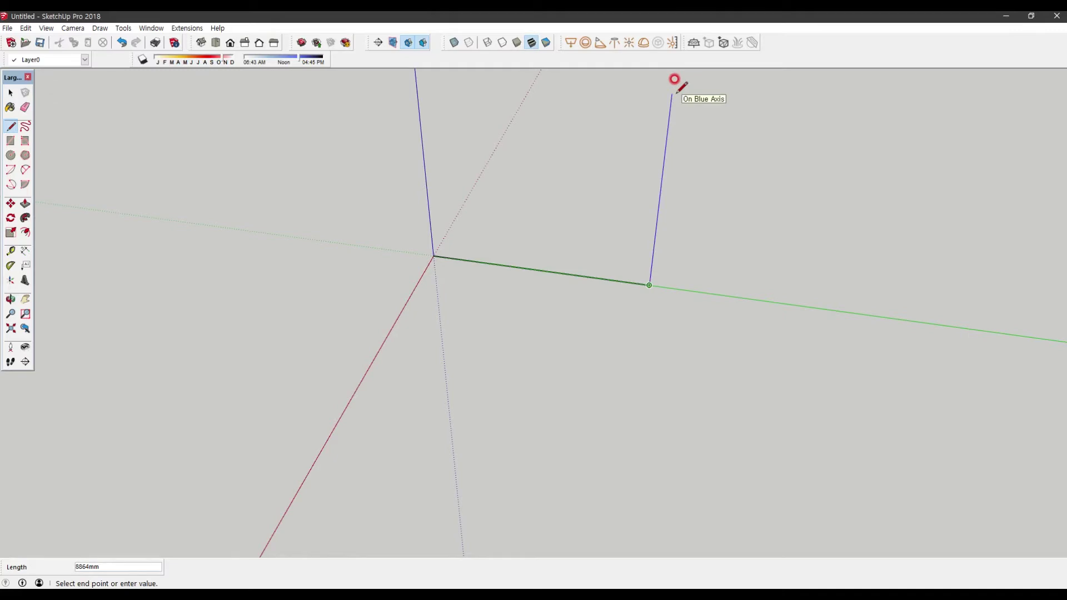
scroll(680, 106, up, 2)
middle_drag(679, 105, 600, 85)
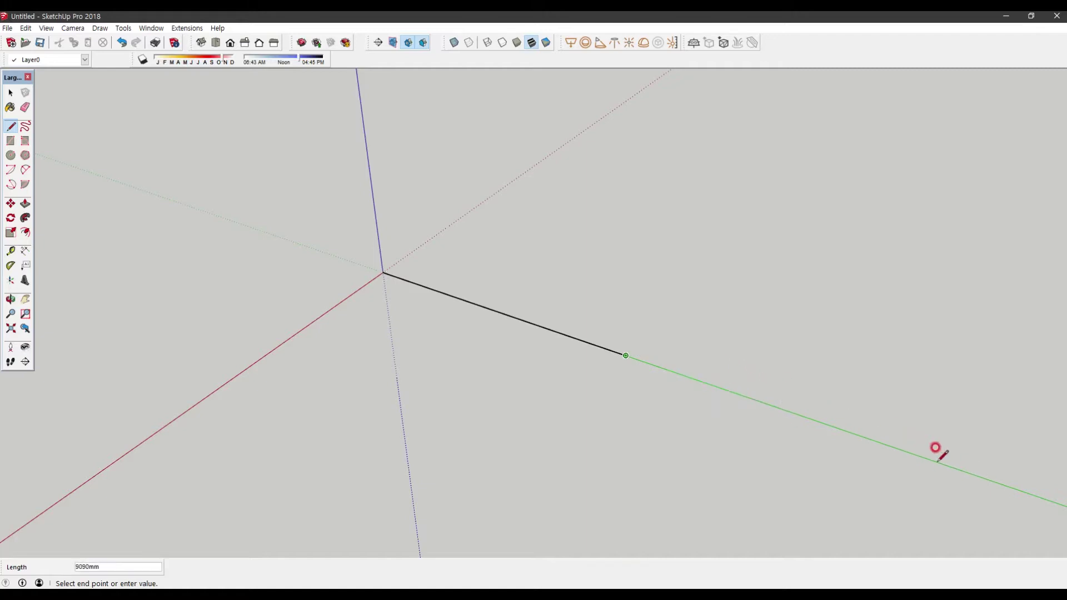
middle_drag(694, 386, 657, 388)
middle_drag(623, 463, 493, 386)
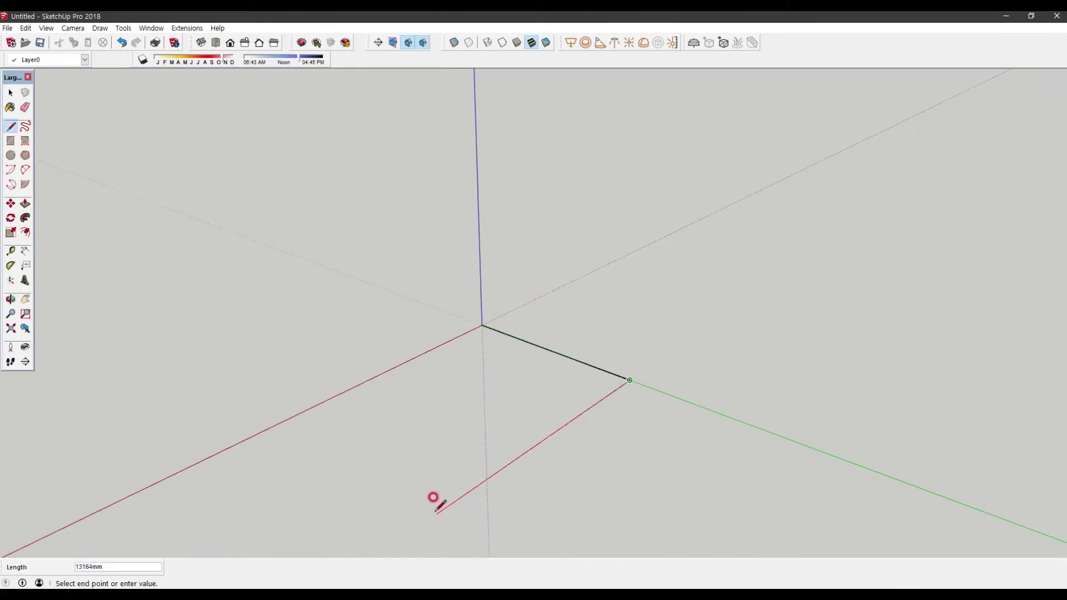
scroll(428, 503, down, 4)
scroll(417, 515, up, 2)
scroll(417, 517, up, 3)
key(space)
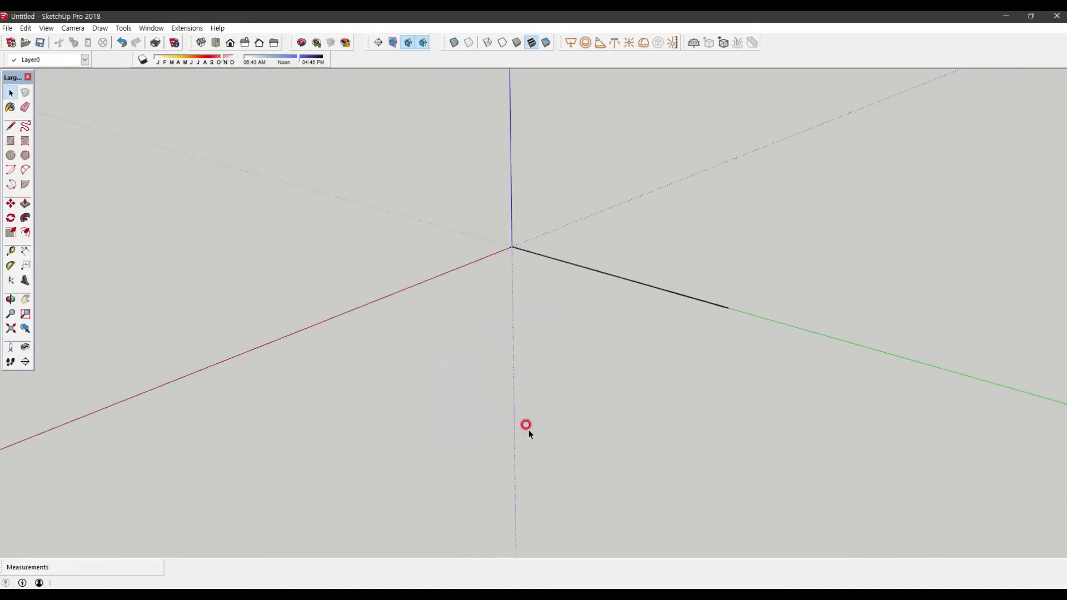
- Draw an upright rectangular face with the Line tool, starting at the origin and following the blue and green axes
mouse_move(527, 427)
middle_down()
mouse_move(789, 336)
mouse_move(817, 185)
middle_up()
key(l)
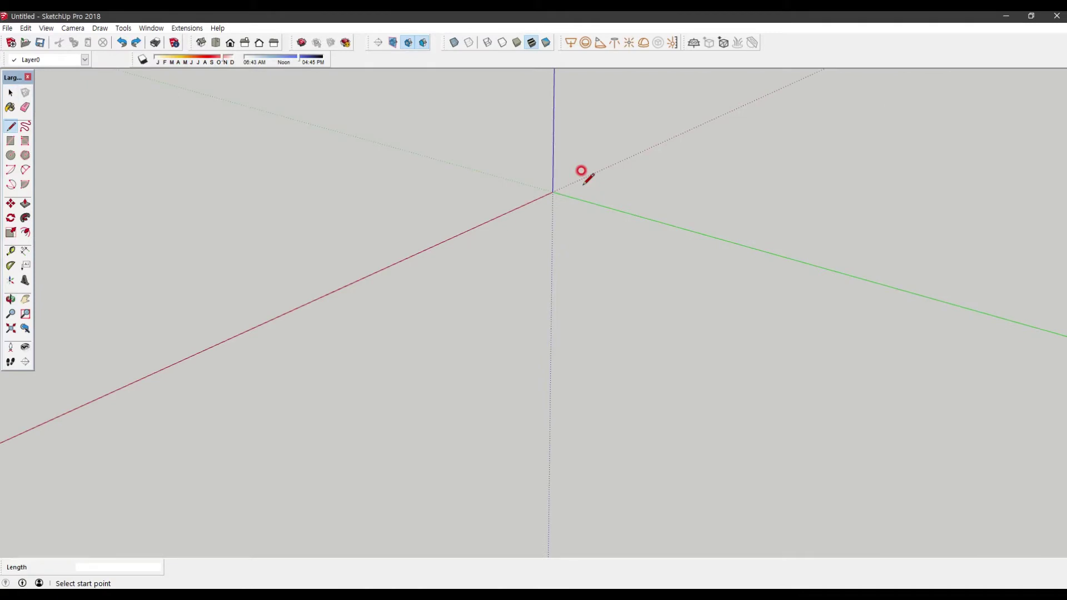
middle_drag(581, 171, 451, 328)
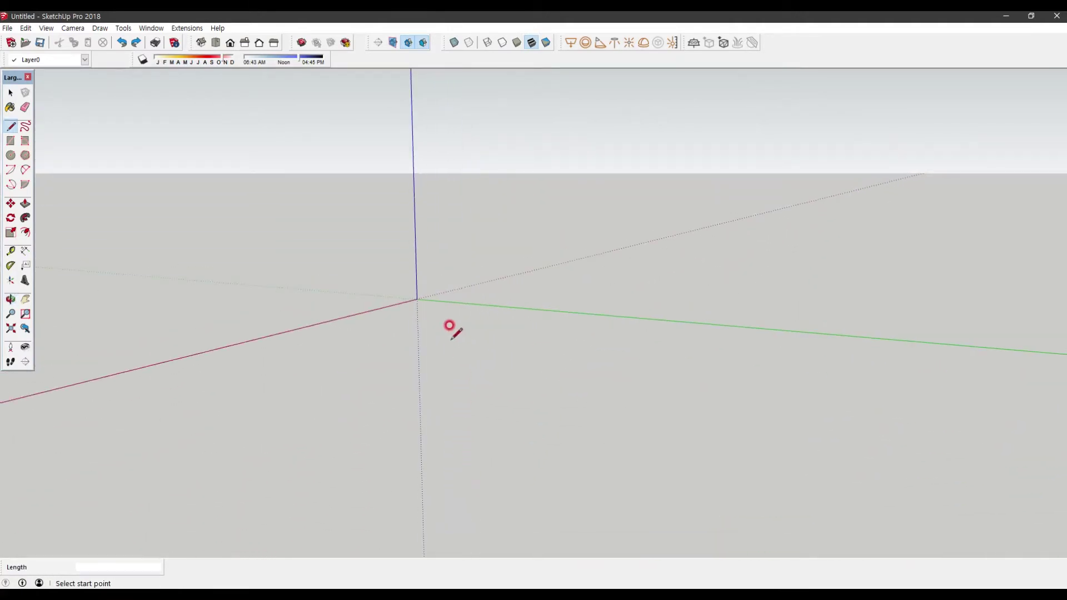
click(417, 299)
click(415, 205)
click(626, 209)
click(624, 316)
click(417, 299)
key(space)
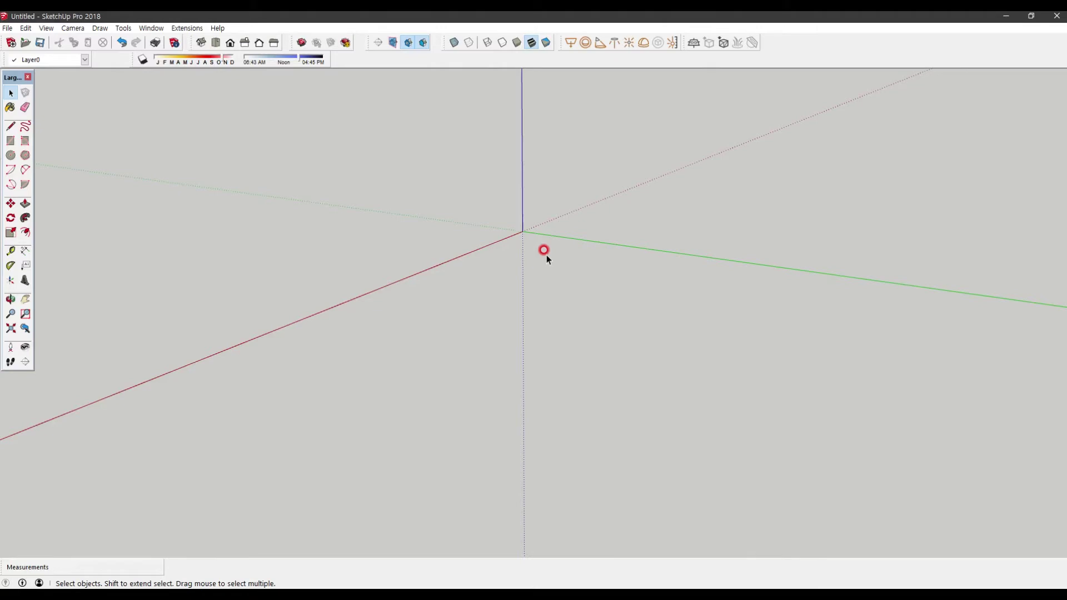
- In top view, draw a closed outline on the ground plane from the origin, with a stepped edge descending from the red axis
middle_drag(546, 255, 562, 340)
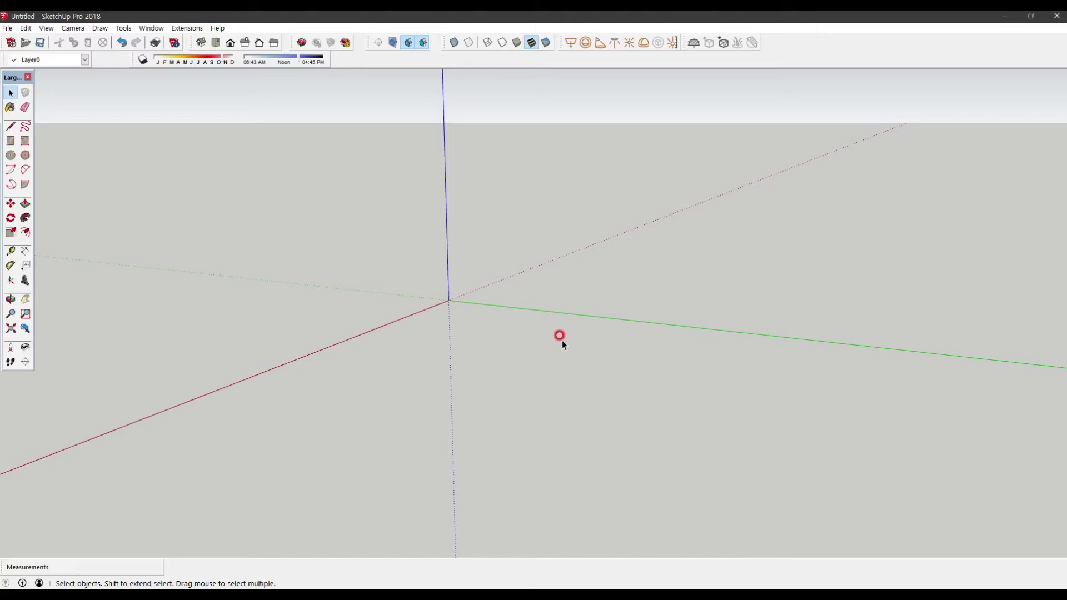
key(F2)
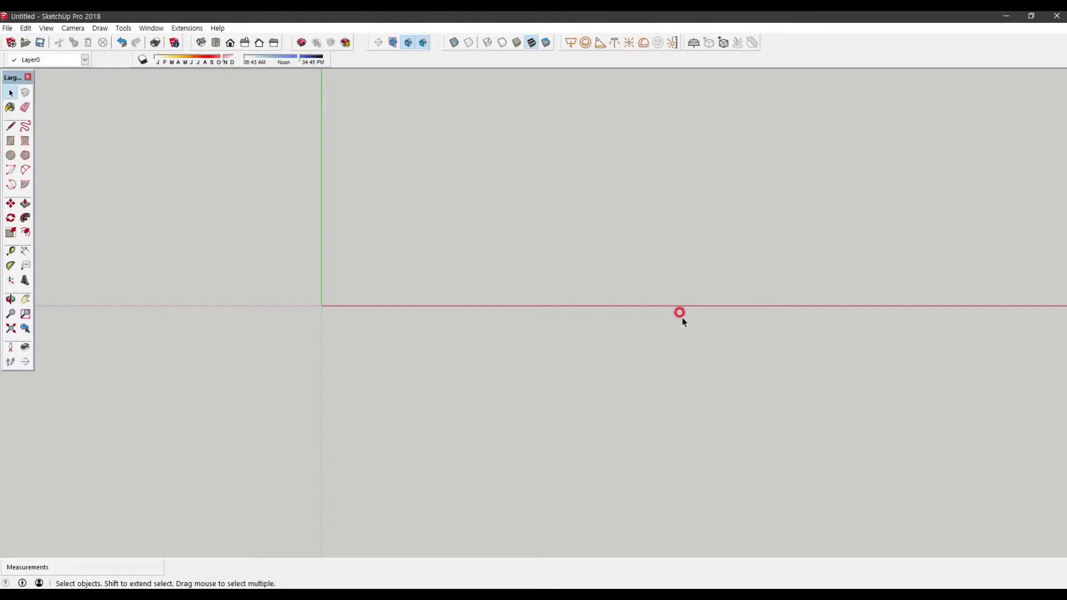
click(10, 126)
click(321, 306)
click(369, 306)
click(369, 328)
click(417, 328)
click(417, 348)
click(454, 348)
click(455, 368)
click(517, 368)
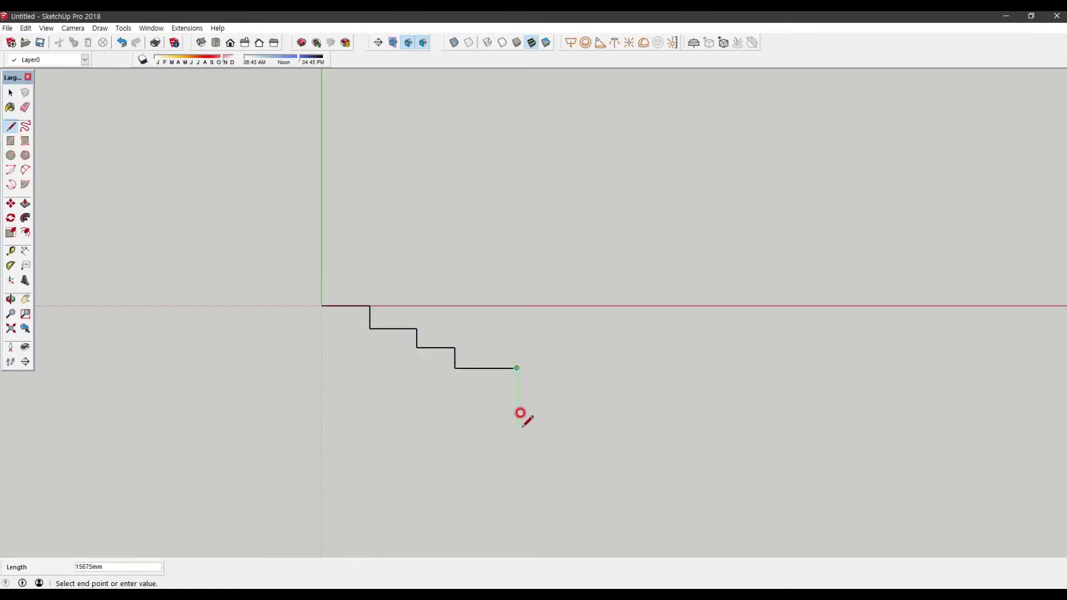
click(517, 406)
click(323, 407)
click(322, 306)
mouse_move(556, 383)
middle_down()
mouse_move(576, 389)
mouse_move(552, 164)
middle_up()
middle_drag(519, 345, 495, 309)
key(space)
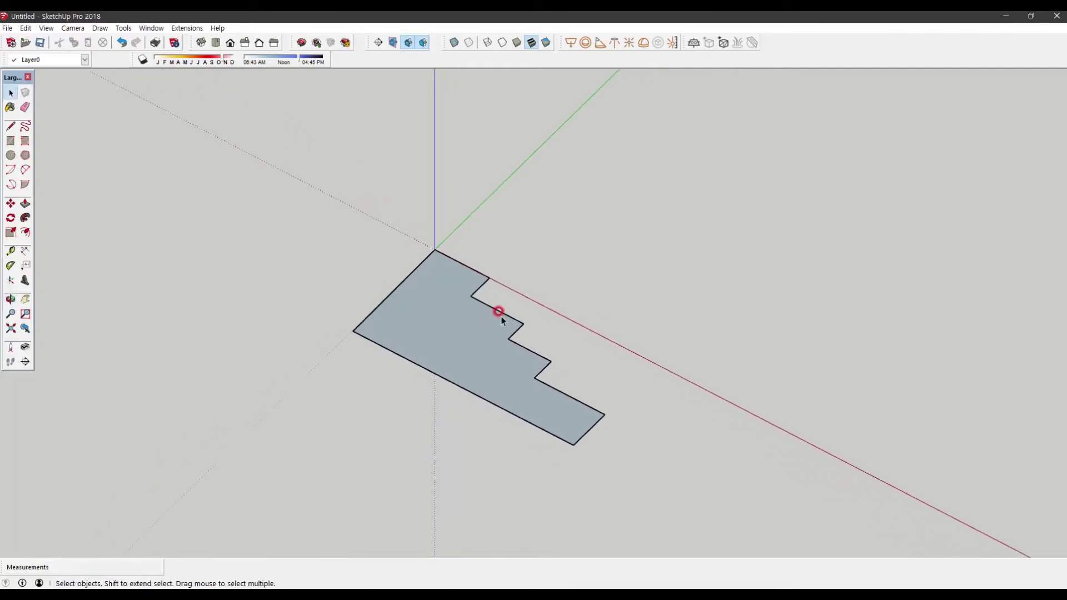
- In front view, draw a closed staircase profile from the origin up the blue axis and stepping down to the red axis
key(F3)
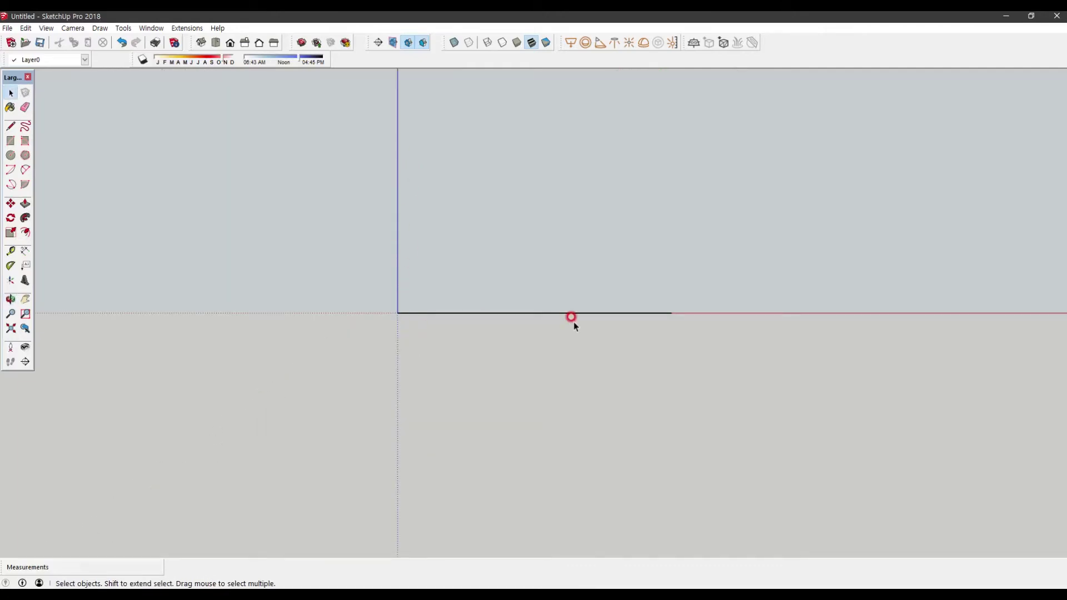
key(l)
click(397, 313)
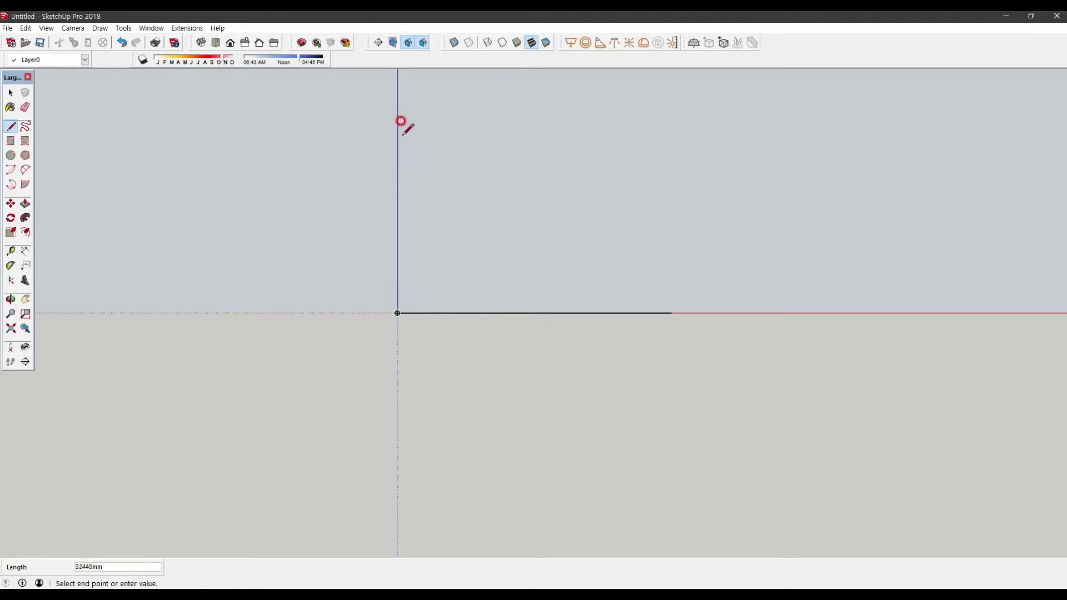
click(437, 119)
click(436, 140)
click(463, 141)
click(463, 155)
click(494, 156)
click(495, 169)
click(522, 169)
click(524, 192)
click(590, 192)
click(590, 222)
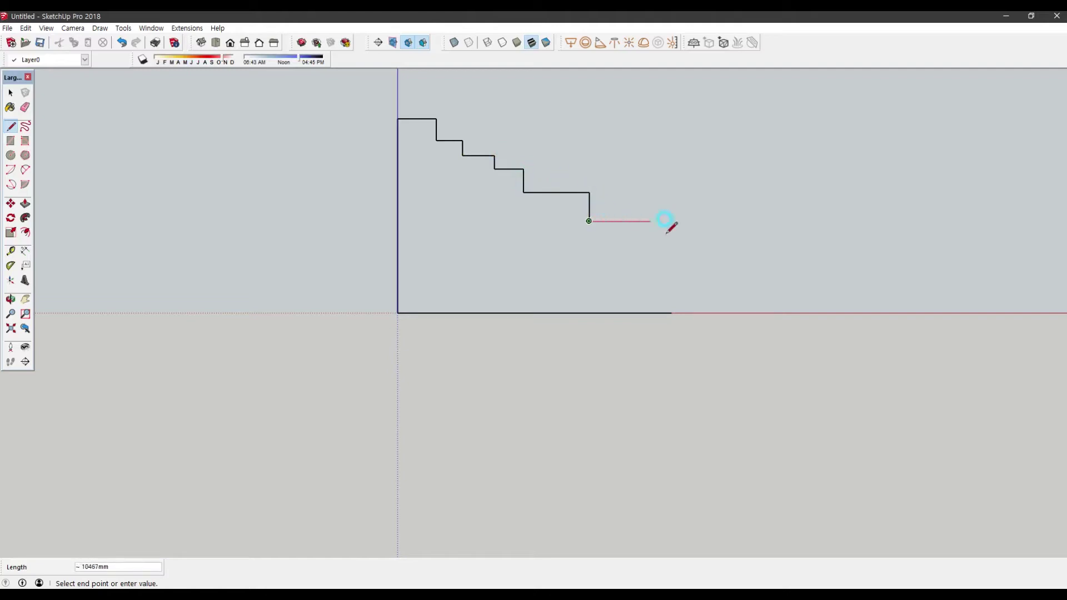
click(693, 221)
click(693, 241)
click(746, 241)
click(745, 313)
middle_drag(745, 313, 395, 314)
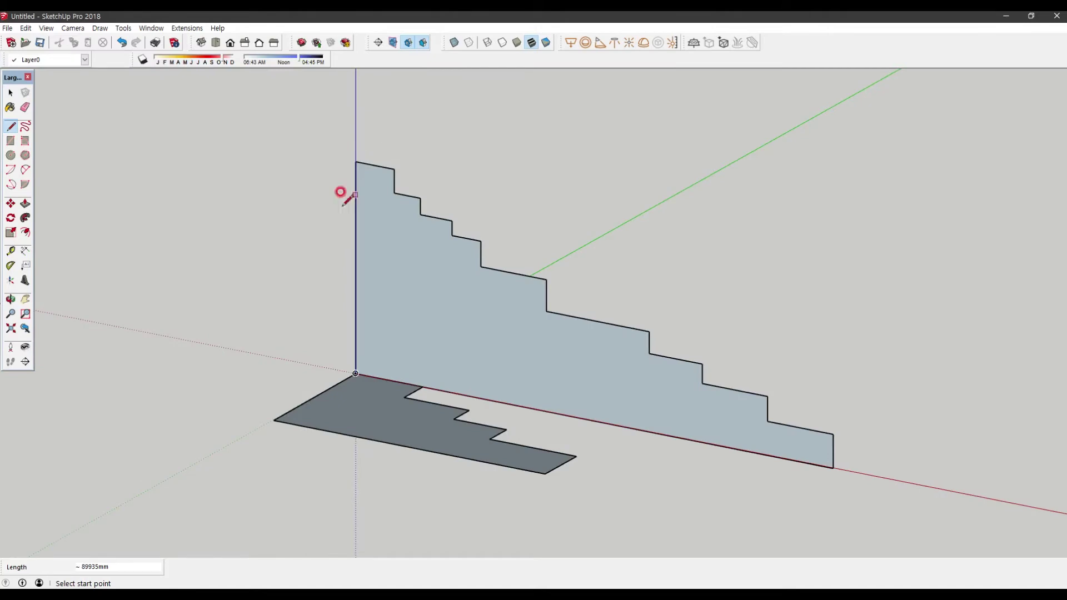
- Extrude the upright stepped face into a staircase with Push/Pull and undo the extrusion
key(space)
click(529, 333)
key(p)
drag(520, 336, 377, 489)
key(space)
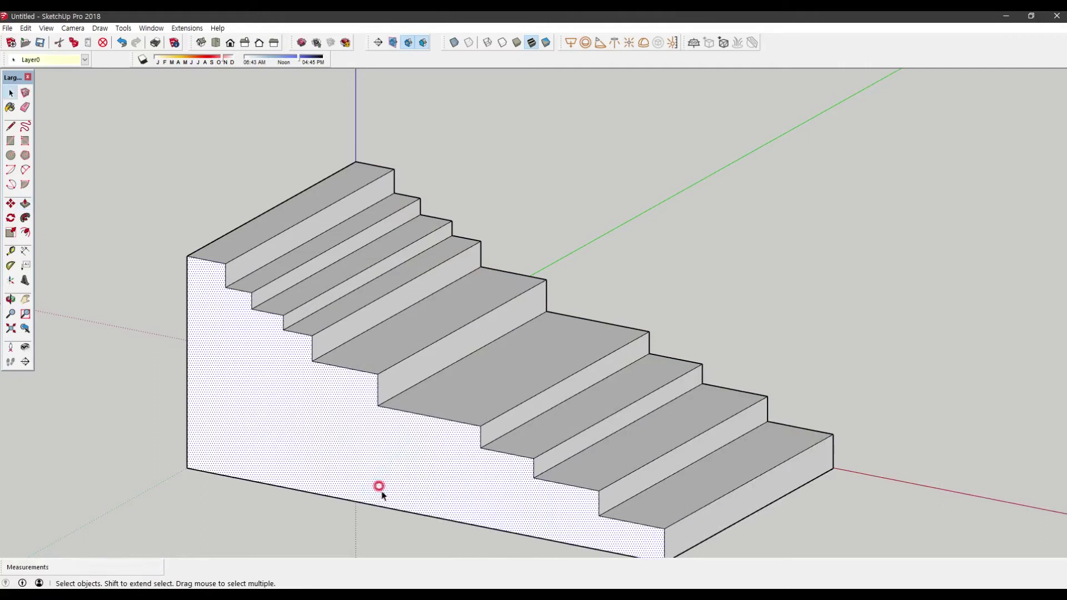
key(ctrl+z)
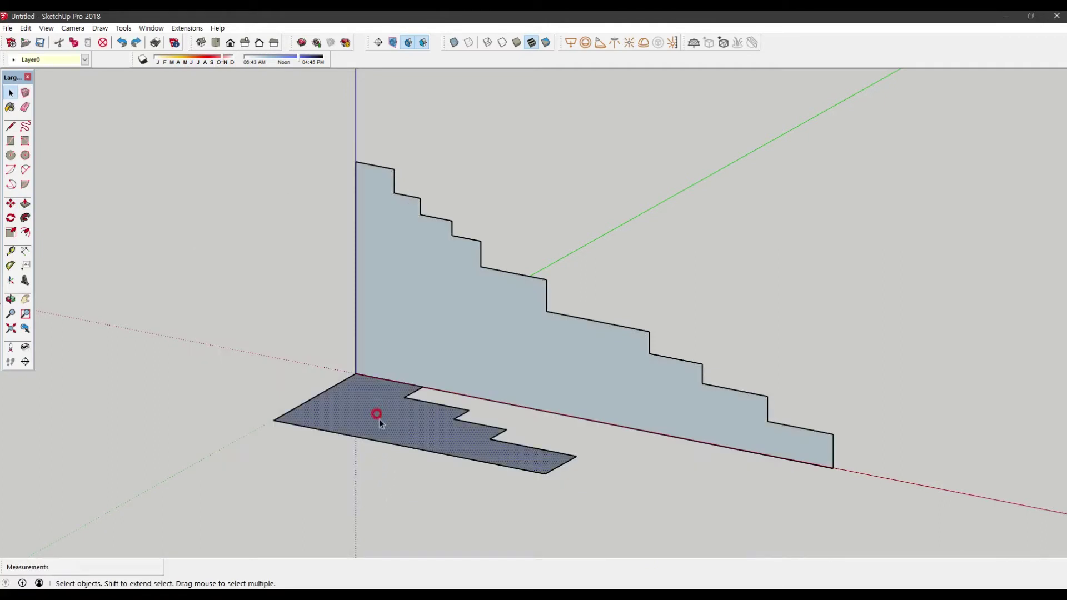
- Extrude the stepped face on the ground upward with Push/Pull and undo the extrusion
key(p)
drag(378, 414, 392, 289)
middle_drag(374, 280, 476, 291)
key(space)
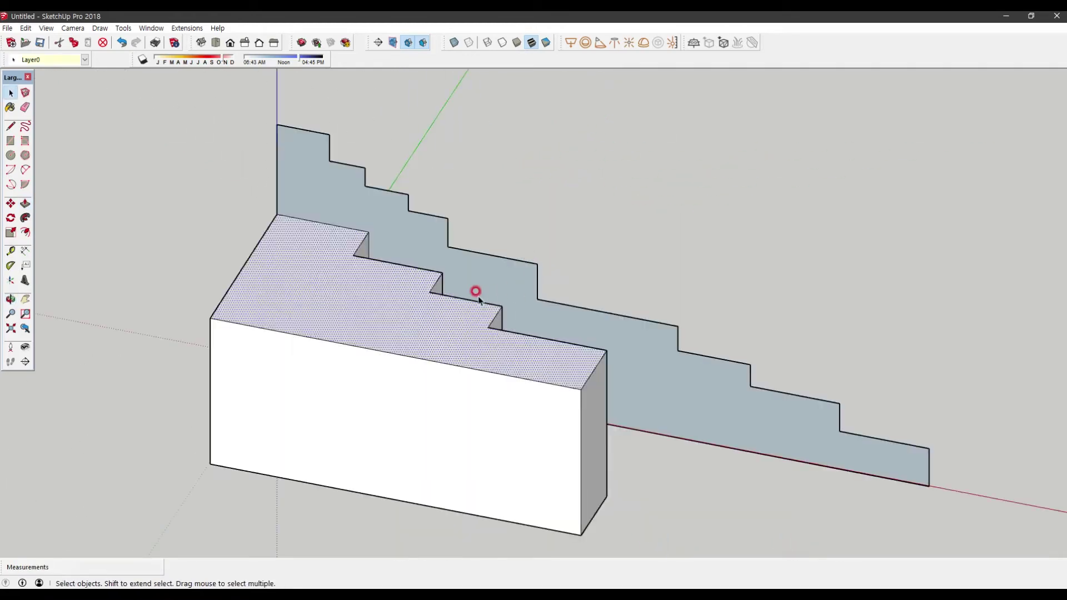
key(ctrl+z)
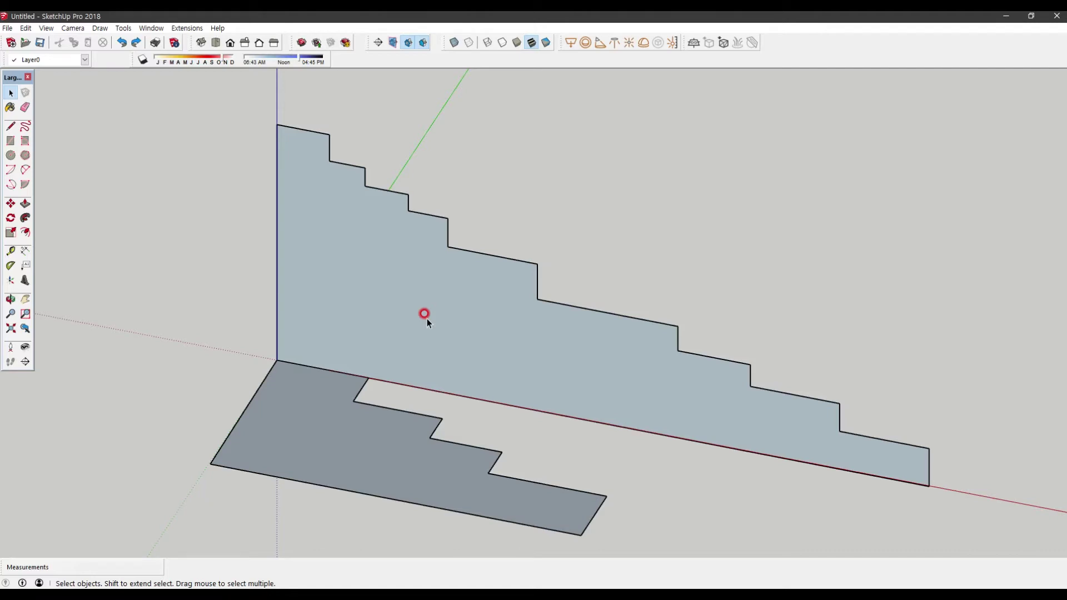
- Select both stepped faces with all their edges and delete them
scroll(426, 320, down, 5)
scroll(365, 272, up, 4)
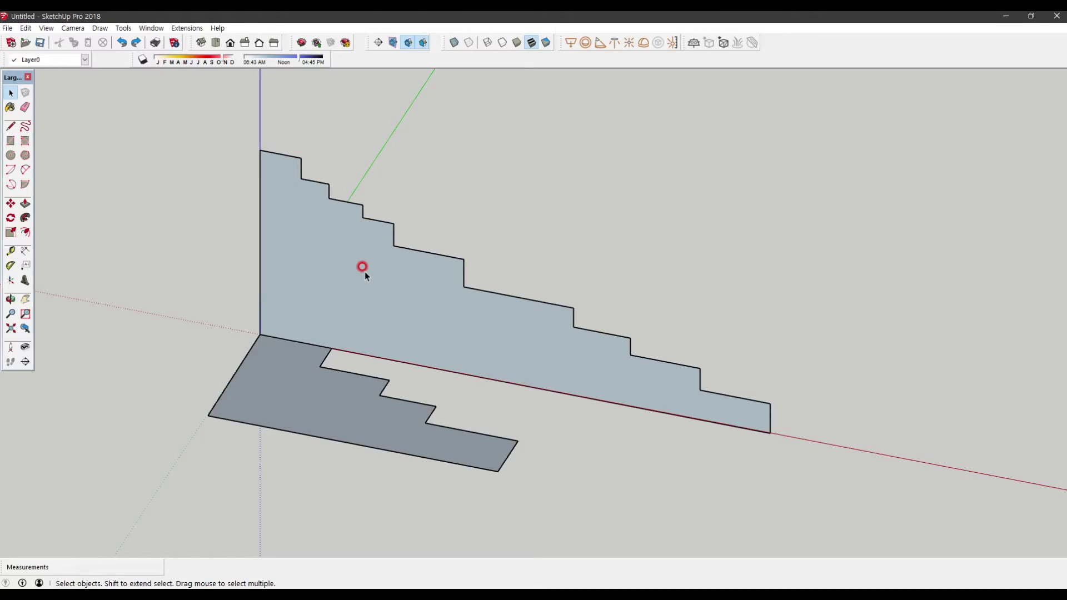
drag(169, 145, 851, 500)
key(Delete)
- Move the set of standard view commands into a separate row above the drawing area
middle_drag(851, 501, 234, 432)
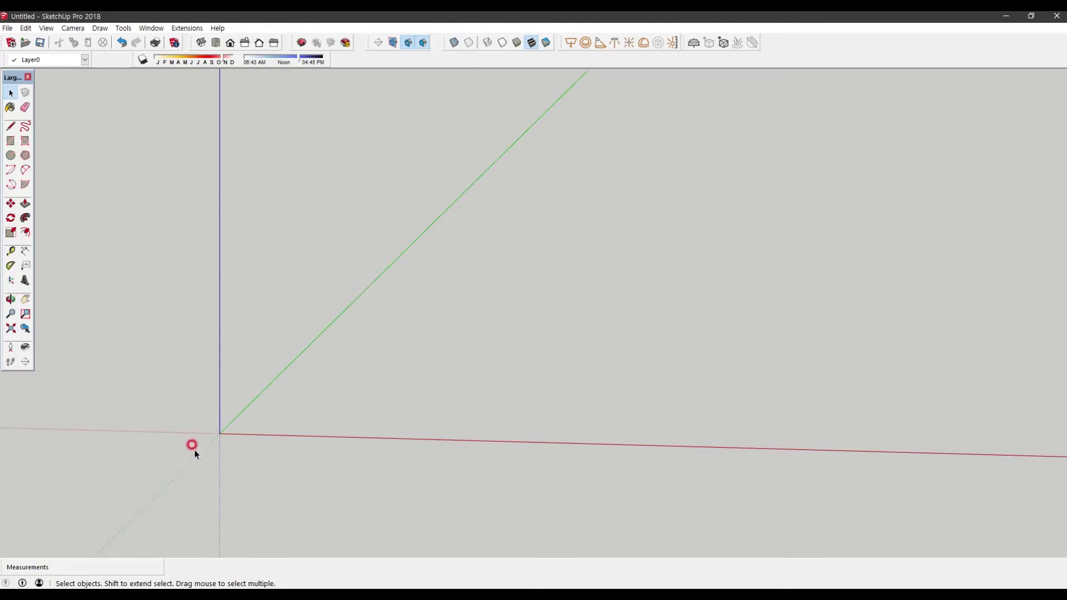
middle_drag(231, 441, 165, 451)
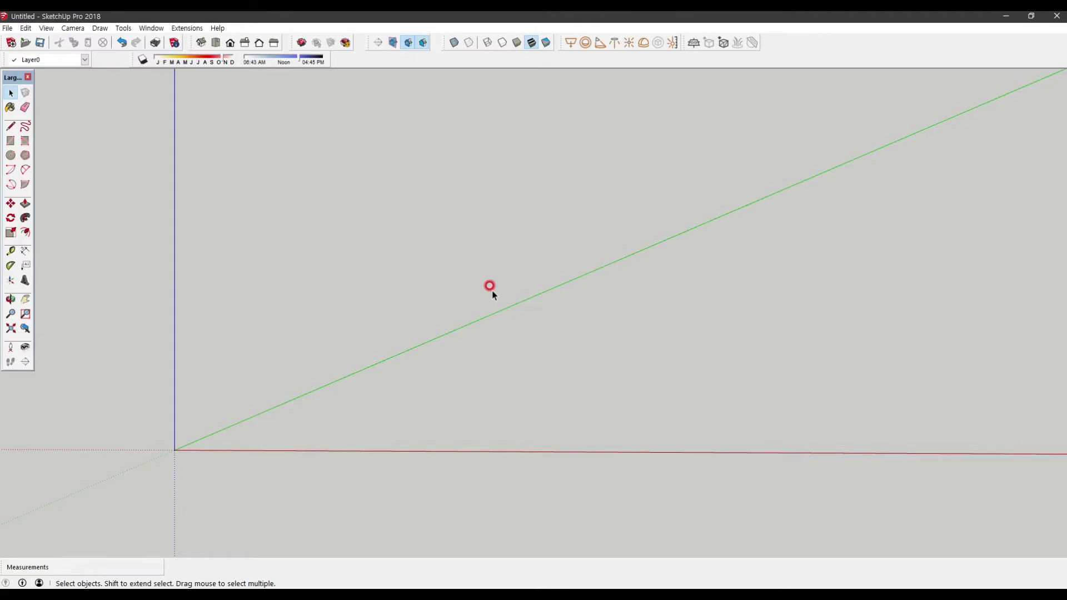
drag(196, 43, 694, 77)
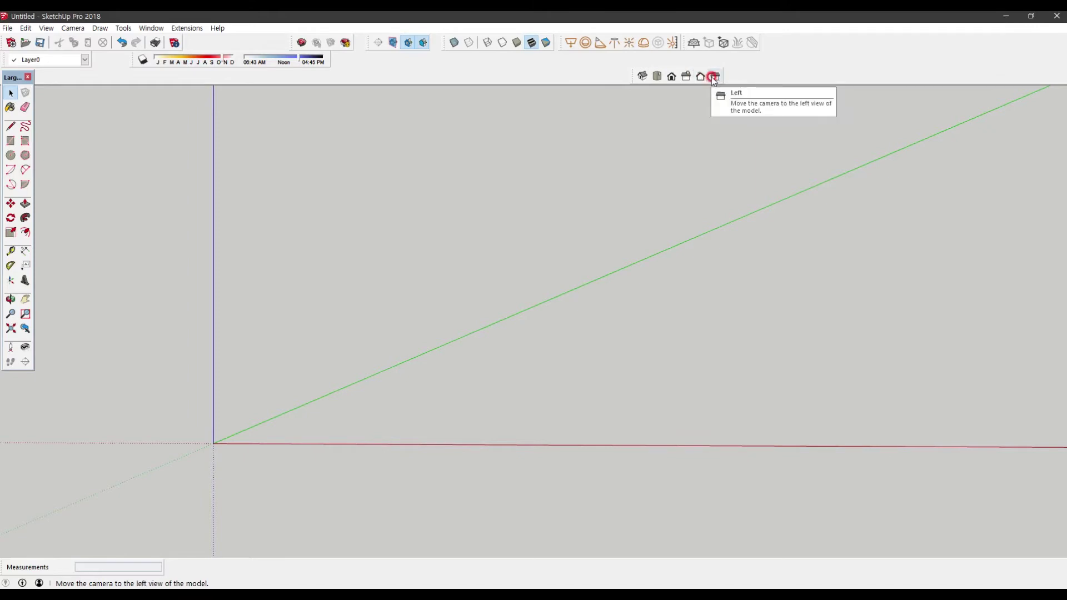
- Examine the box in the isometric, top, front, right, back and left standard views
click(639, 76)
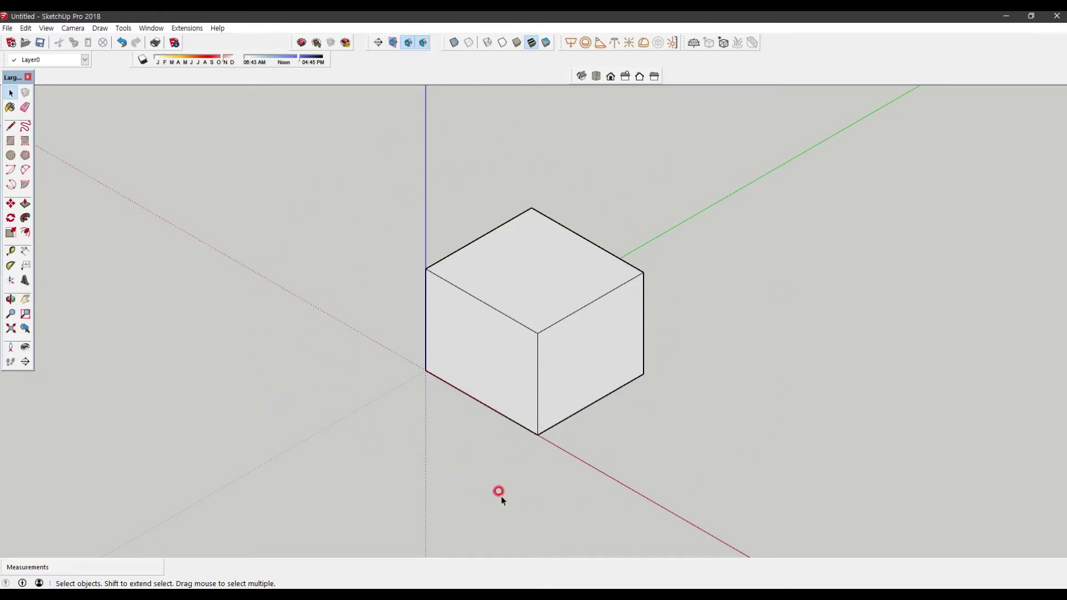
click(597, 78)
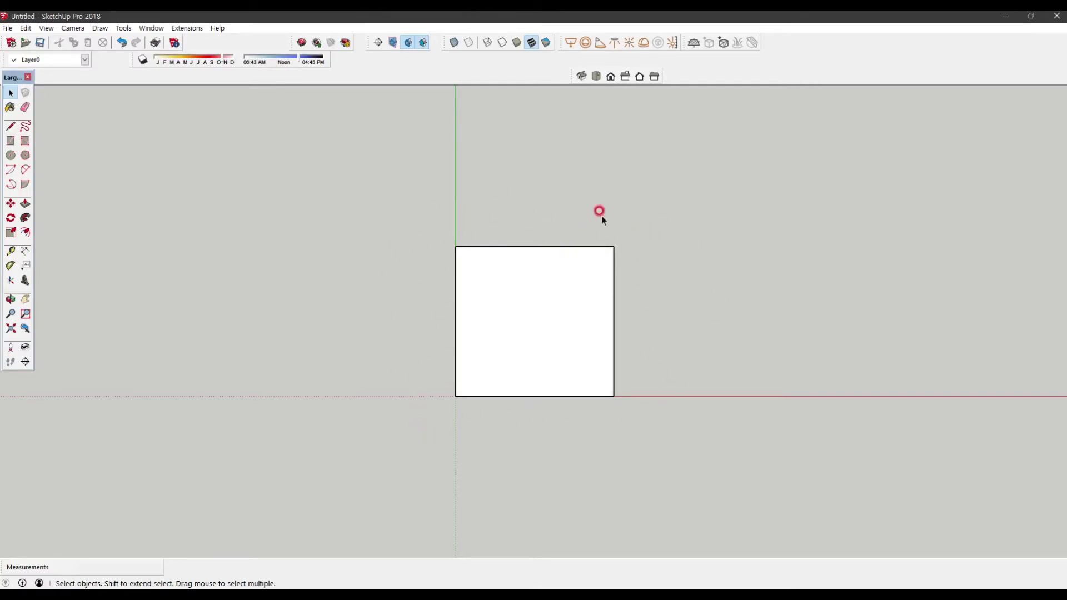
click(611, 77)
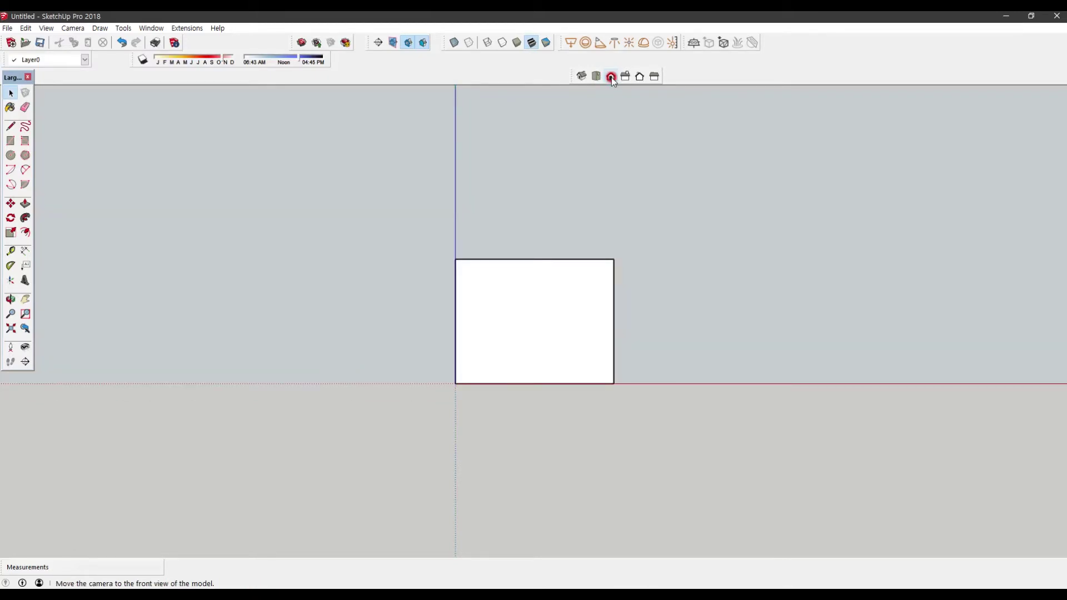
click(625, 77)
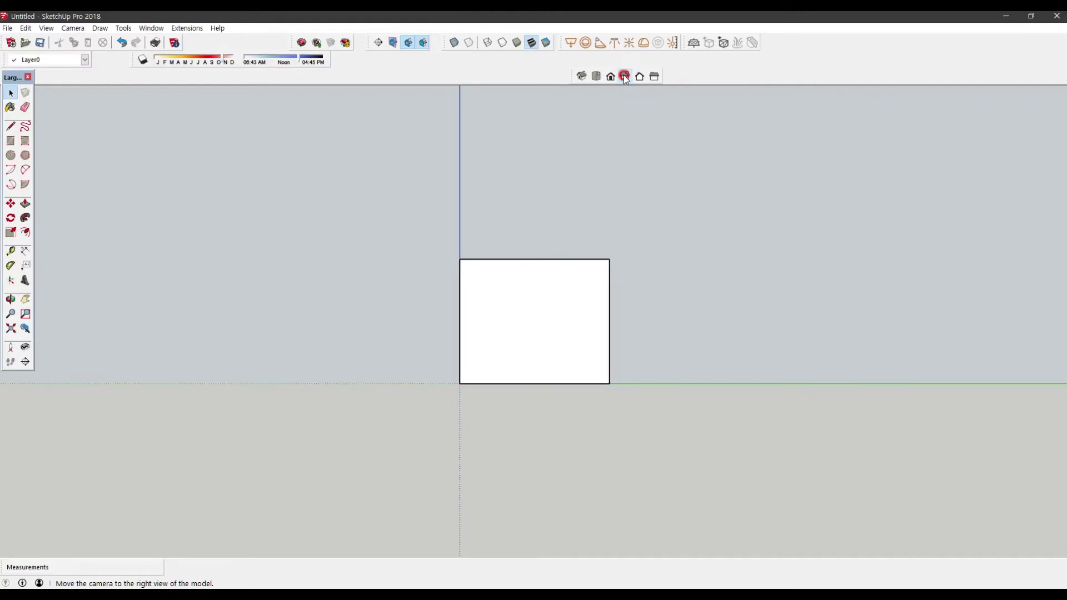
click(639, 77)
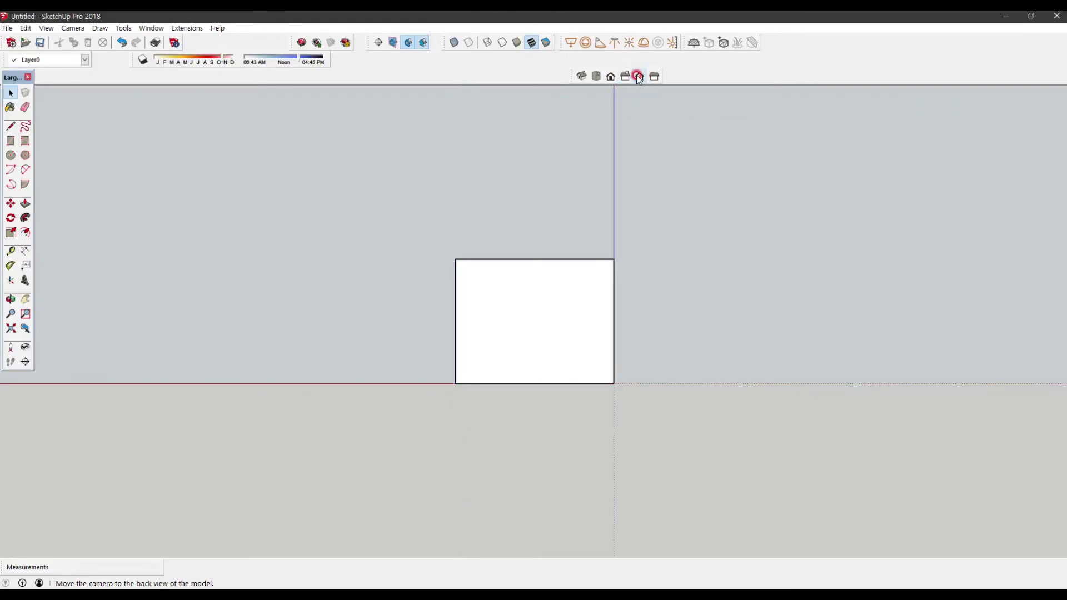
click(653, 78)
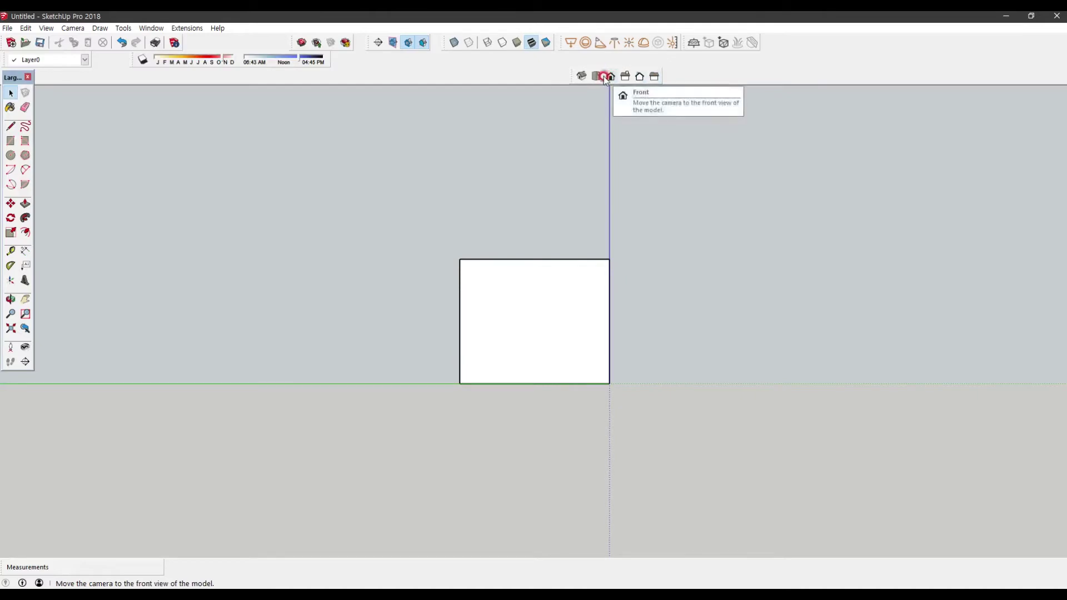
click(579, 140)
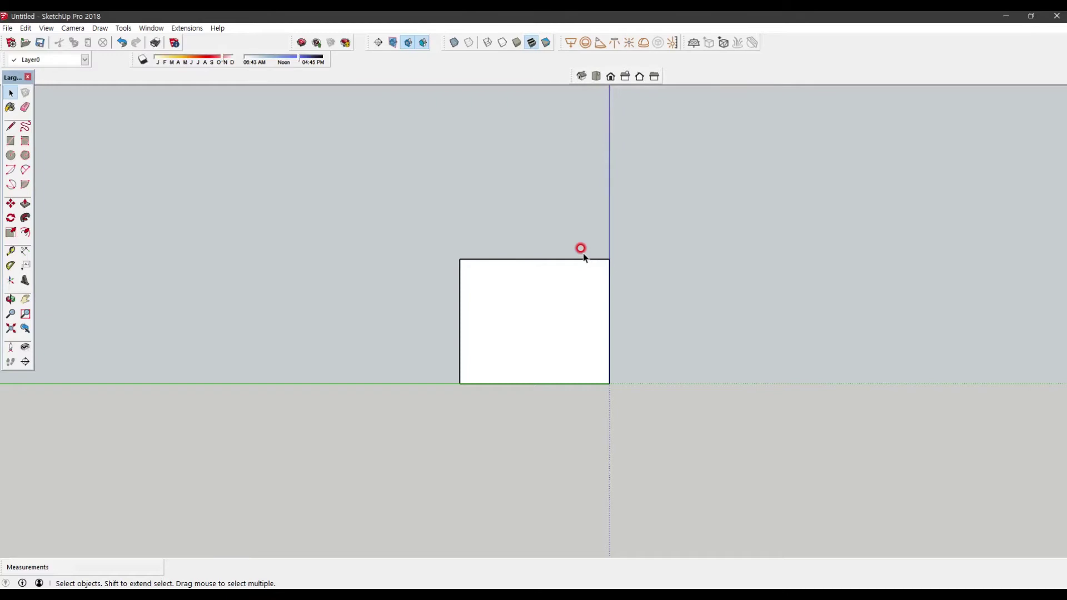
- Compare the axes' orientation in the top, front, right and back standard views with freely orbited views of the empty scene
key(o)
drag(372, 293, 195, 341)
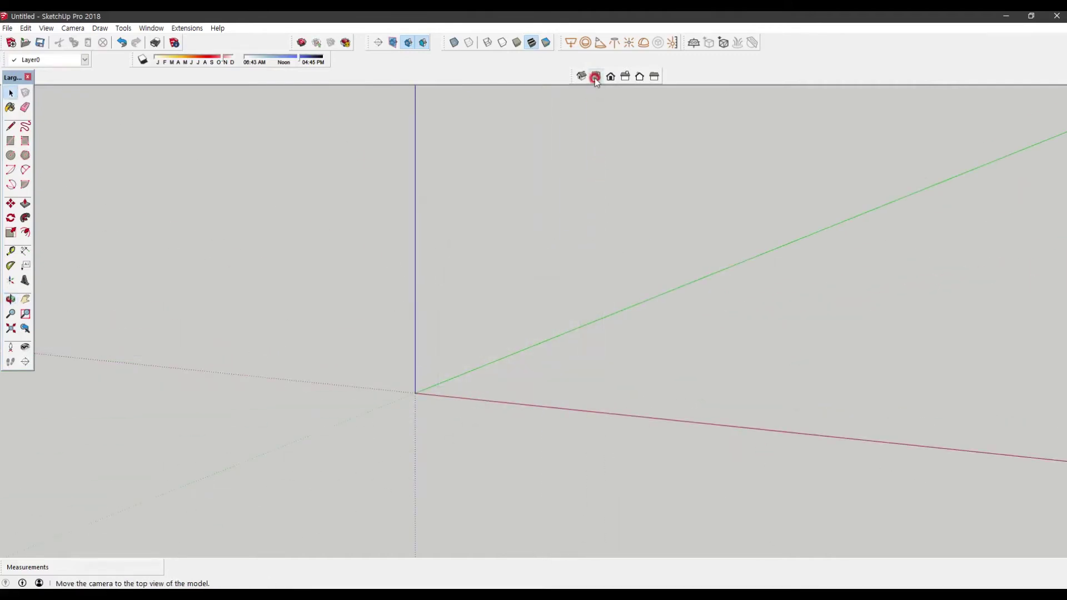
click(595, 78)
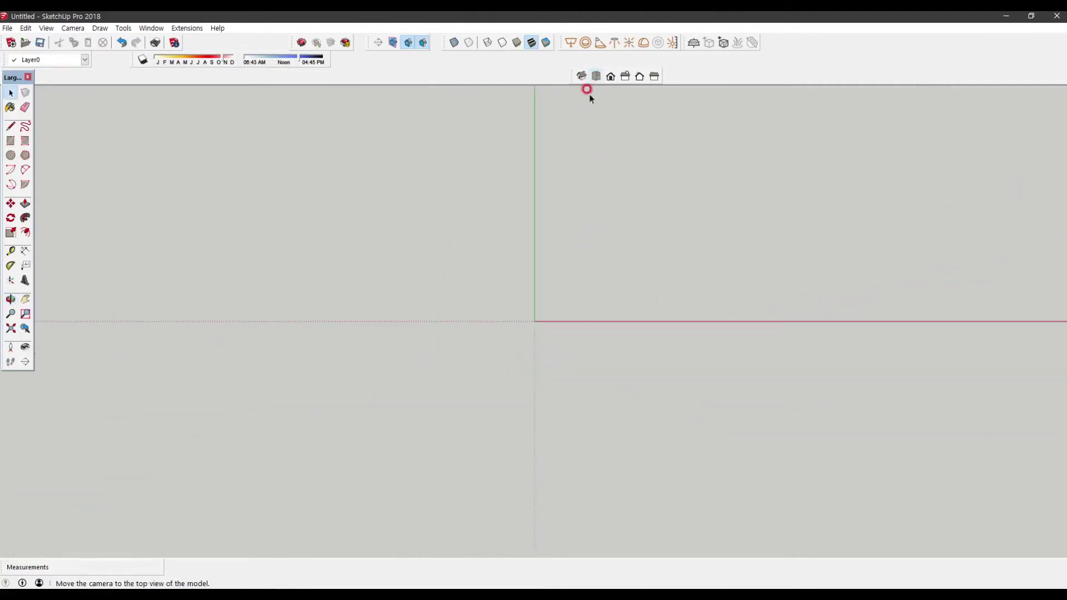
key(o)
drag(632, 353, 689, 234)
key(space)
middle_drag(683, 190, 599, 101)
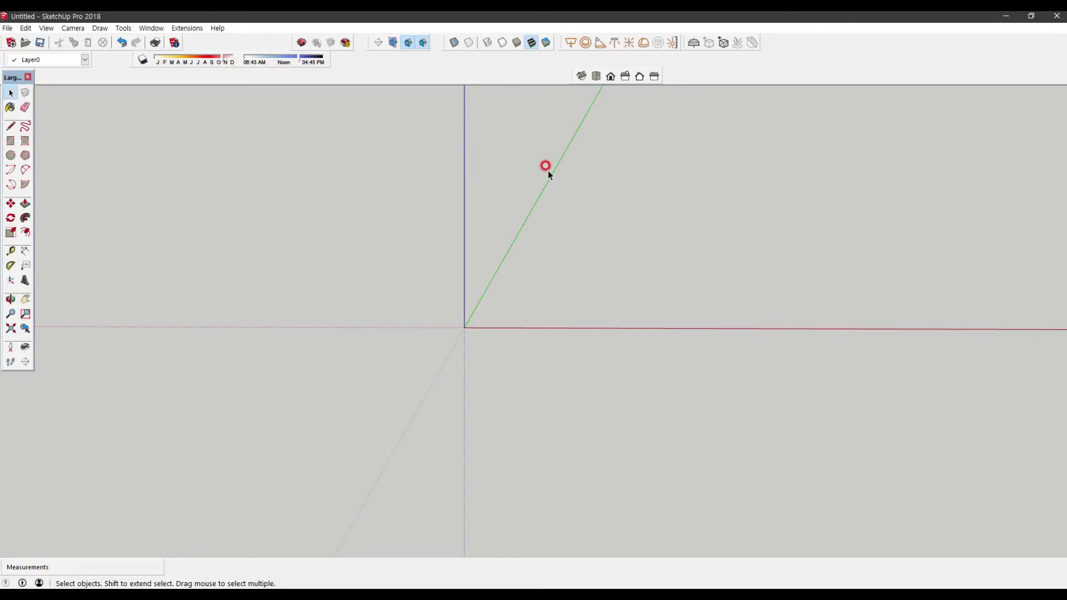
click(613, 76)
click(625, 76)
click(639, 77)
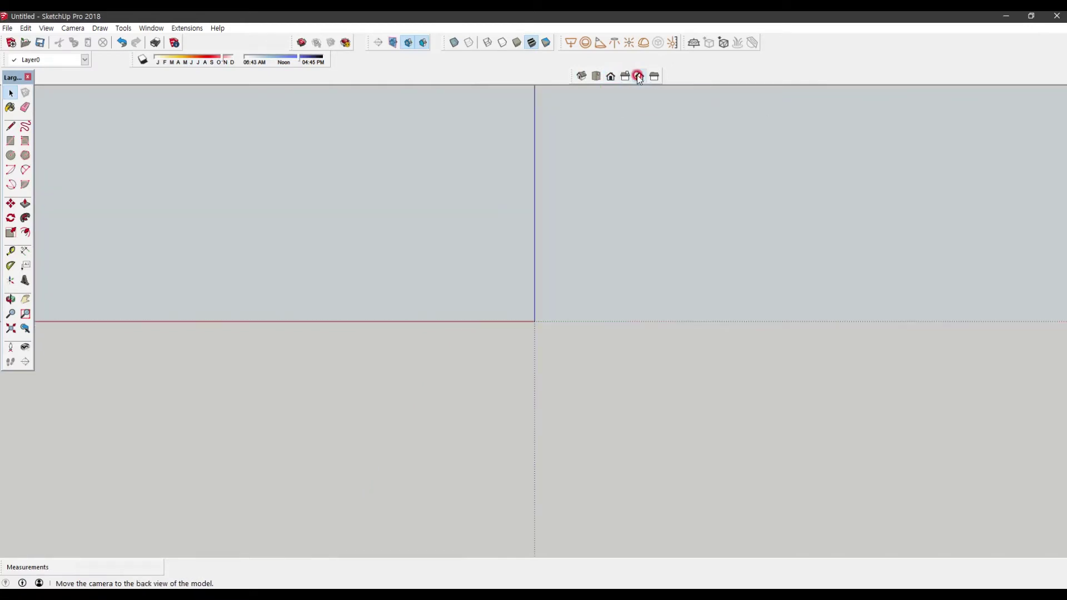
middle_drag(562, 372, 667, 412)
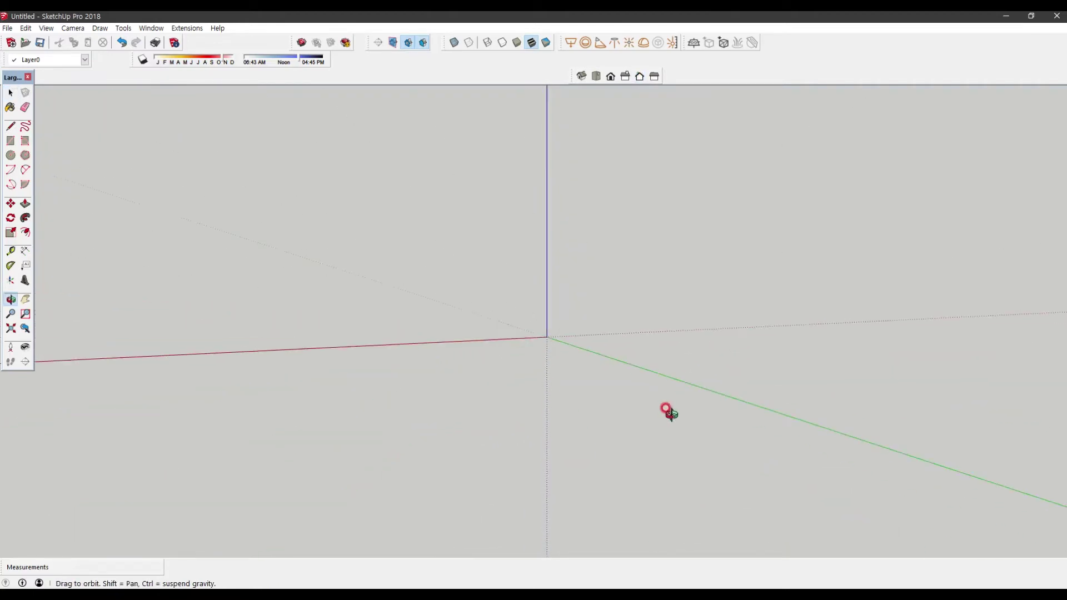
- Compare the orientation of the axes in the empty scene by switching repeatedly between the isometric, top, front and other standard views
click(612, 77)
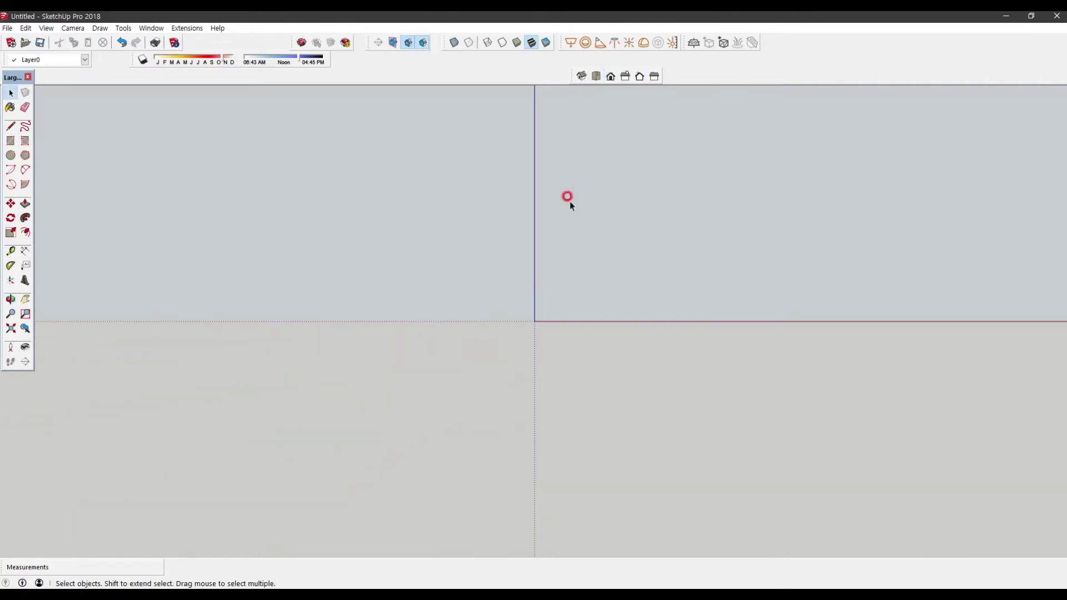
scroll(685, 260, up, 4)
scroll(546, 323, down, 1)
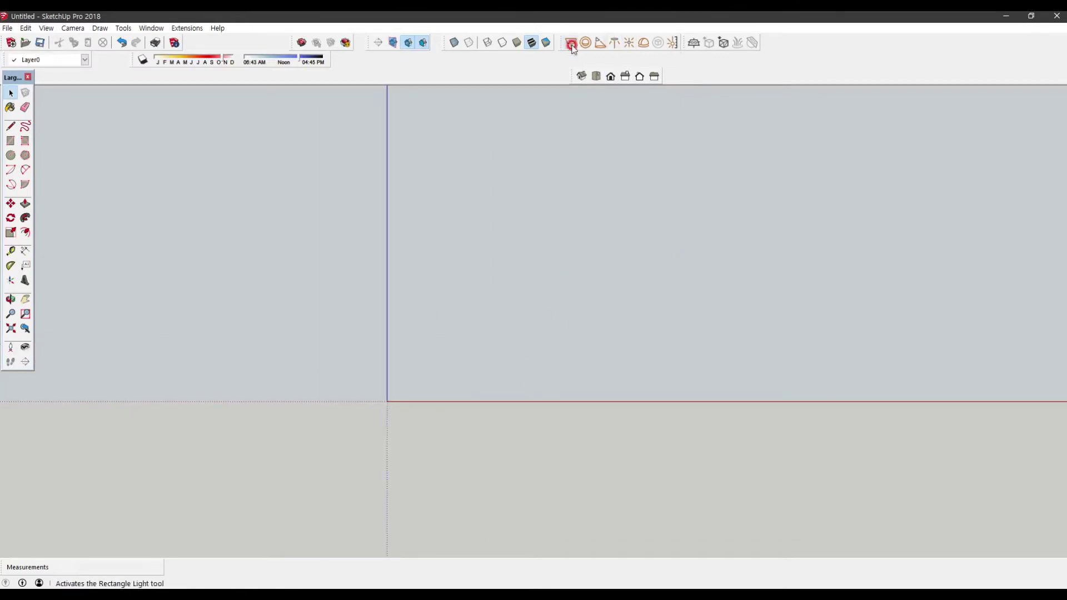
key(F1)
key(F2)
key(F3)
key(F1)
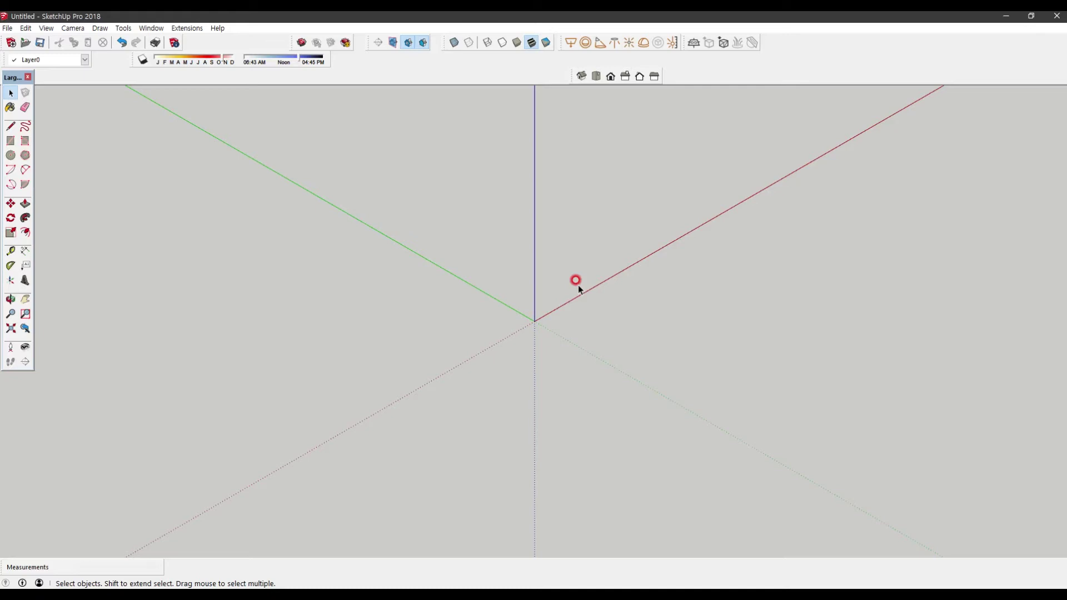
key(F2)
key(F3)
key(F1)
key(F4)
key(F8)
key(F2)
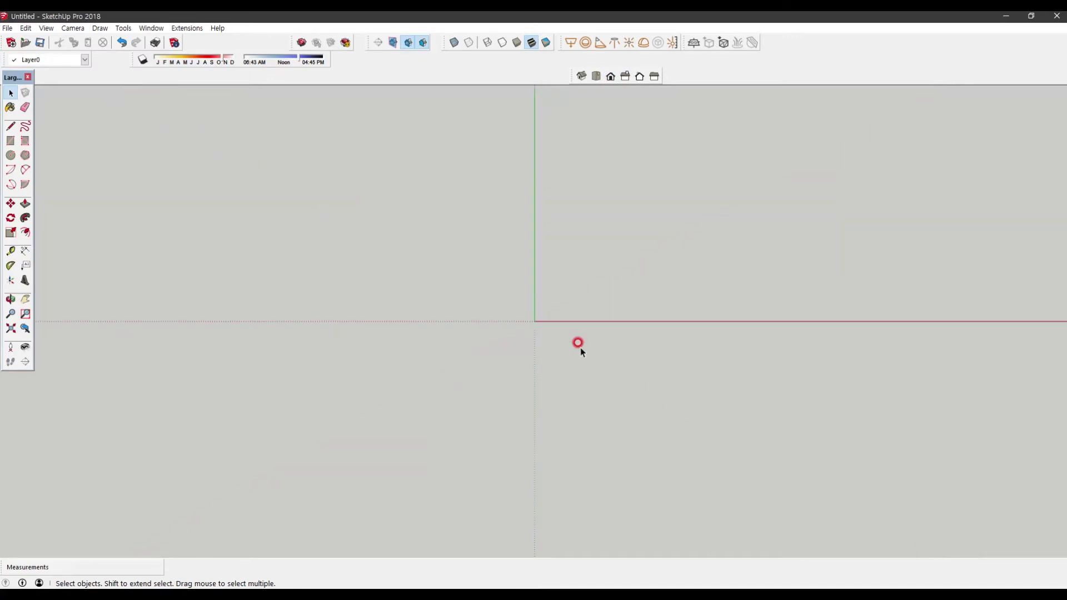
key(F3)
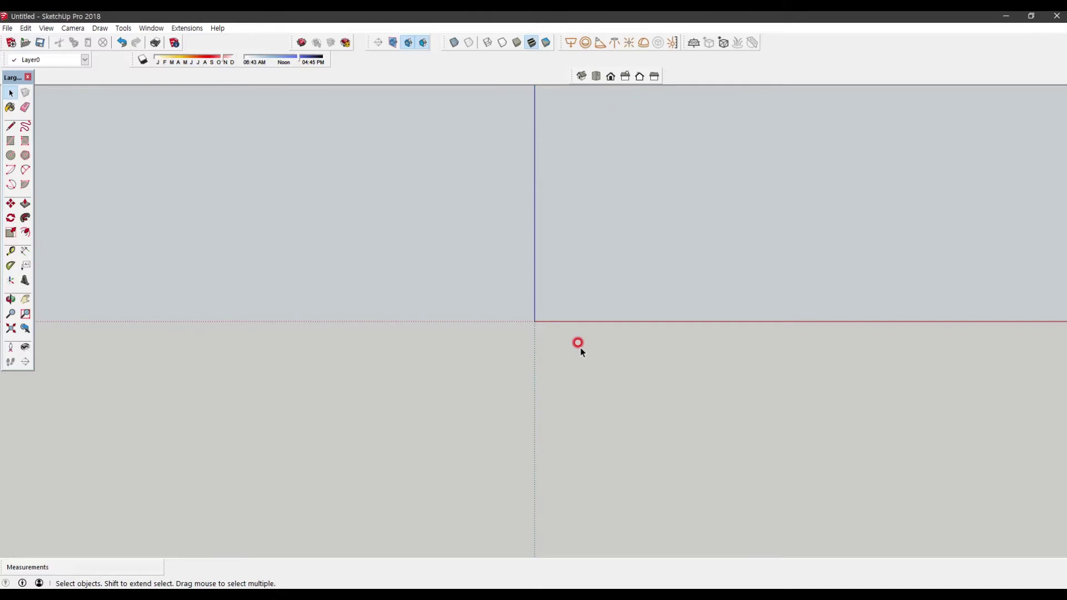
key(F6)
key(F1)
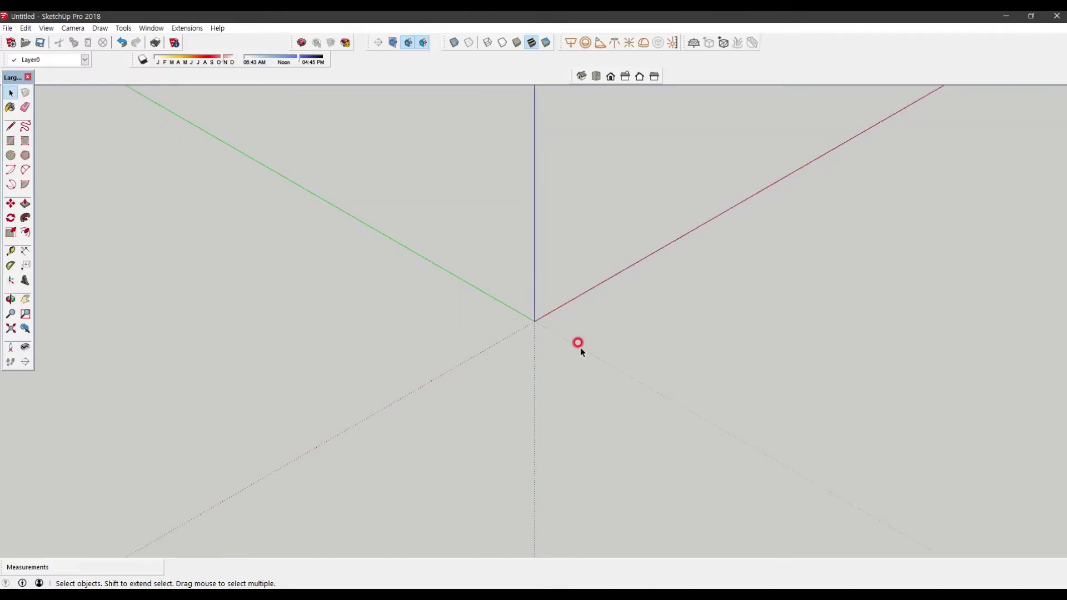
mouse_move(580, 348)
middle_down()
mouse_move(481, 374)
mouse_move(615, 243)
mouse_move(558, 310)
mouse_move(570, 337)
middle_up()
- In the front view, draw a 1500 mm line from the origin along the red axis with the Line tool
key(F3)
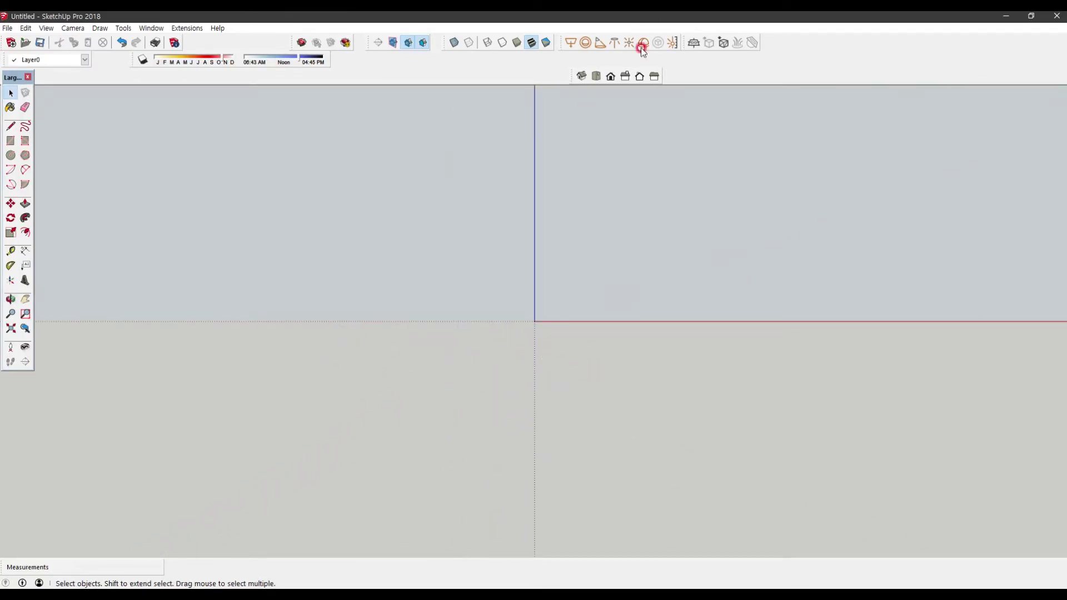
click(587, 298)
scroll(755, 207, up, 5)
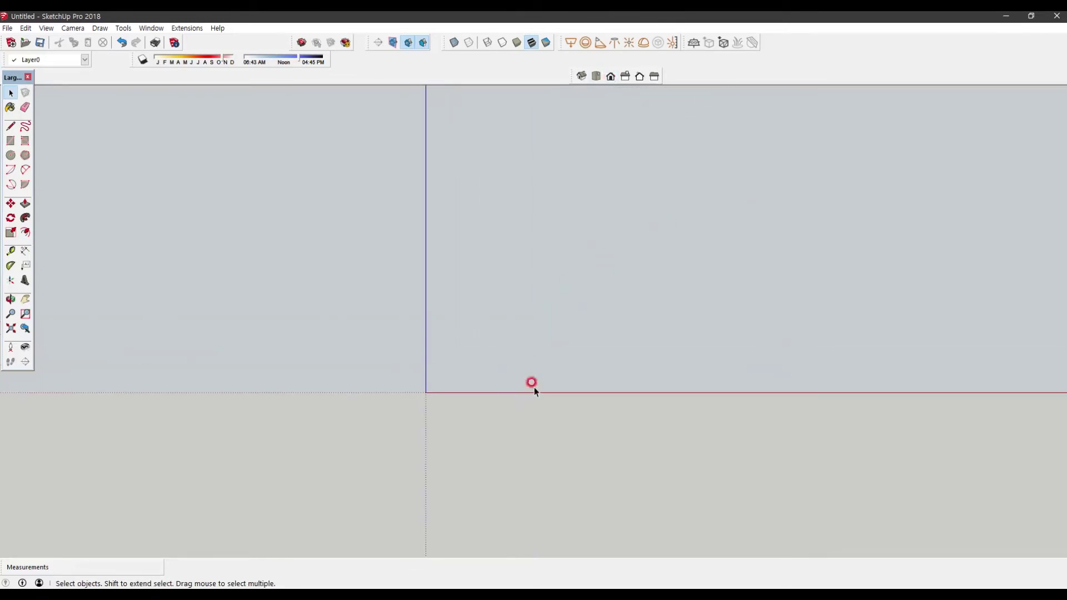
scroll(553, 260, up, 1)
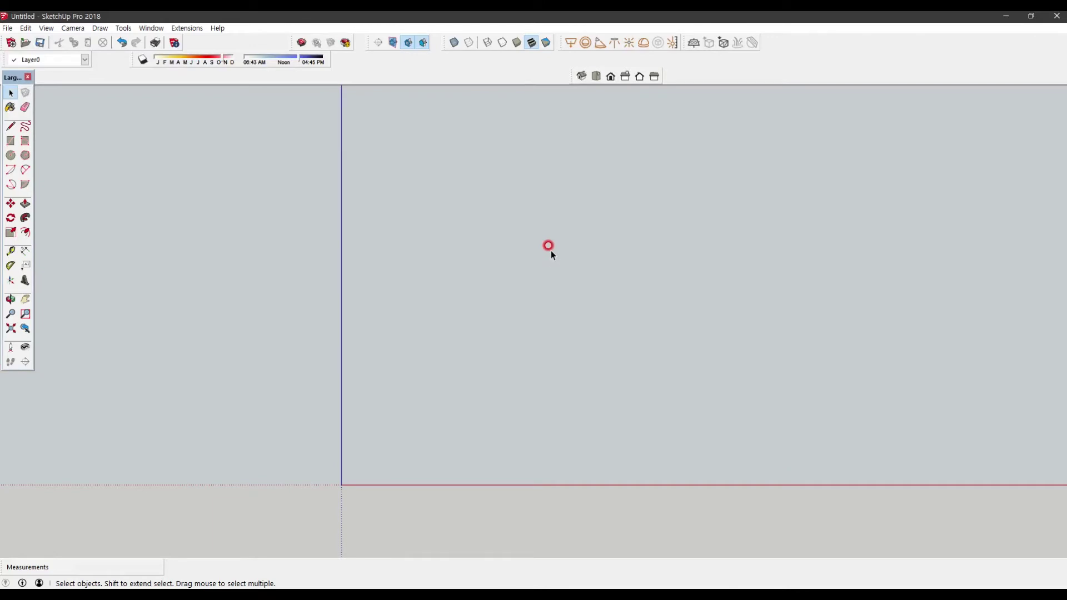
key(l)
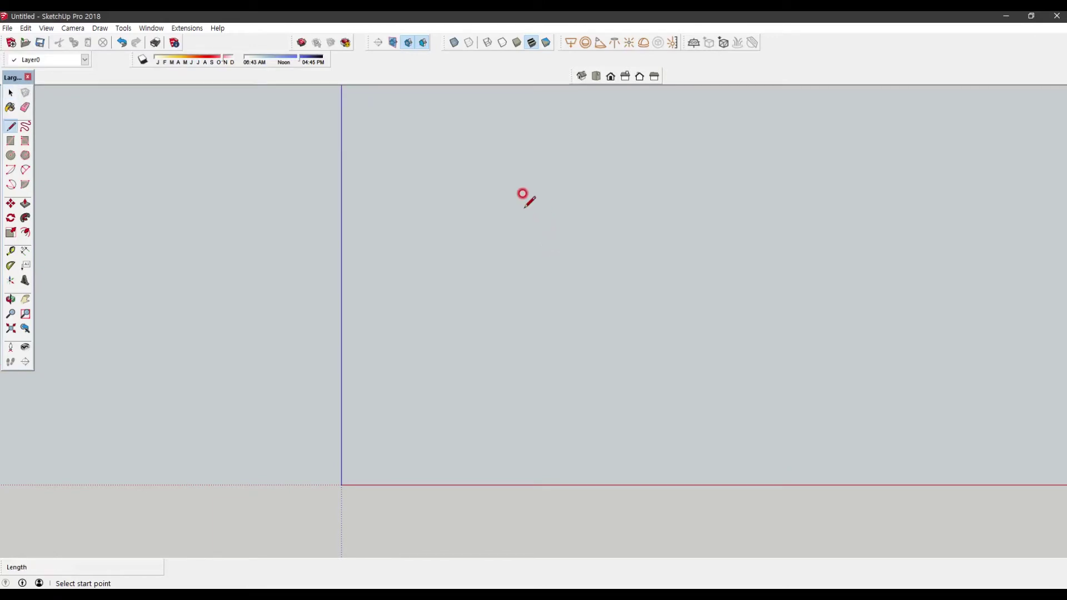
click(342, 484)
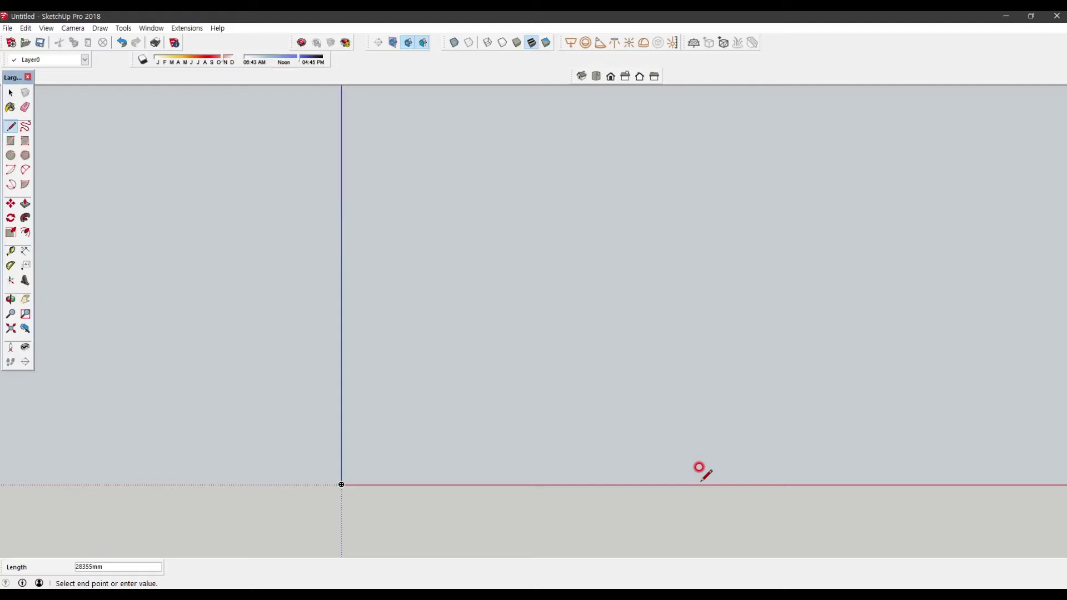
text(1500)
key(Return)
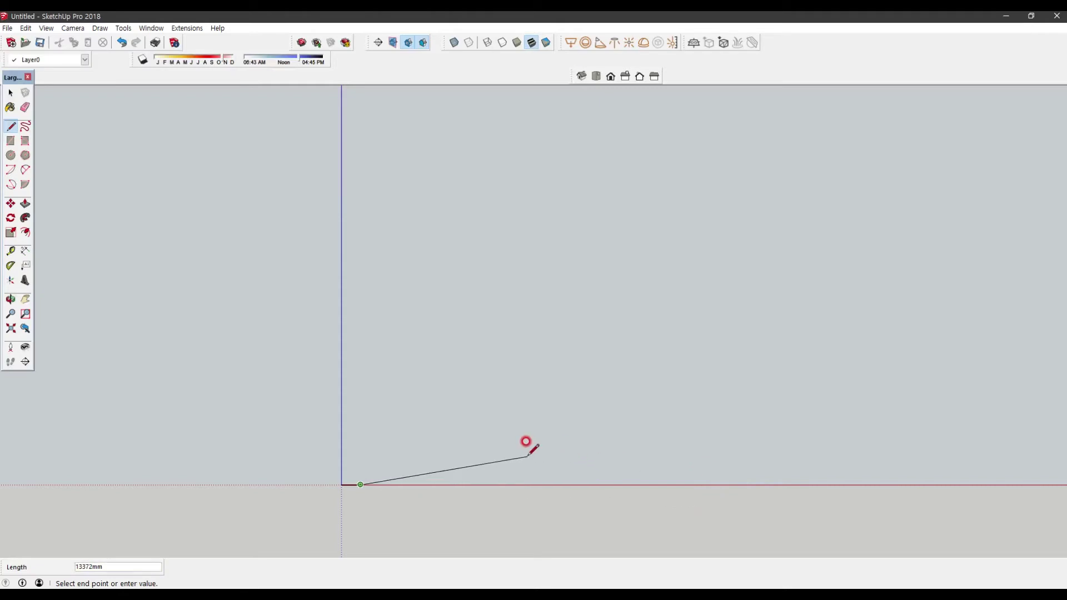
- From the baseline's far end, draw a 150 mm riser upward and a 300 mm tread back toward the blue axis
middle_drag(526, 442, 526, 441)
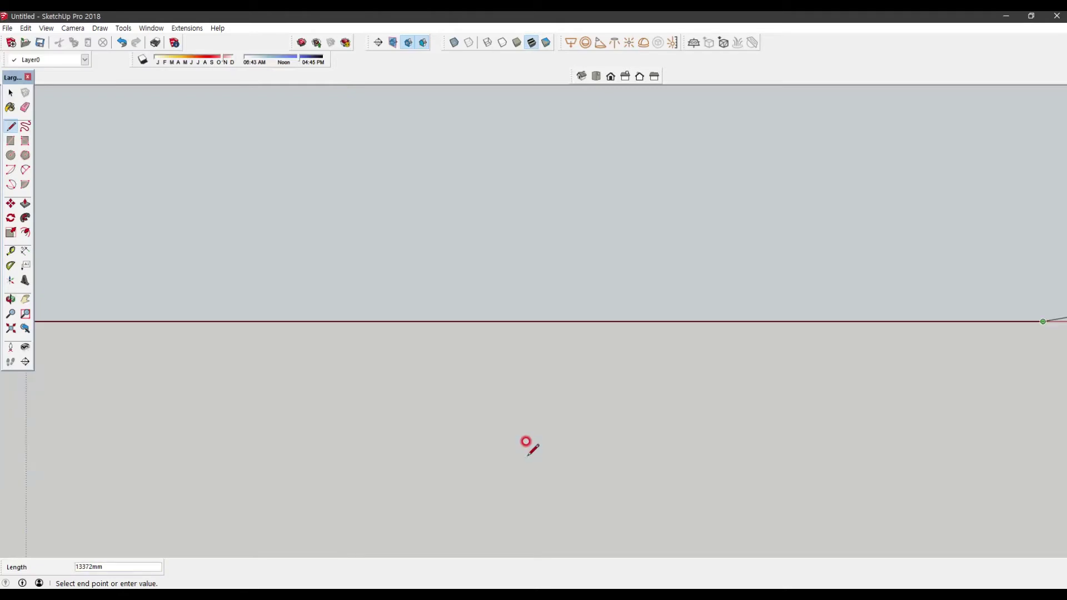
scroll(532, 451, down, 6)
scroll(596, 362, up, 1)
scroll(660, 423, up, 1)
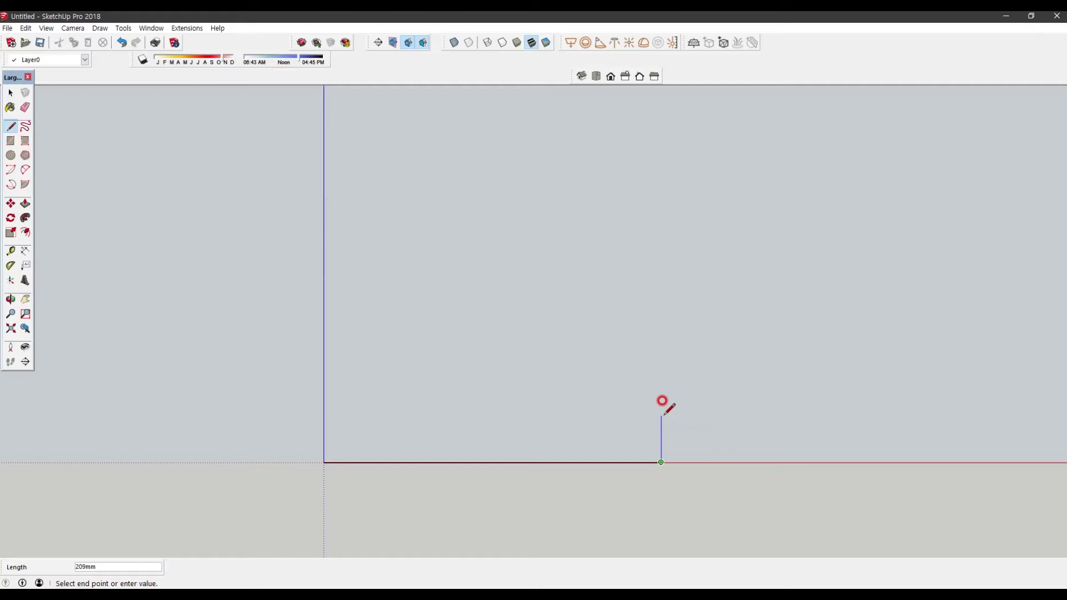
text(150)
key(Return)
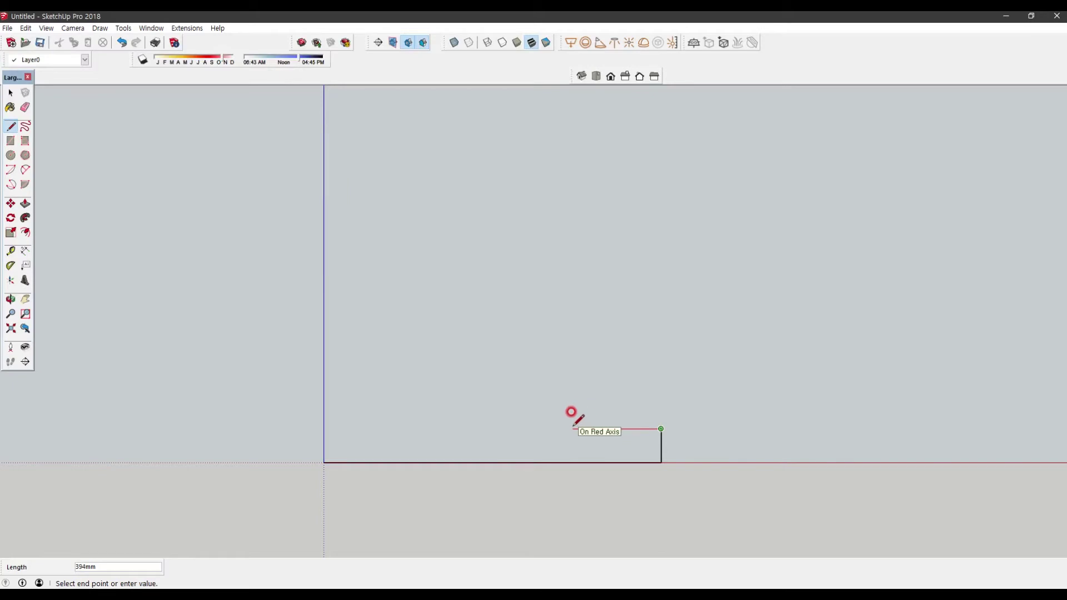
text(300)
key(Return)
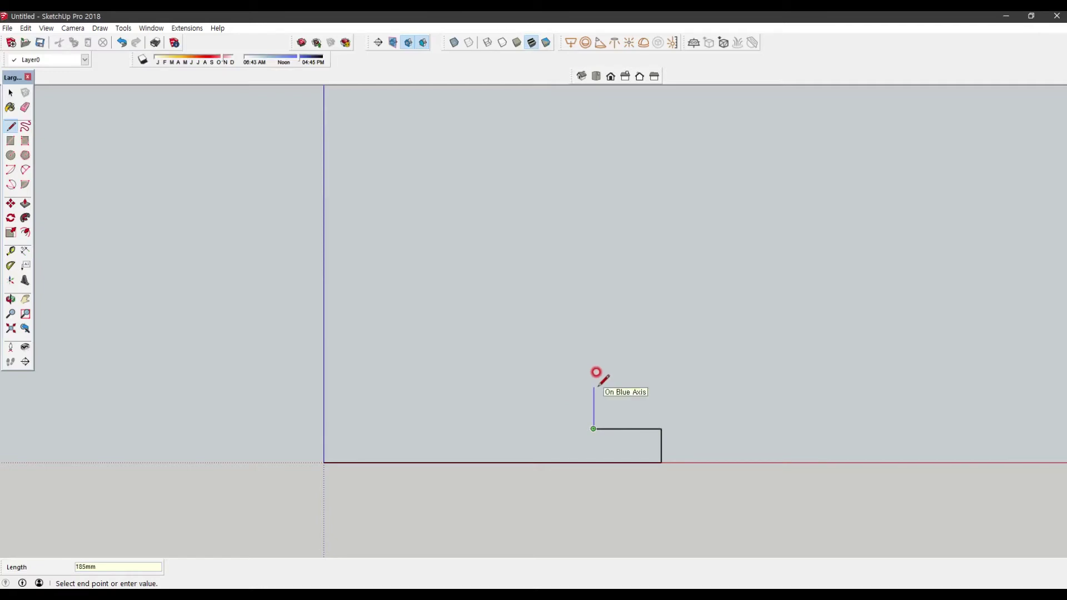
- Continue the stair profile with two more steps, each with a 150 mm riser and a 300 mm tread
text(150)
key(Return)
text(300)
key(Return)
text(150)
key(Return)
text(300)
key(Return)
- Add the fourth step to the stair profile with a 150 mm riser and a 300 mm tread
text(1)
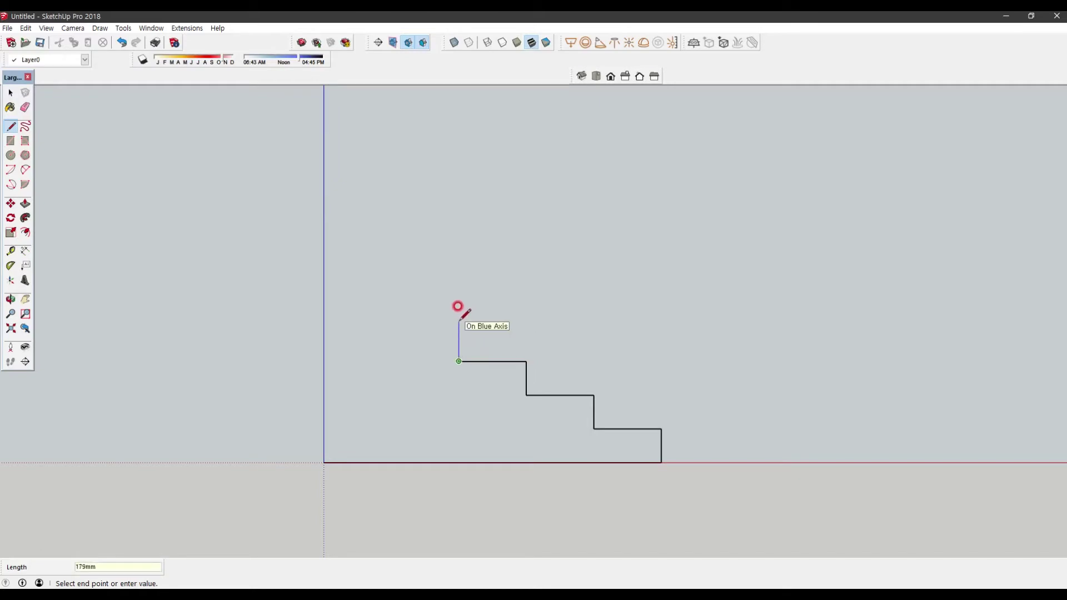
text(50)
key(Return)
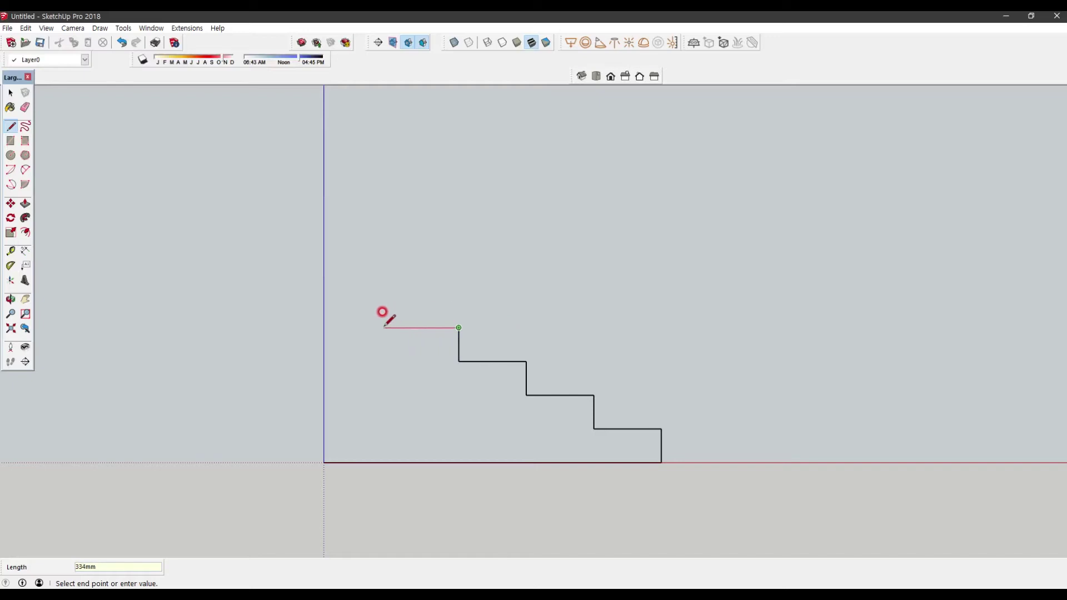
text(300)
key(Return)
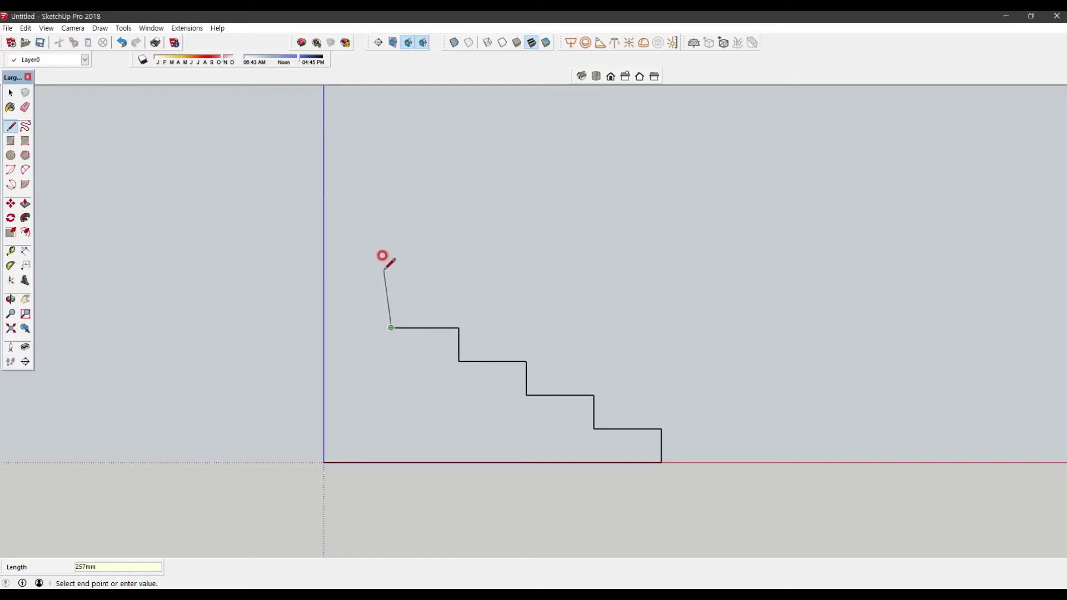
- Draw the fifth riser 150 mm high, run its tread to the blue axis and close the profile at the origin
text(150)
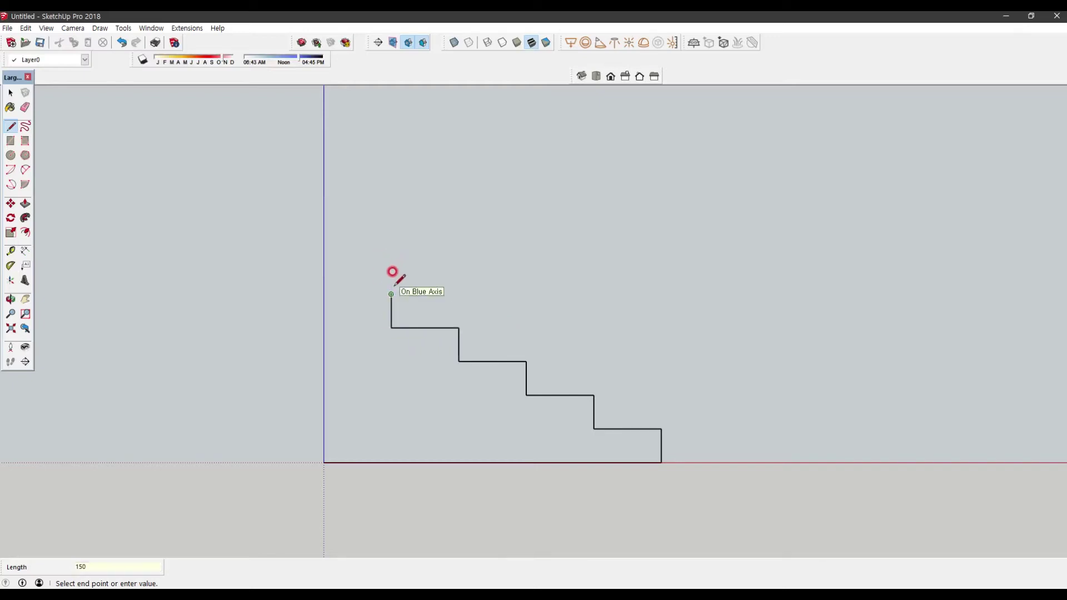
key(Return)
click(324, 295)
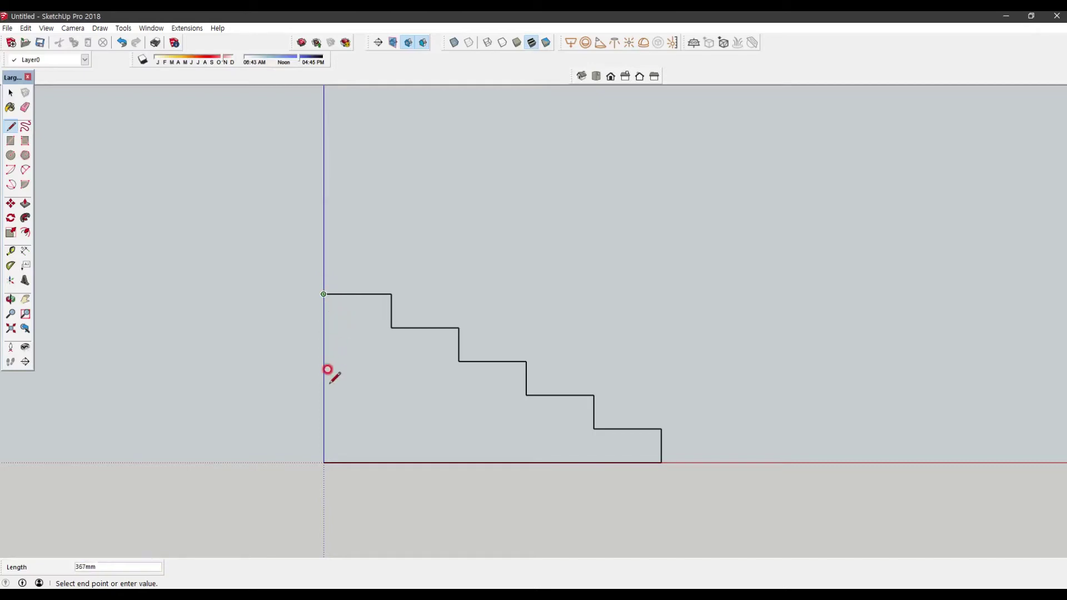
click(323, 462)
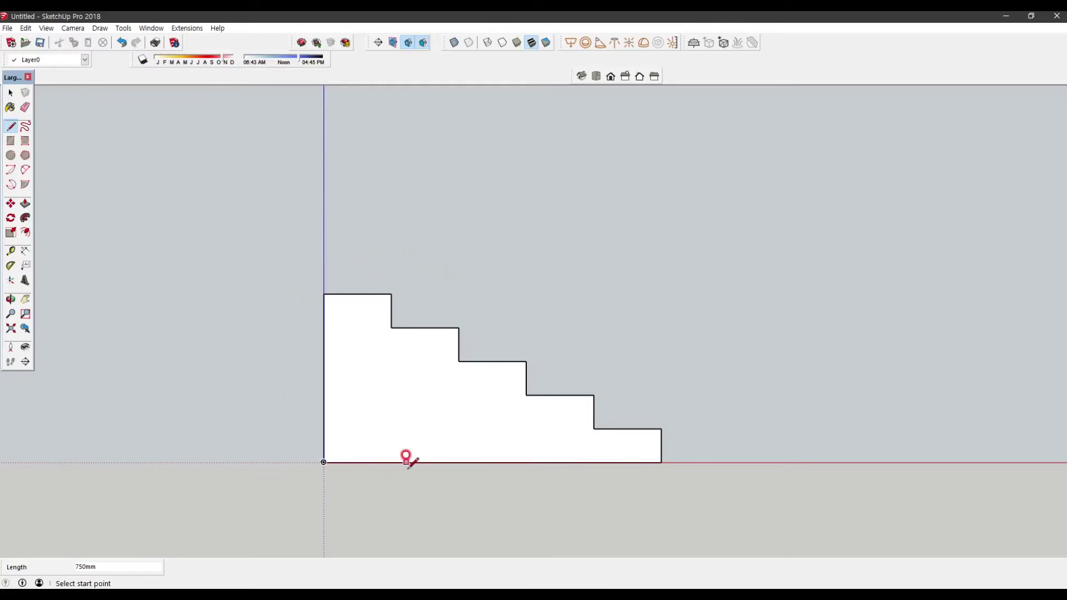
- Select the third tread's edge of the stair profile, and finally the whole stepped face with all its edges
click(11, 94)
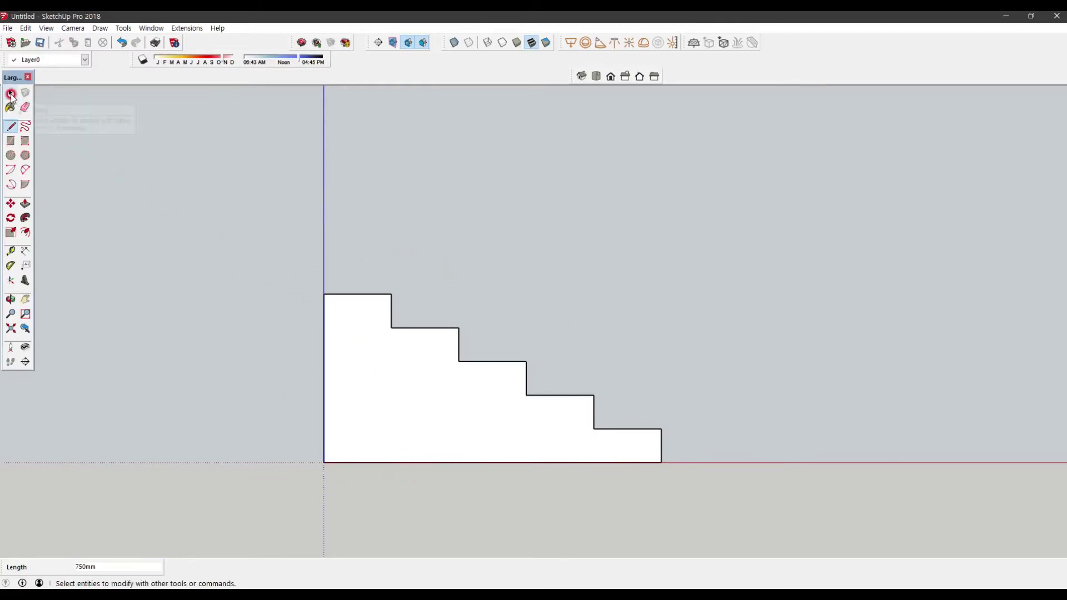
key(l)
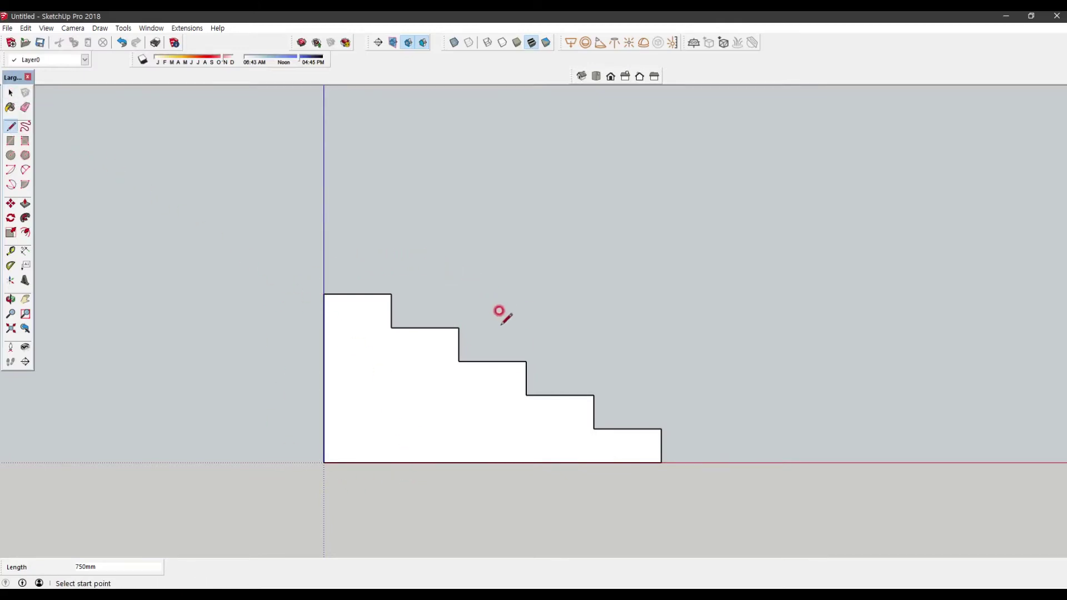
key(space)
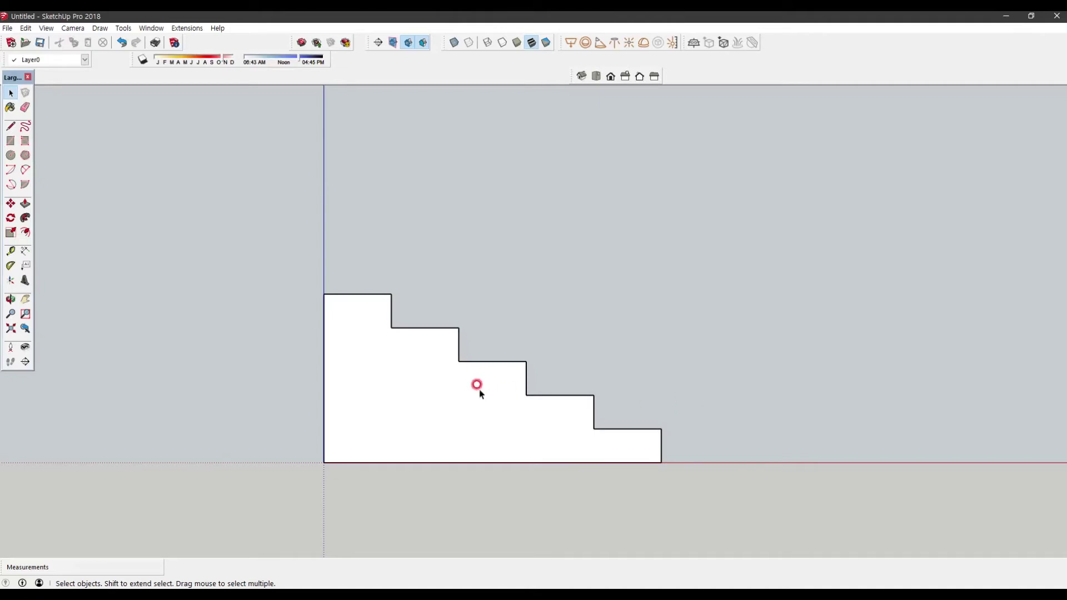
click(490, 364)
click(437, 364)
click(474, 362)
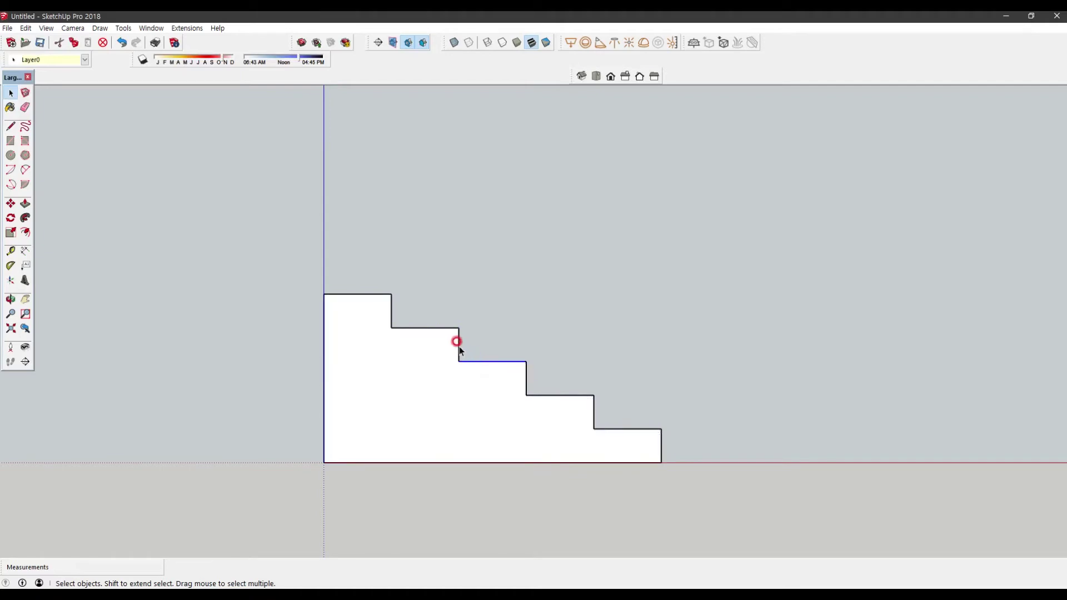
double_click(448, 375)
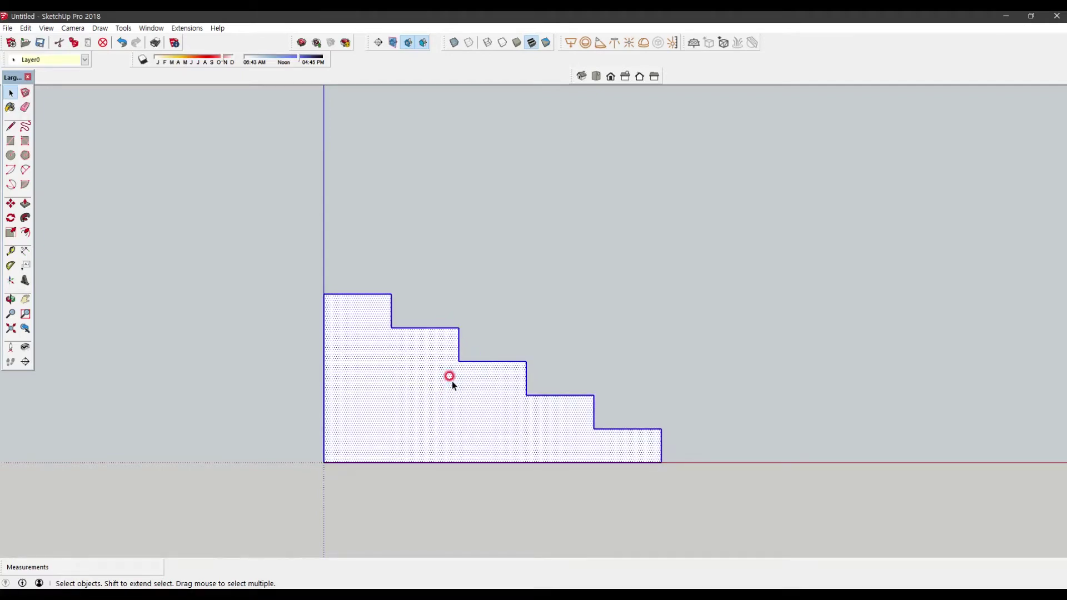
- Extrude the stepped face 1500 mm along the green axis with Push/Pull to form a solid staircase
scroll(399, 391, down, 3)
middle_drag(444, 390, 307, 495)
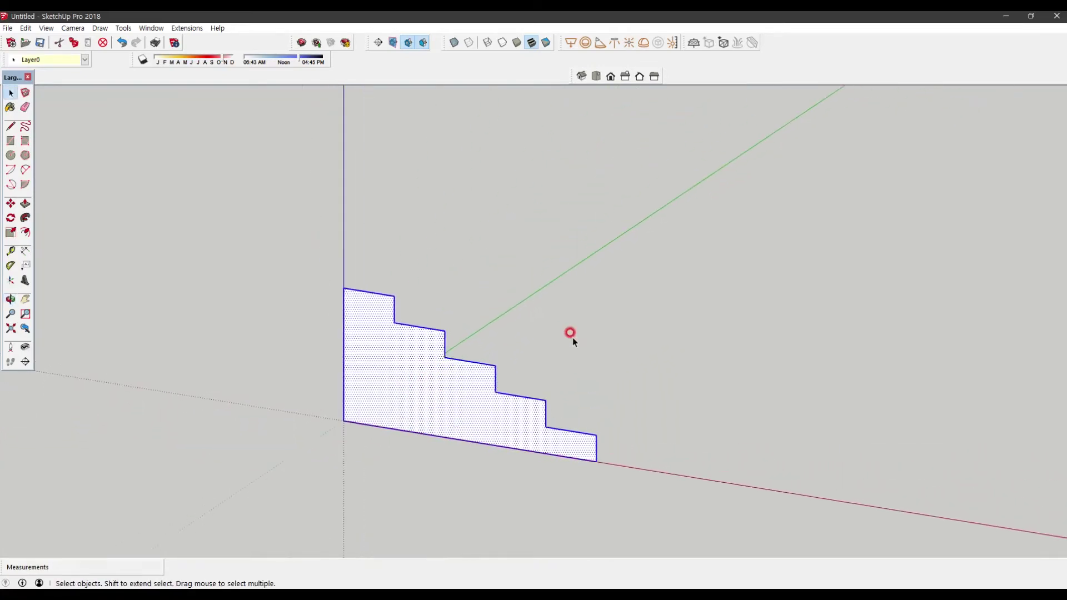
scroll(573, 338, up, 1)
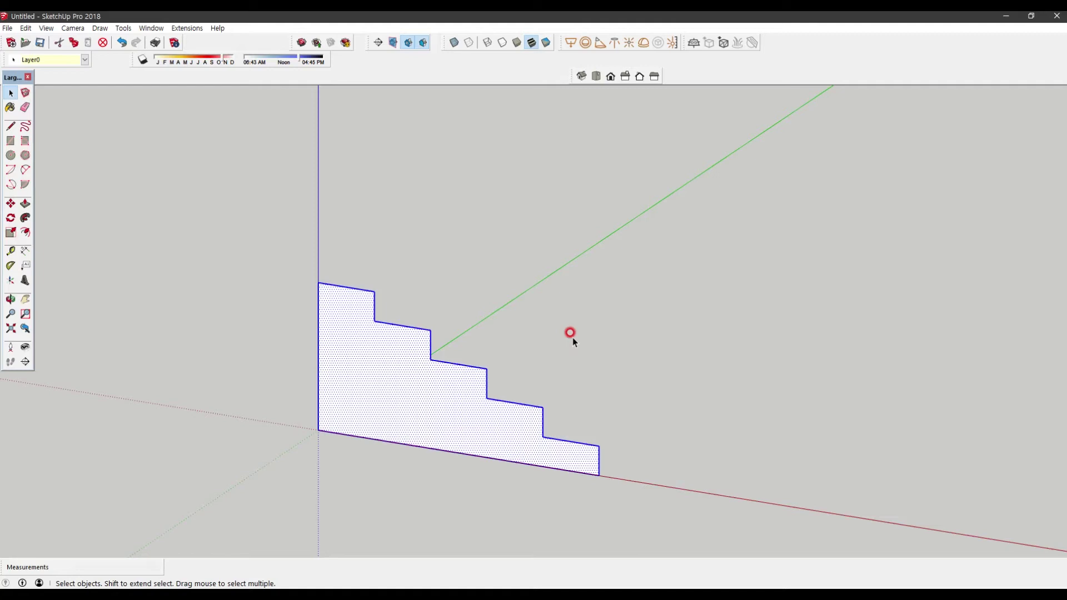
click(25, 205)
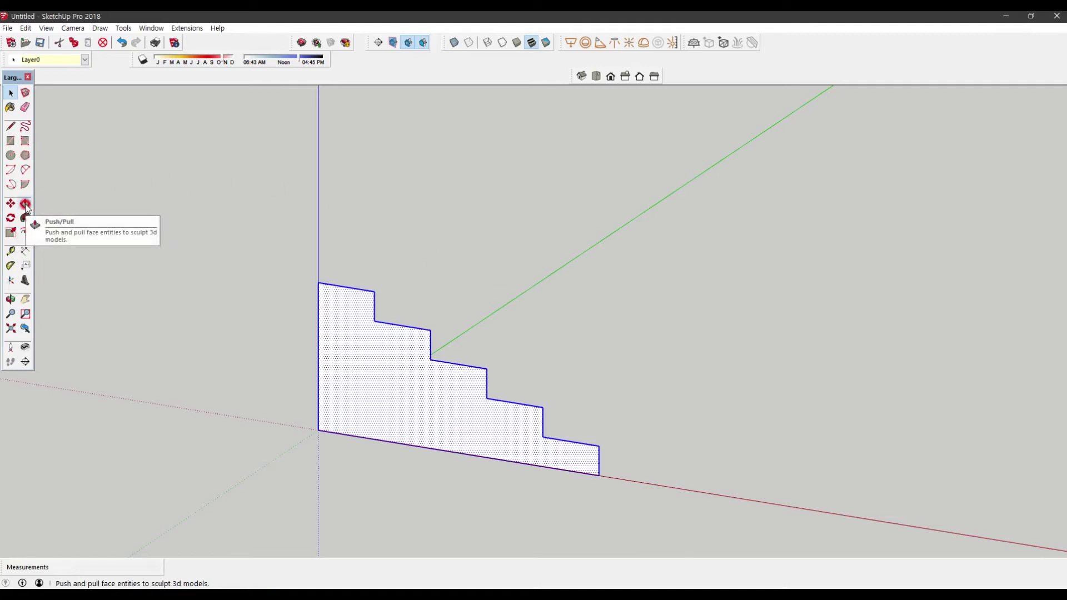
key(p)
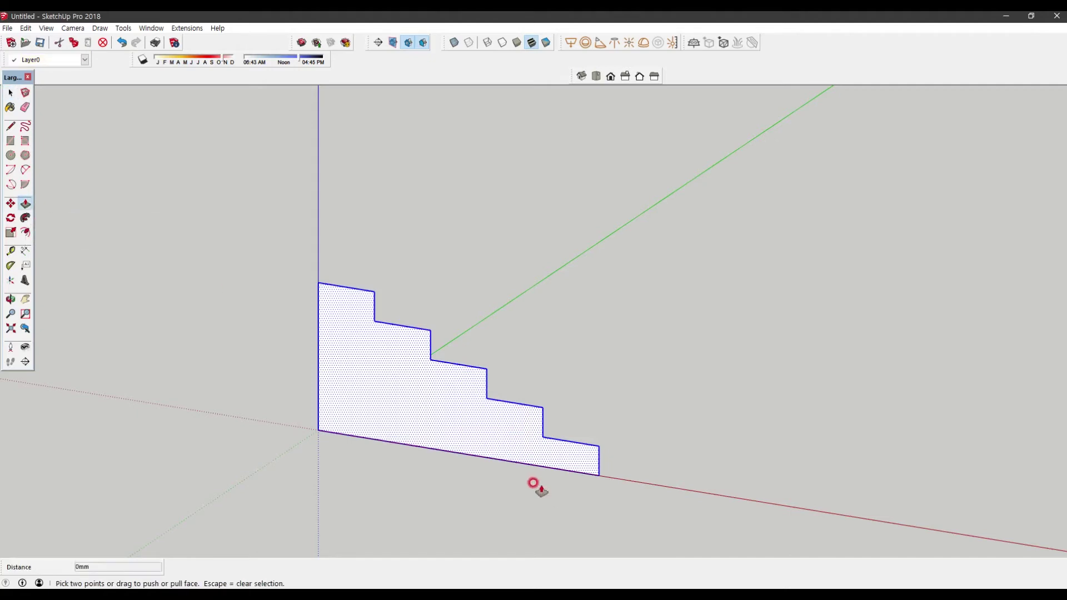
click(461, 427)
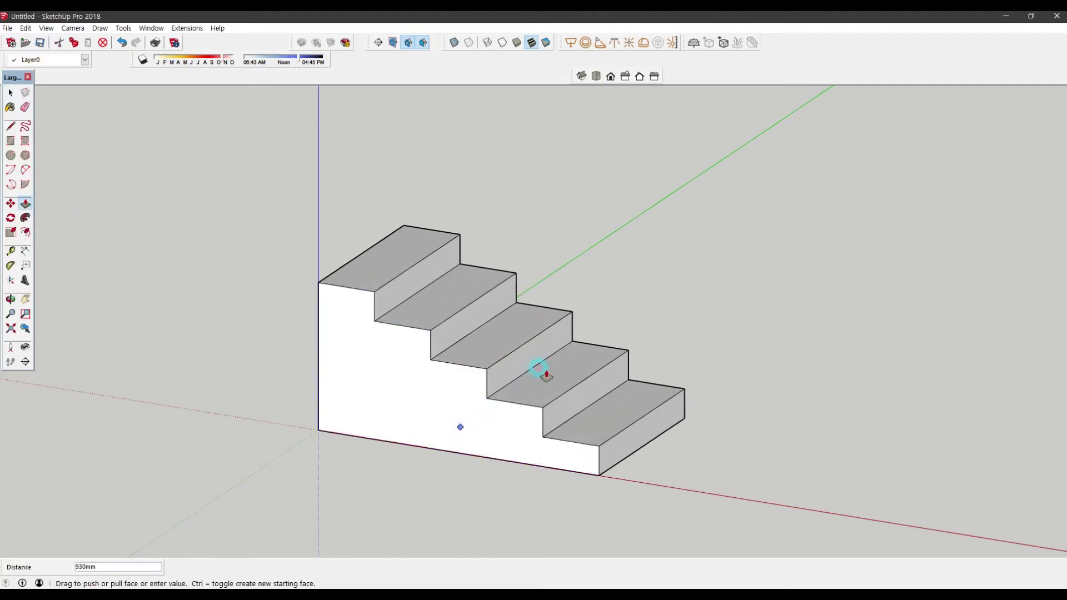
click(581, 349)
text(1500)
key(Return)
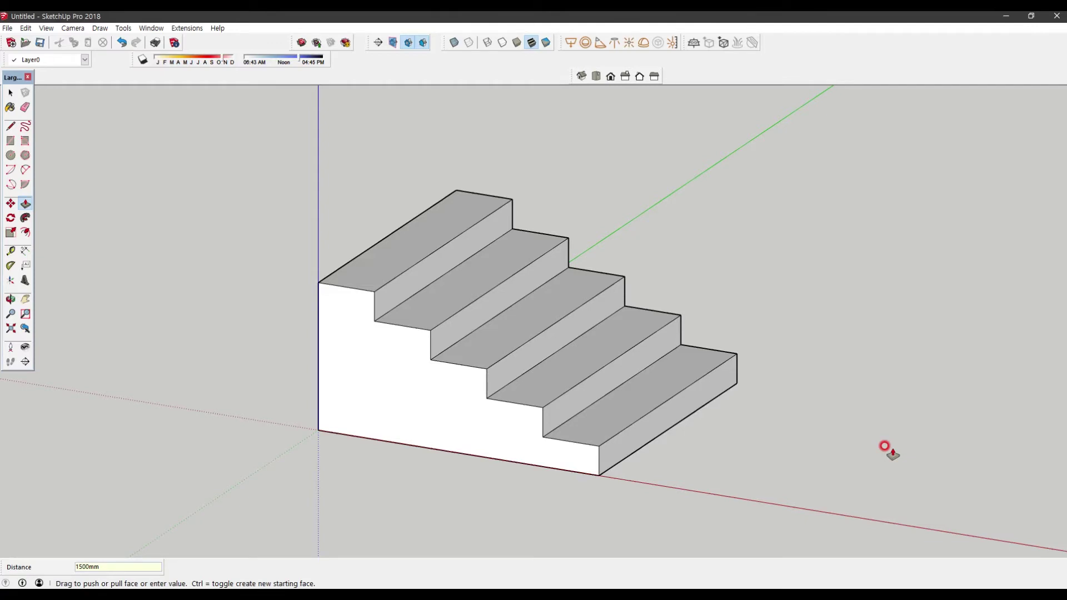
- Dimension the height of the top riser at the staircase's far side, placing the dimension beyond the stairs along the green axis
click(24, 252)
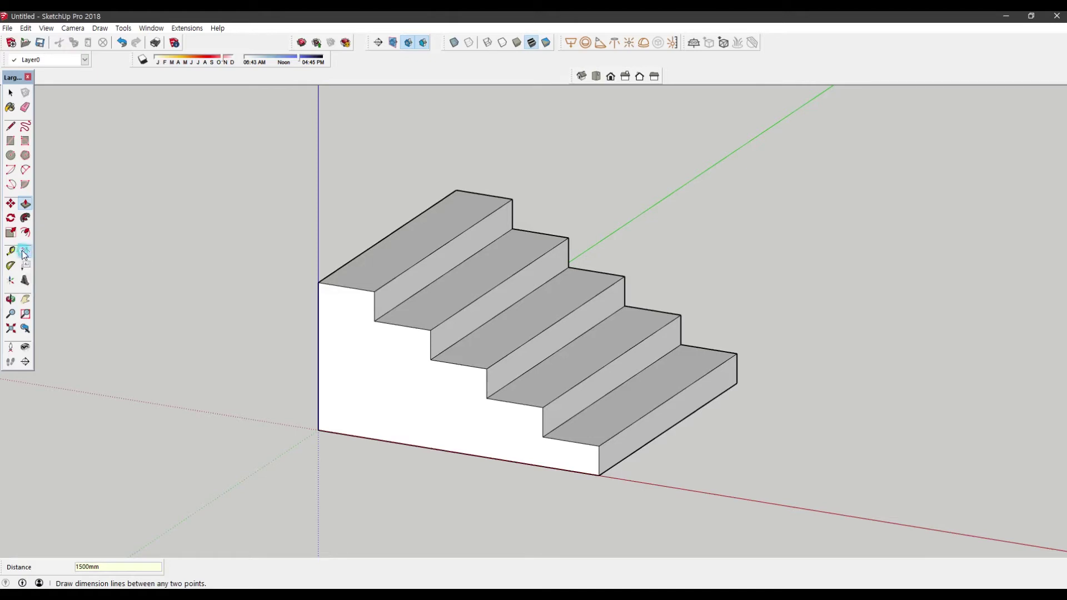
click(512, 200)
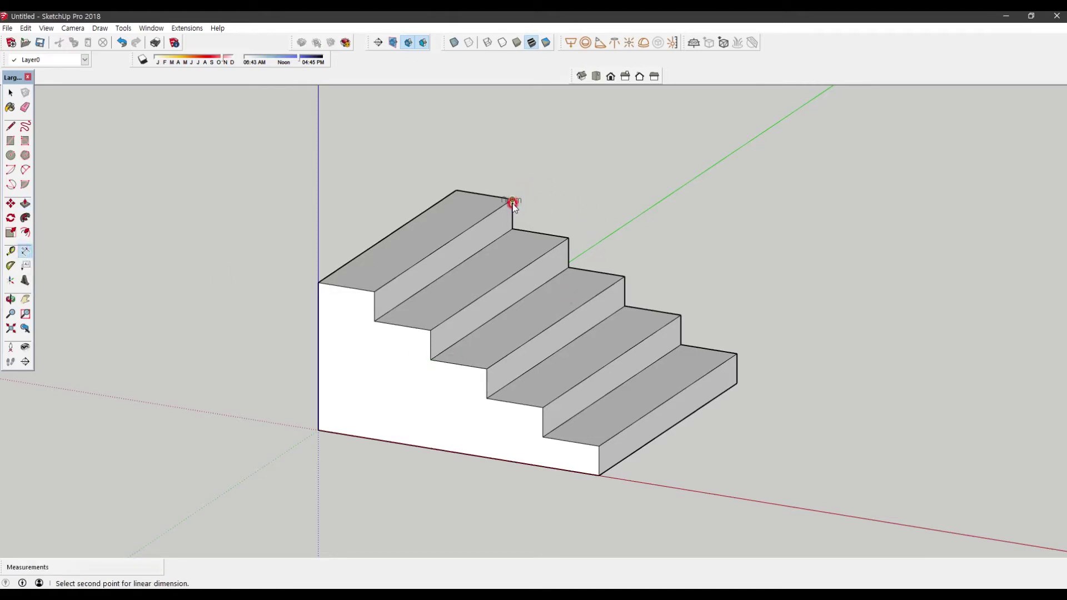
click(513, 228)
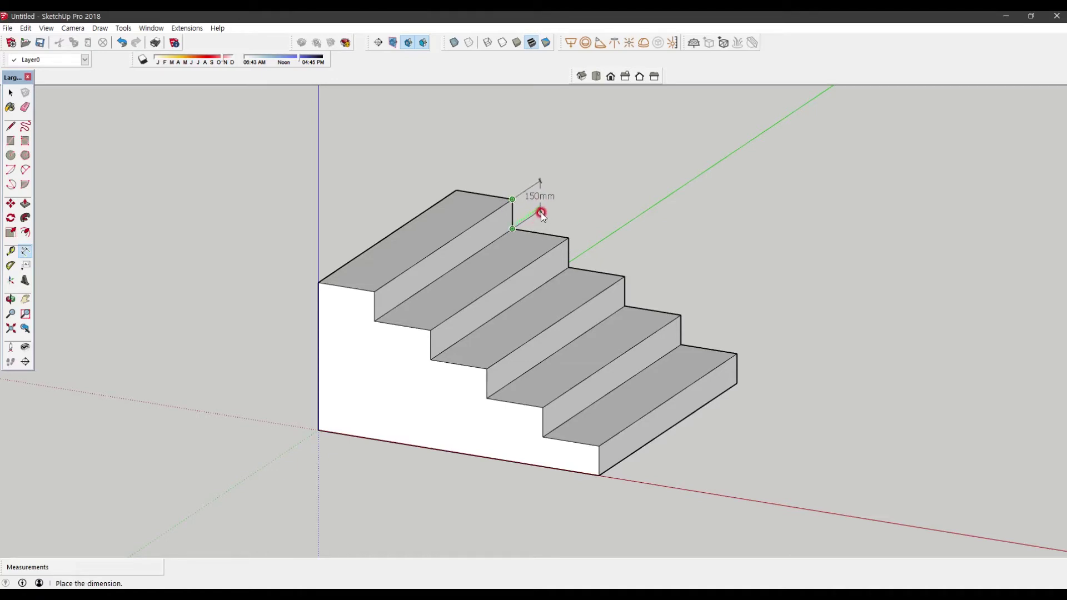
drag(558, 196, 566, 196)
click(849, 336)
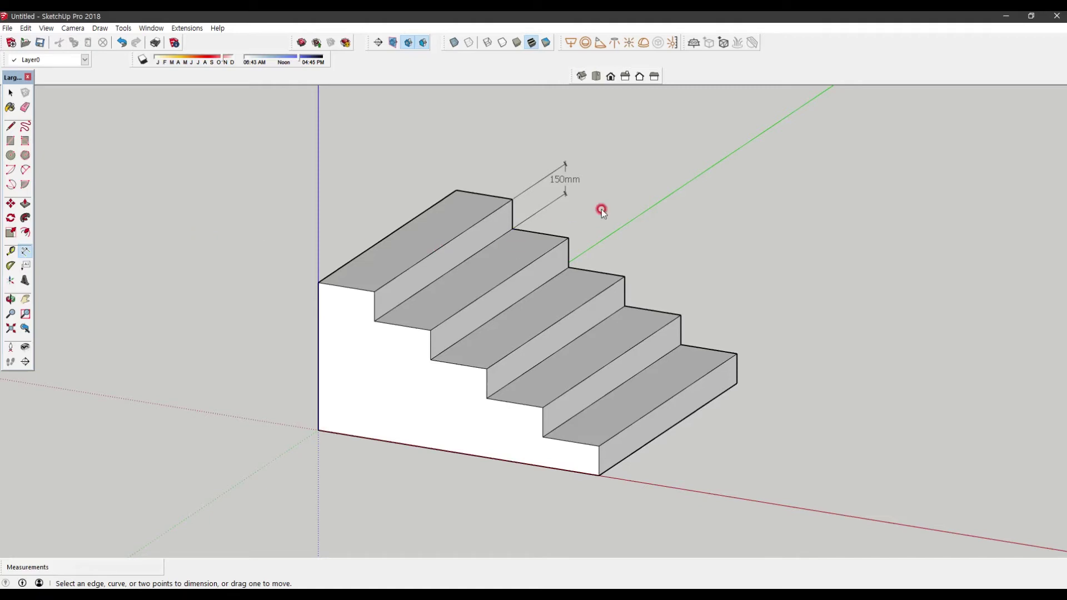
- Dimension the depth of the second tread from the top at the far side, lined up with the riser's dimension
click(503, 221)
click(512, 229)
click(513, 229)
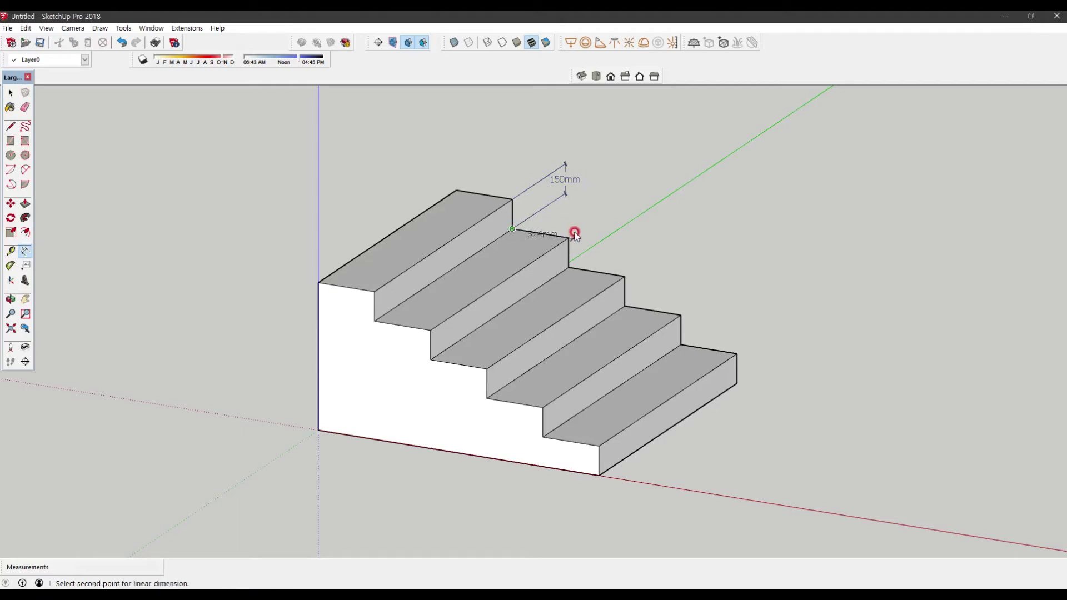
click(568, 237)
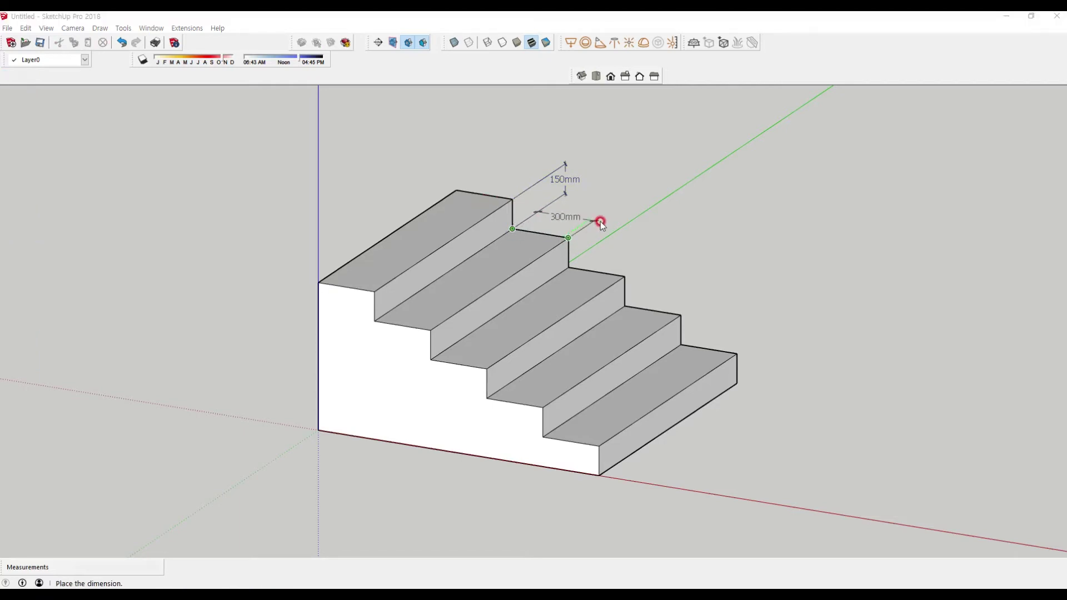
click(619, 201)
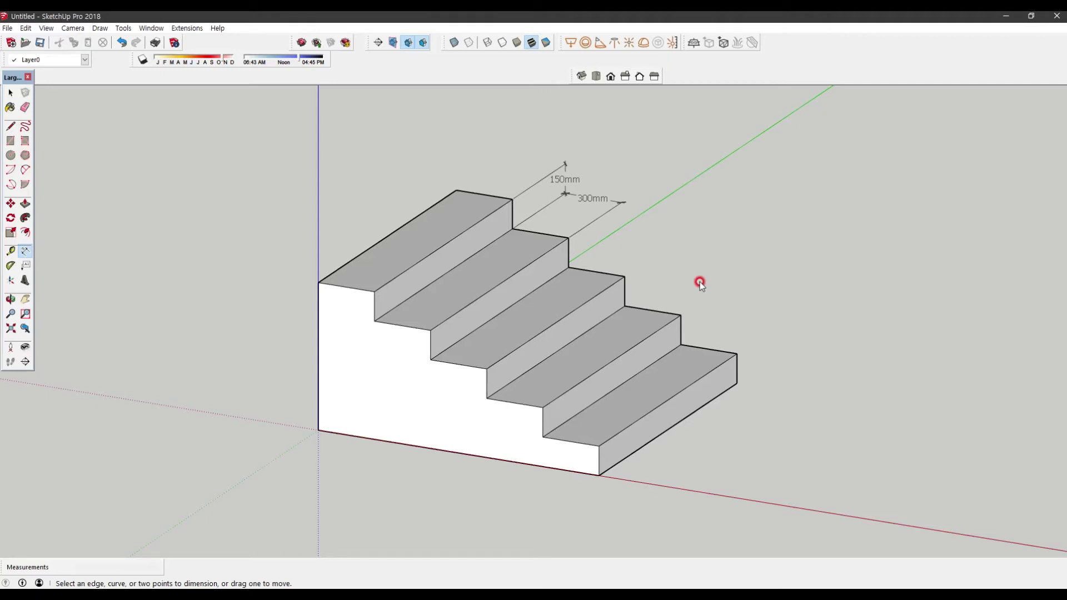
- Dimension the overall height and the base length of the staircase's front profile, placing both dimensions outside the face
click(318, 398)
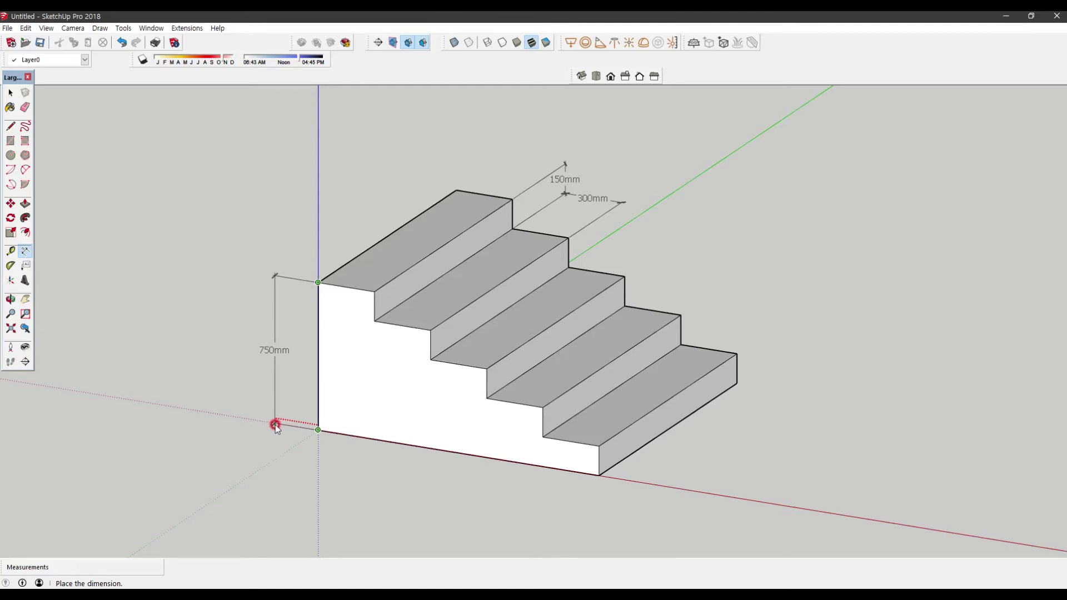
click(273, 423)
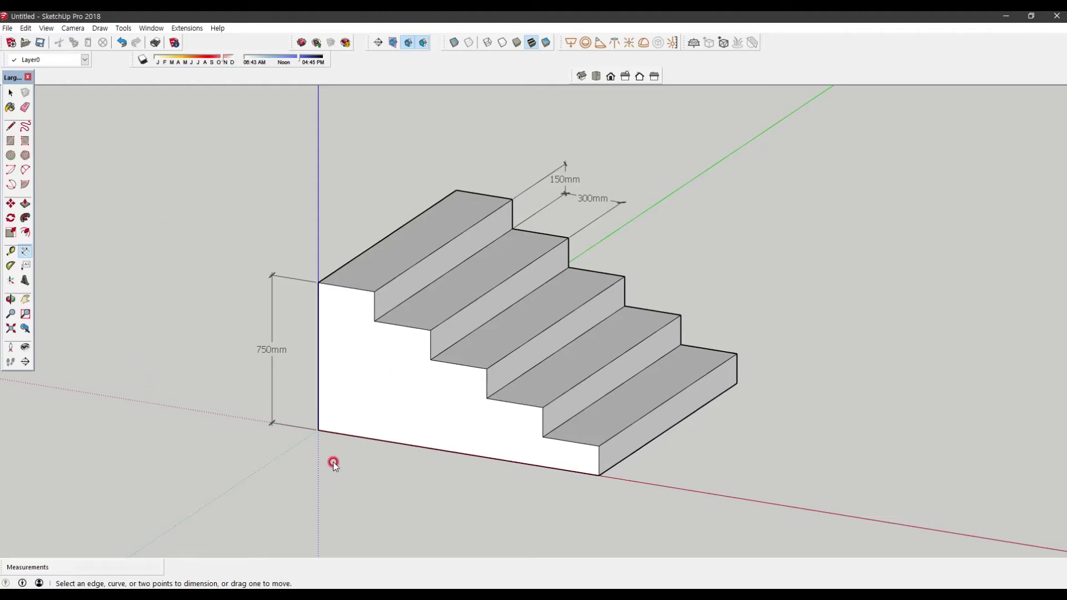
click(320, 433)
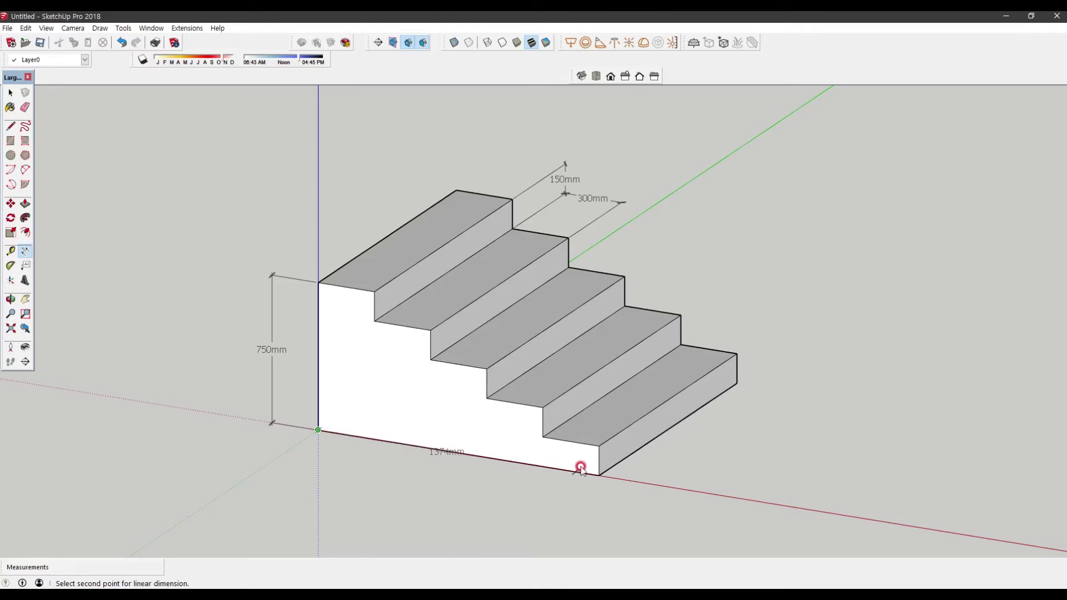
click(599, 475)
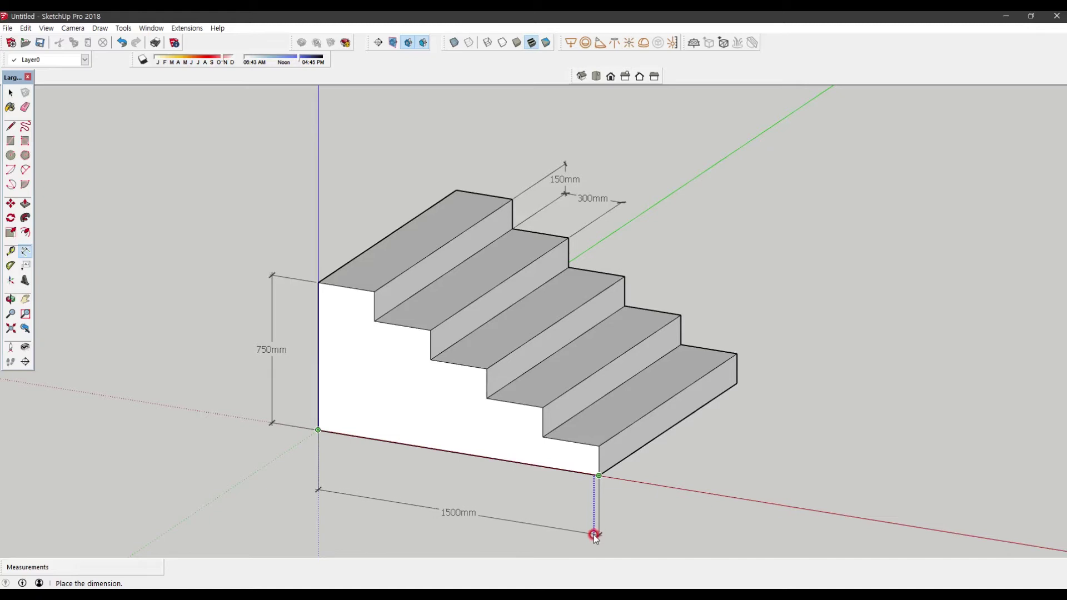
click(594, 532)
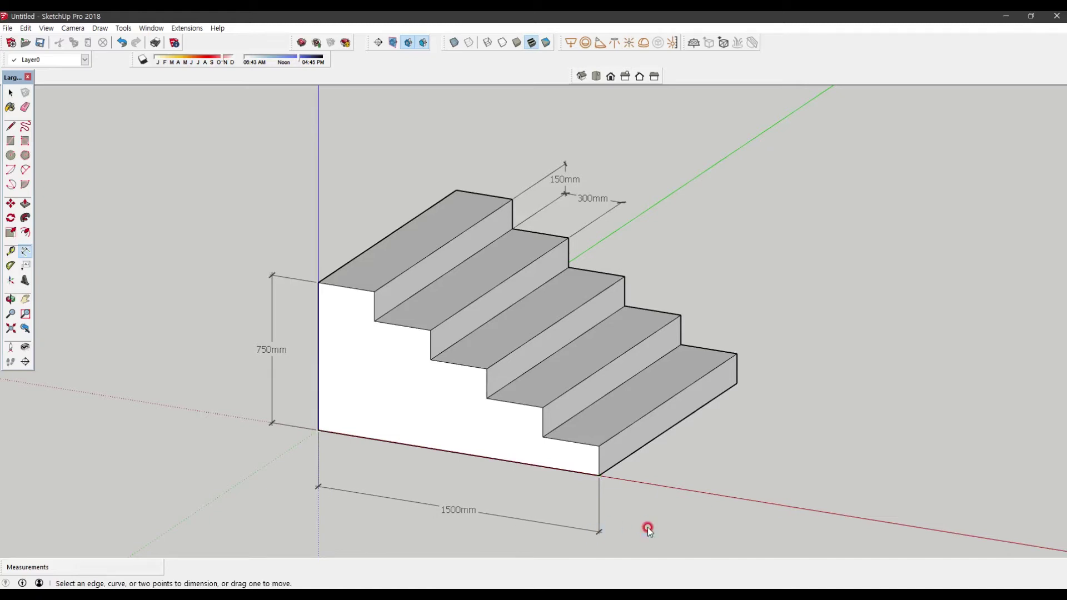
- Switch to the front view and dimension the top tread's width above the stair profile
key(F3)
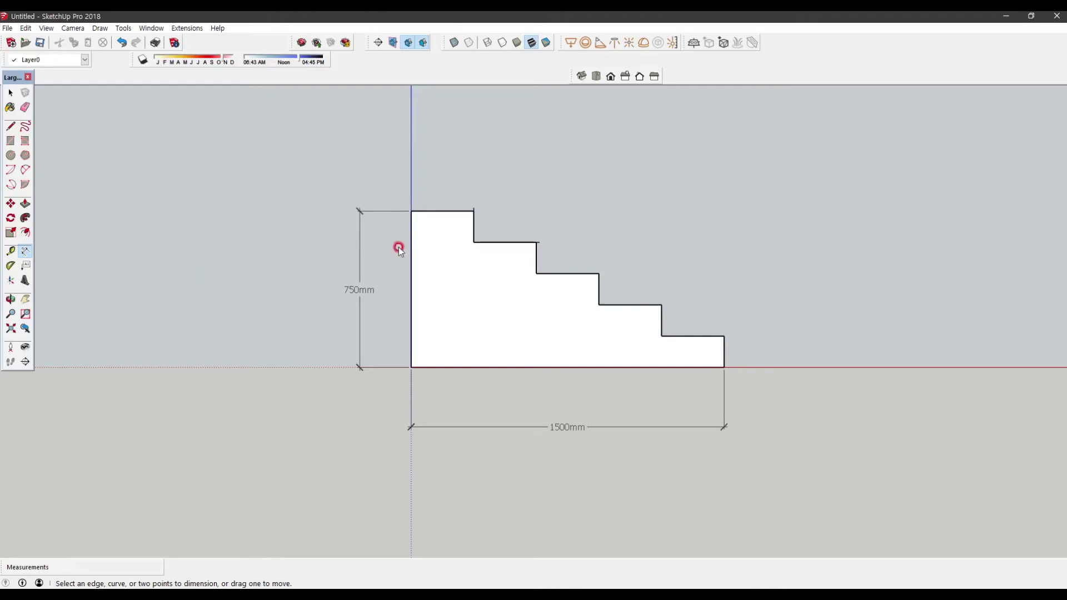
click(412, 211)
click(473, 211)
click(474, 172)
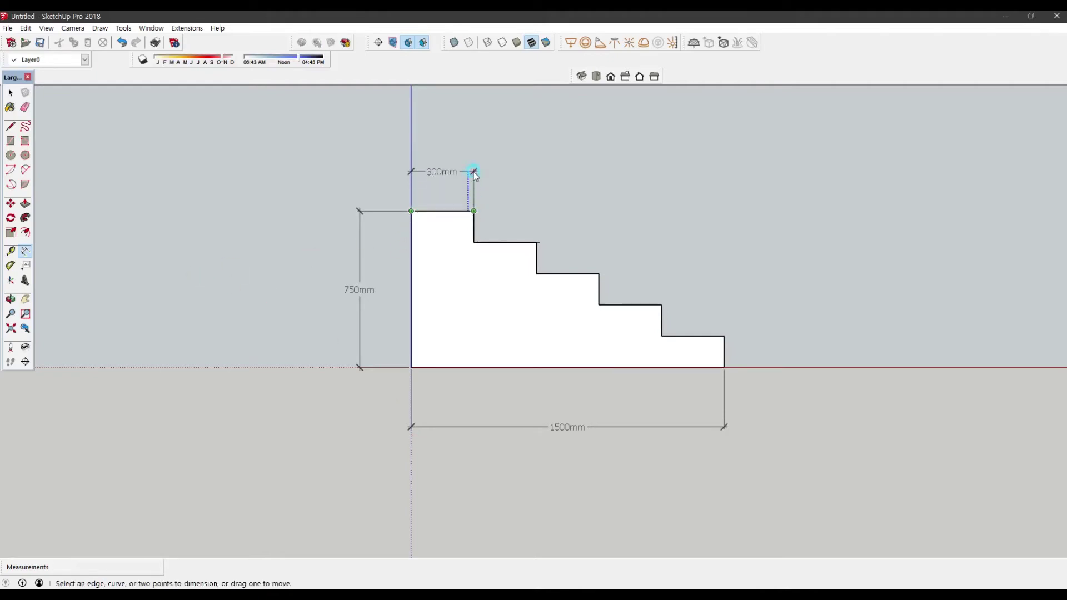
click(475, 212)
key(Escape)
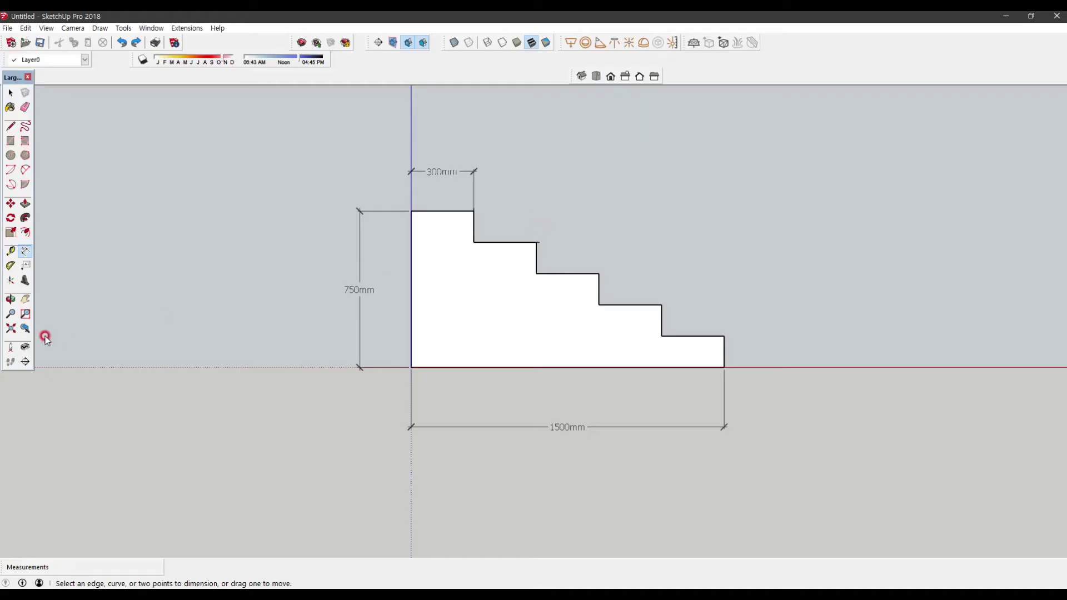
- Dimension the widths of the four lower treads in one row aligned with the top tread's dimension
click(474, 242)
click(537, 242)
click(446, 172)
click(537, 273)
click(599, 274)
click(496, 174)
click(599, 305)
click(661, 305)
click(634, 175)
click(661, 336)
click(725, 336)
click(642, 174)
- Dimension the lowest riser's height beside the profile and return to an angled 3D view of the staircase
click(724, 337)
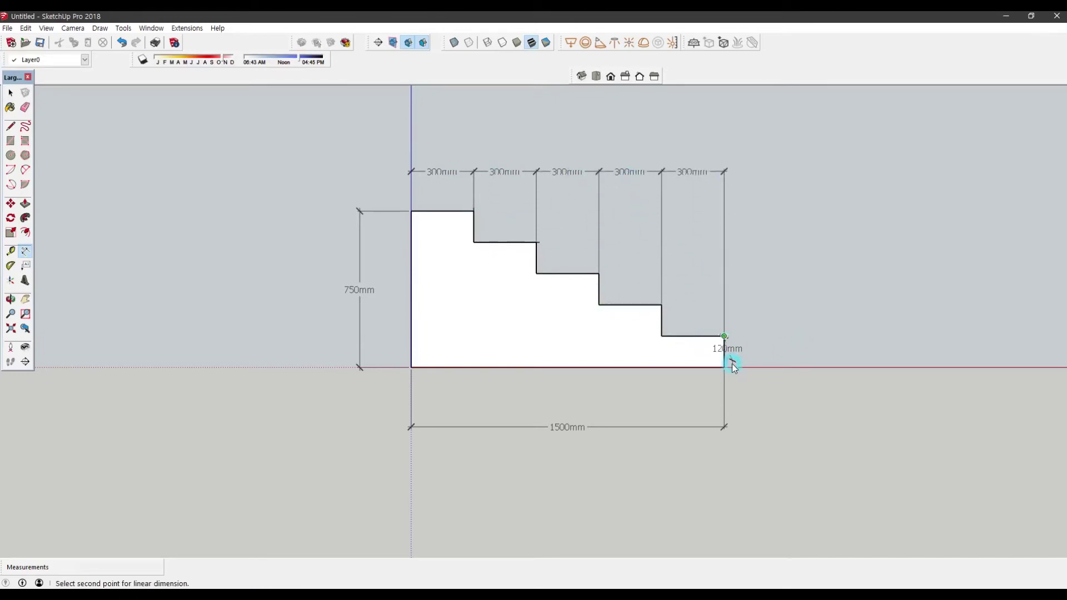
click(723, 368)
click(807, 384)
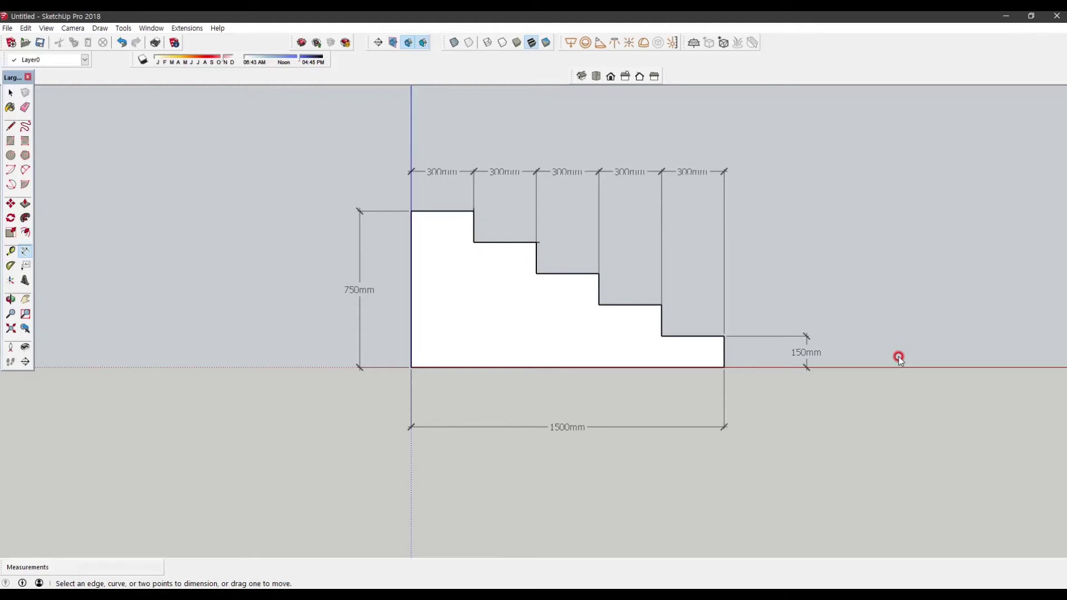
scroll(512, 303, down, 1)
middle_drag(512, 303, 751, 384)
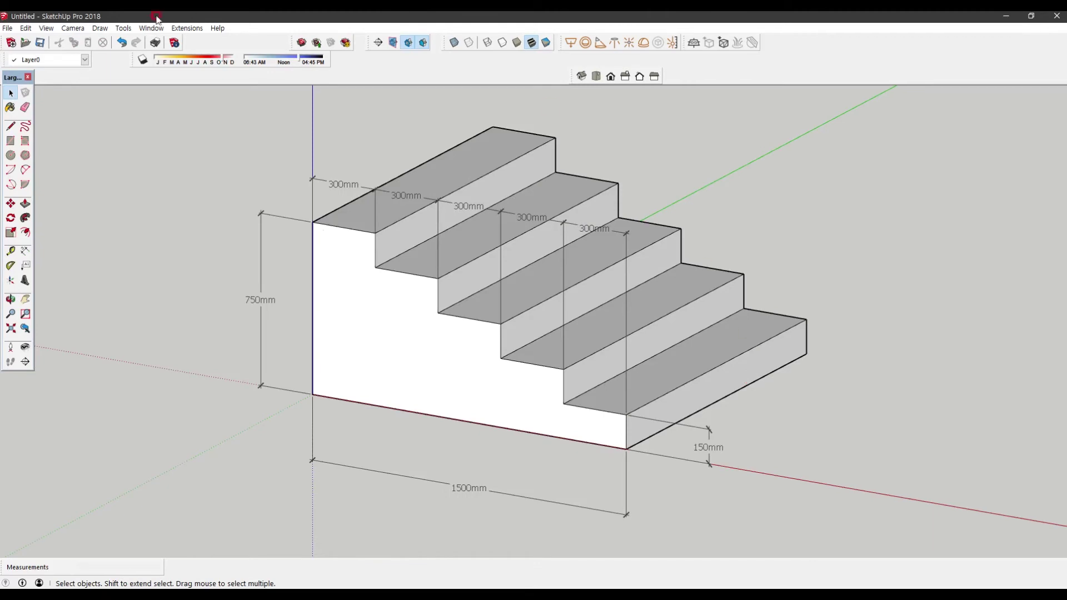
click(7, 28)
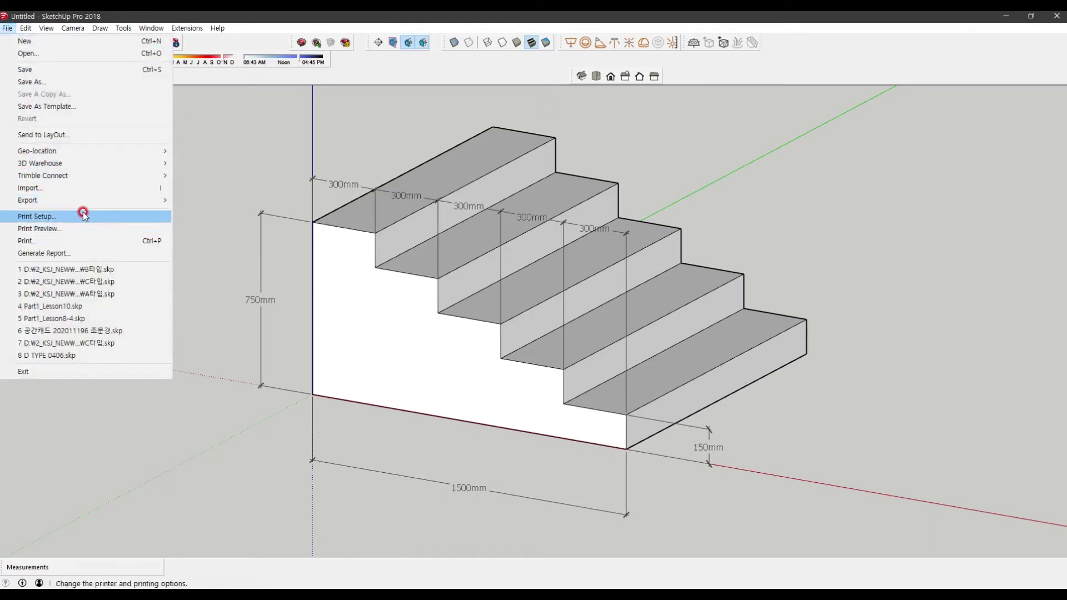
click(278, 220)
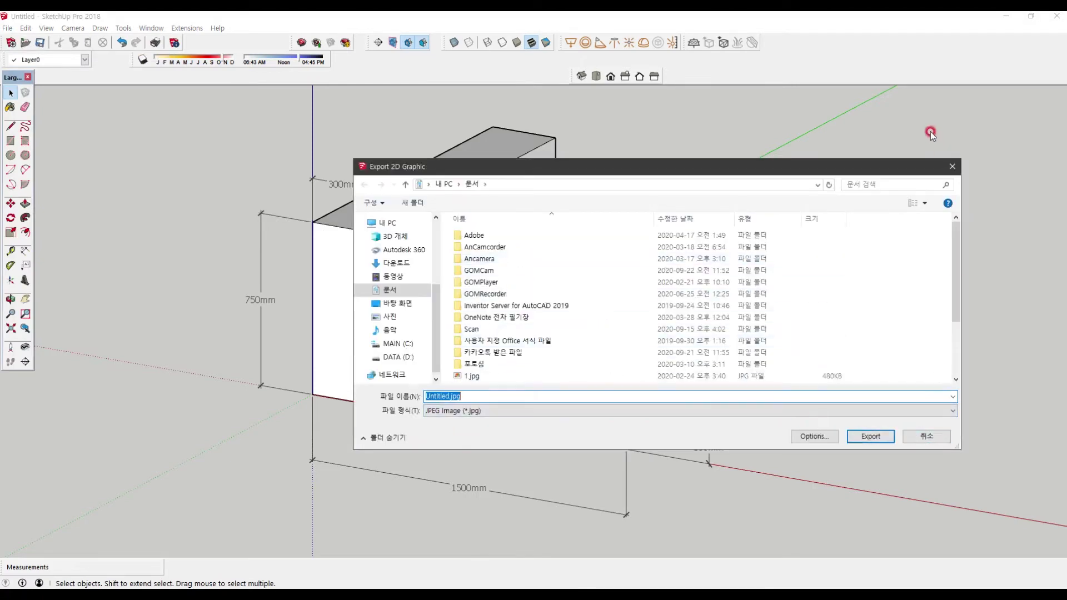
click(952, 167)
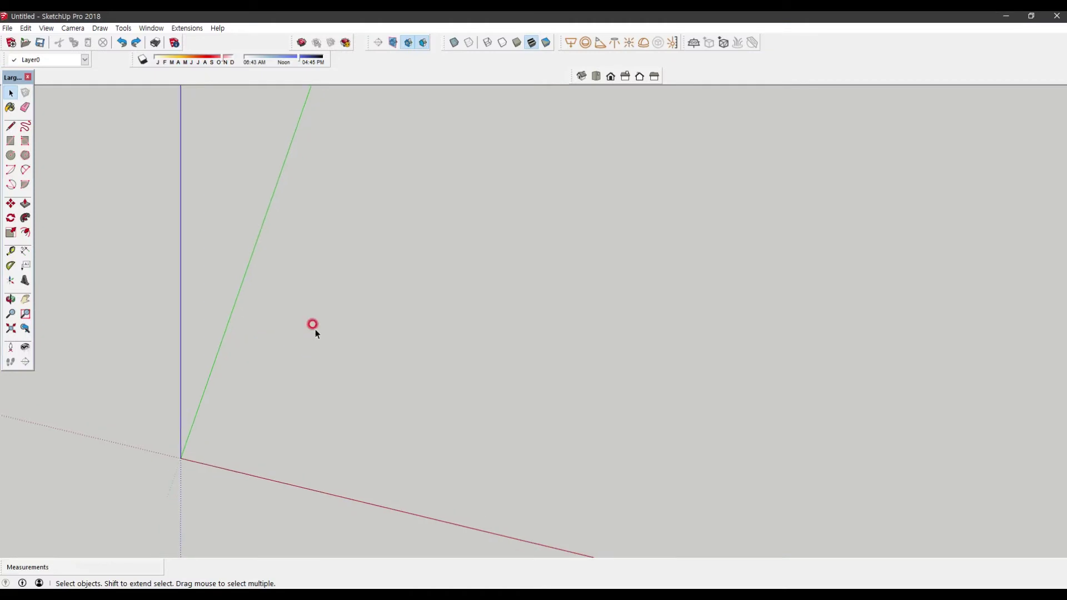
- Draw a short freely angled line from the origin with the Line tool, and undo it
mouse_move(311, 326)
middle_down()
mouse_move(239, 476)
mouse_move(314, 434)
mouse_move(246, 443)
mouse_move(389, 371)
middle_up()
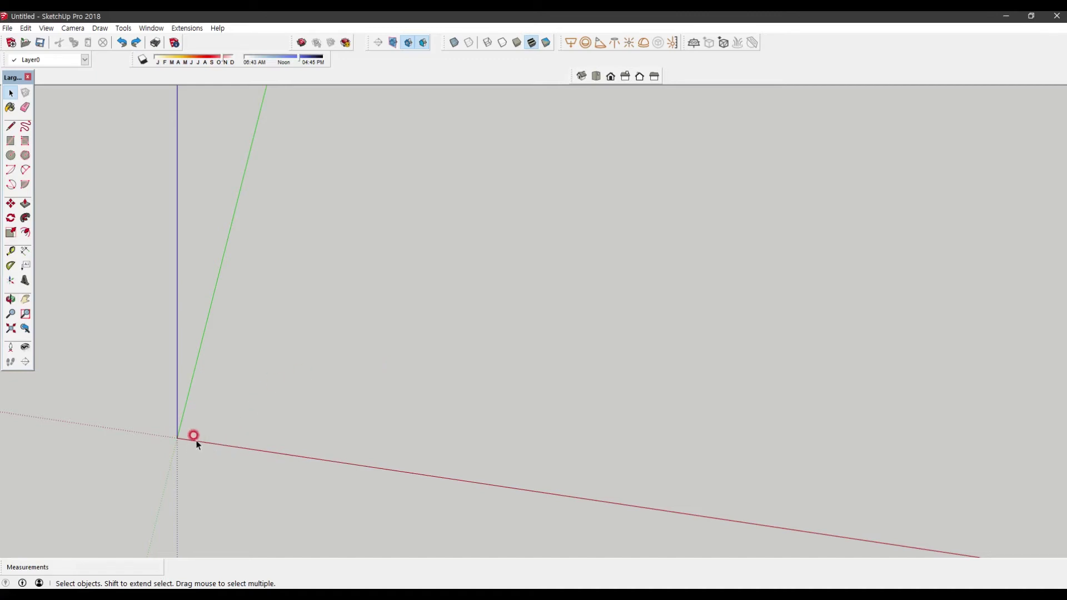
key(l)
click(177, 439)
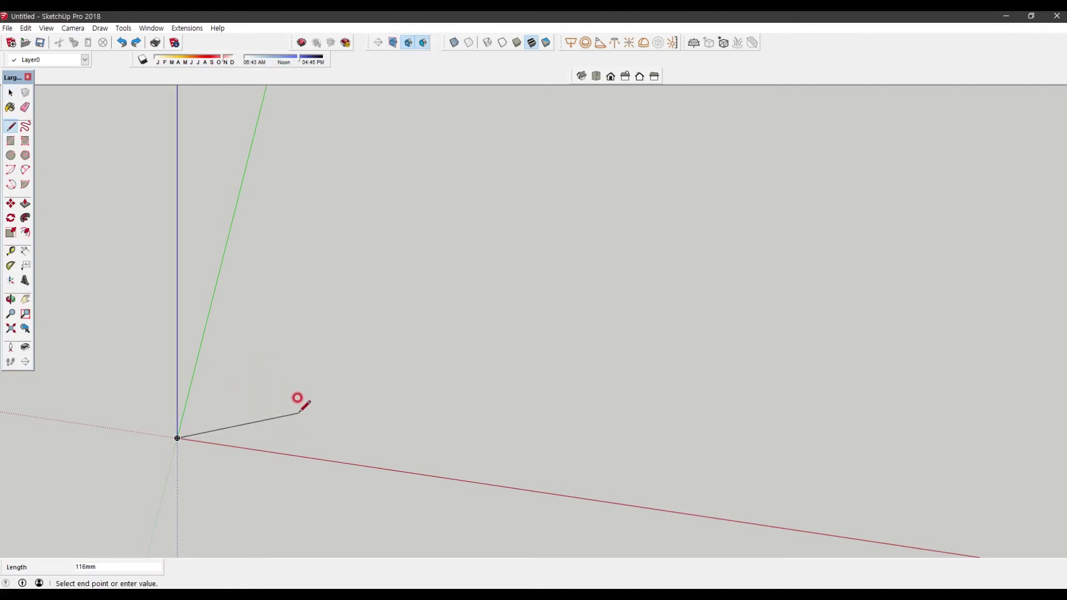
click(320, 415)
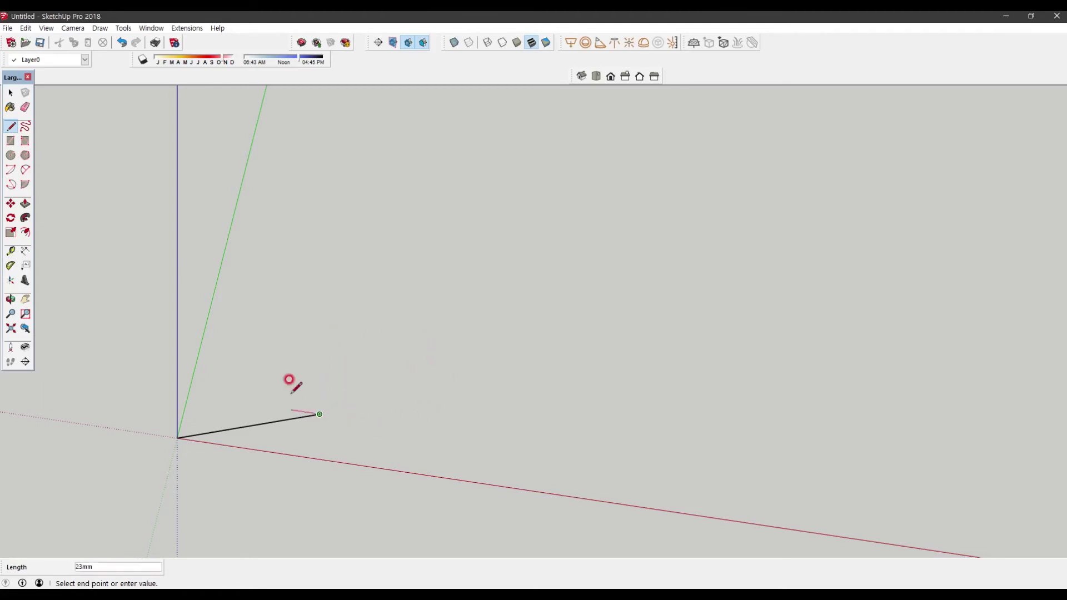
scroll(242, 384, up, 2)
key(ctrl+z)
scroll(241, 372, down, 3)
scroll(173, 332, up, 2)
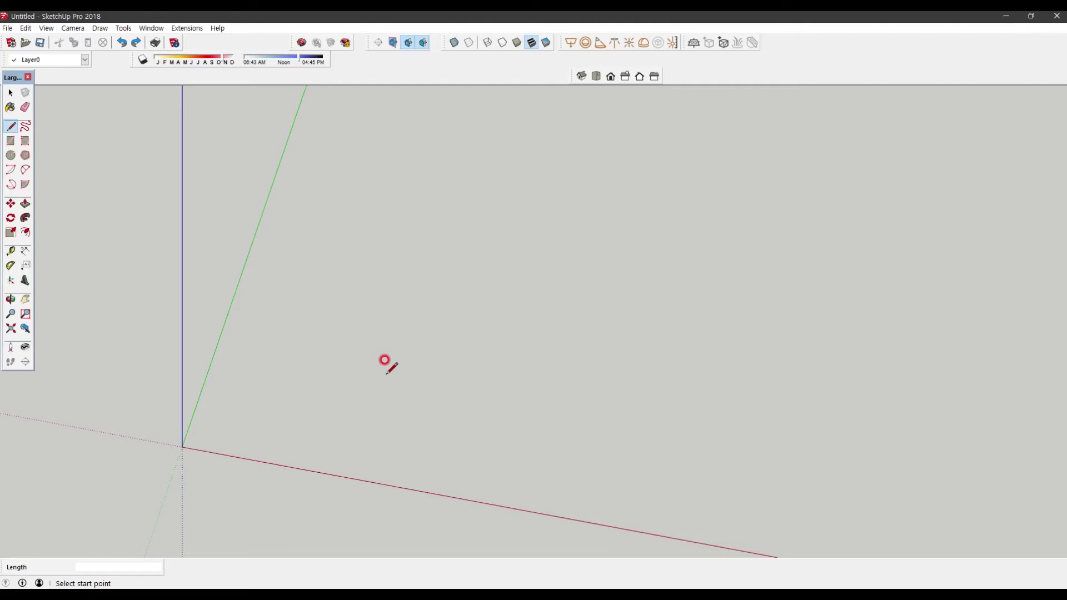
- Draw a line from the origin to the absolute coordinates [1000,1000,1000] and view it in relation to the axes
middle_drag(393, 353, 300, 322)
middle_drag(189, 266, 429, 375)
middle_drag(897, 190, 192, 424)
click(192, 436)
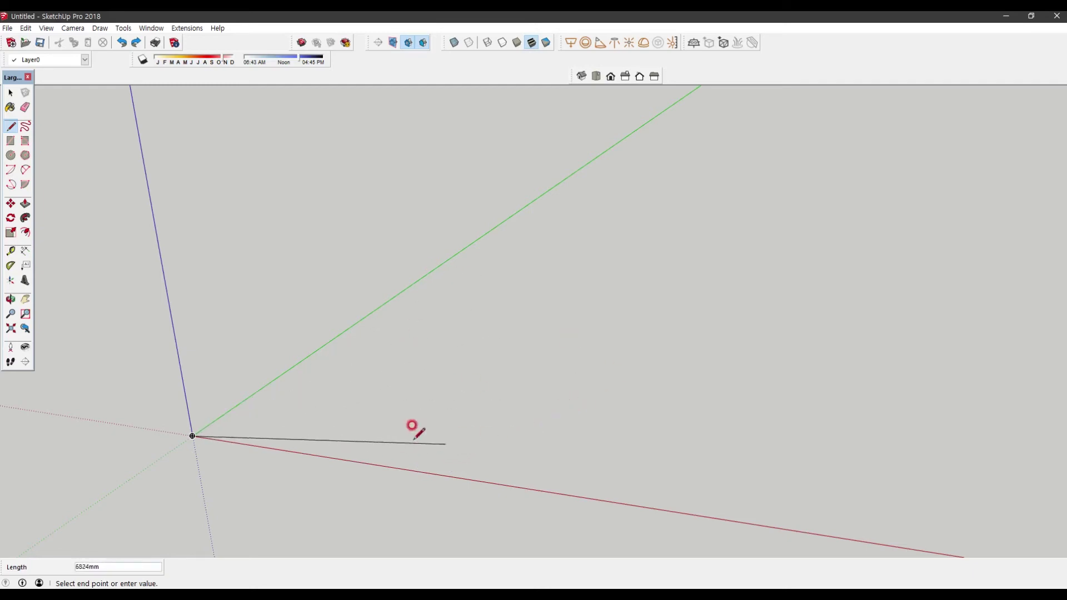
scroll(210, 429, up, 1)
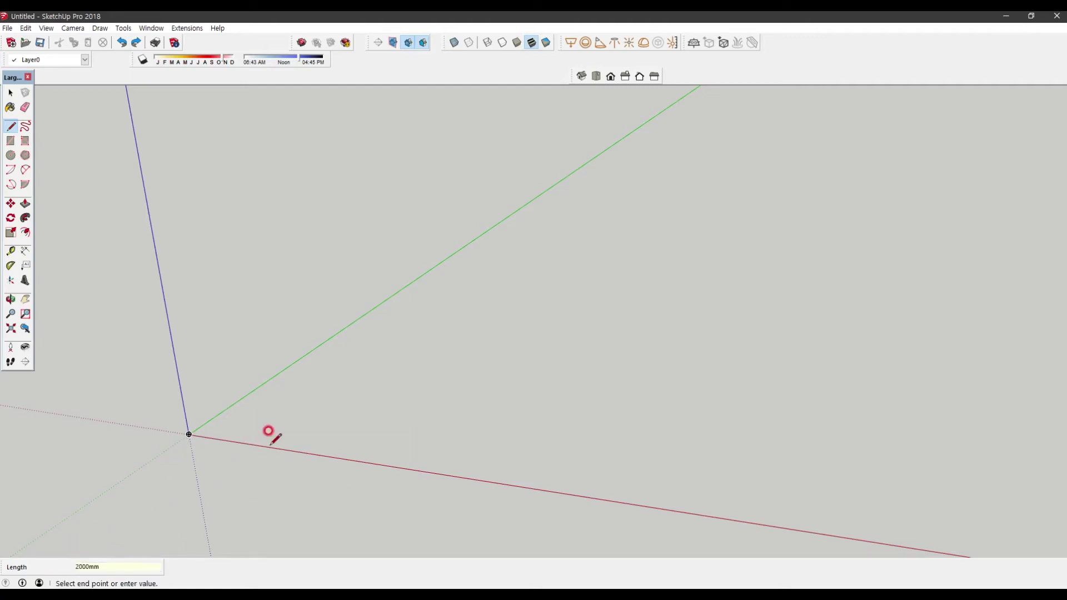
text(0)
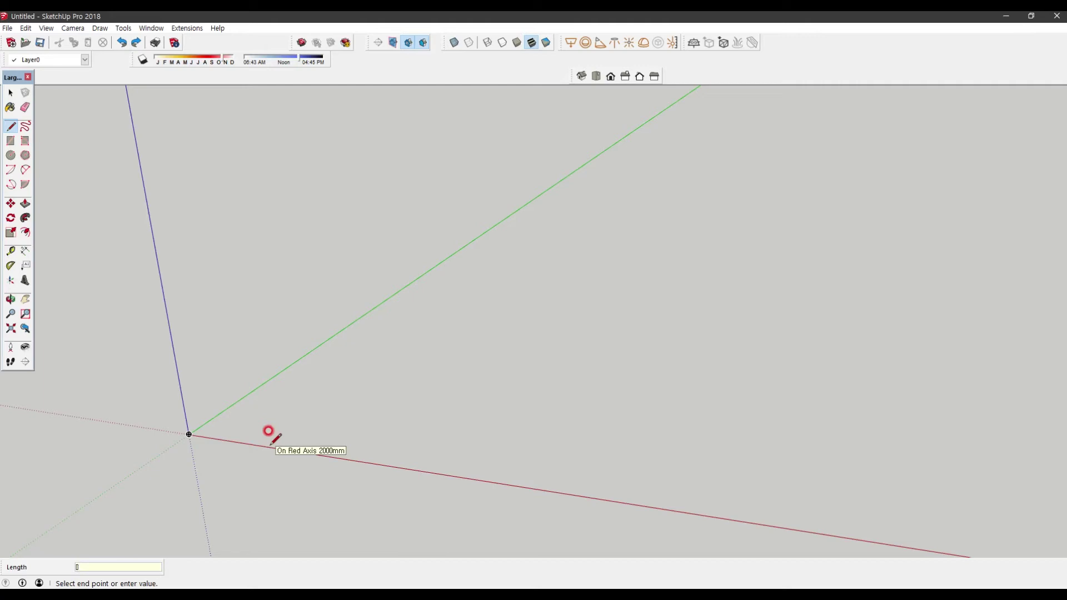
text(00)
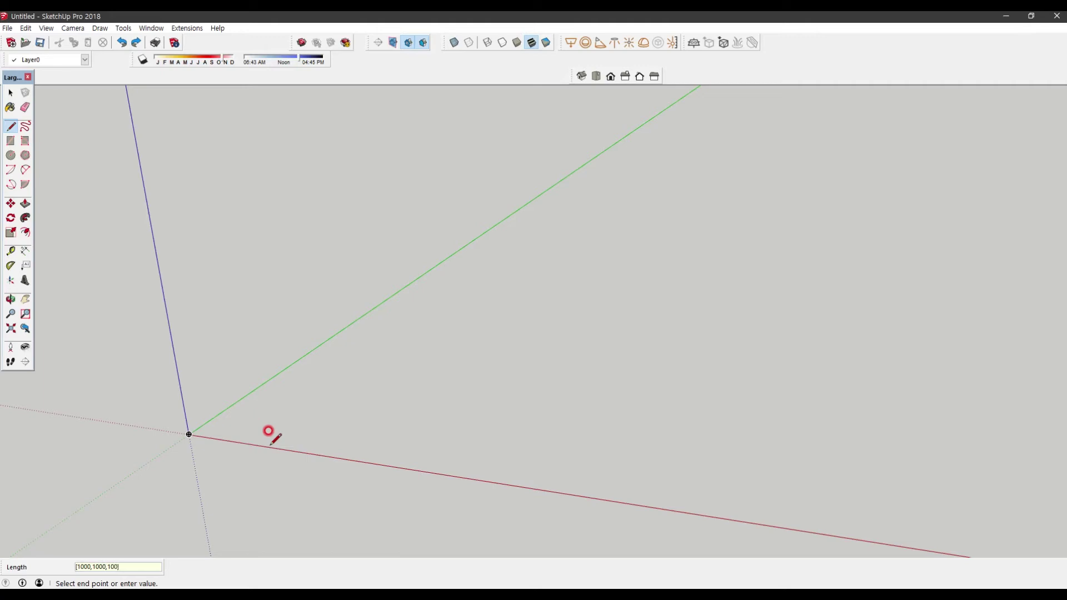
key(Return)
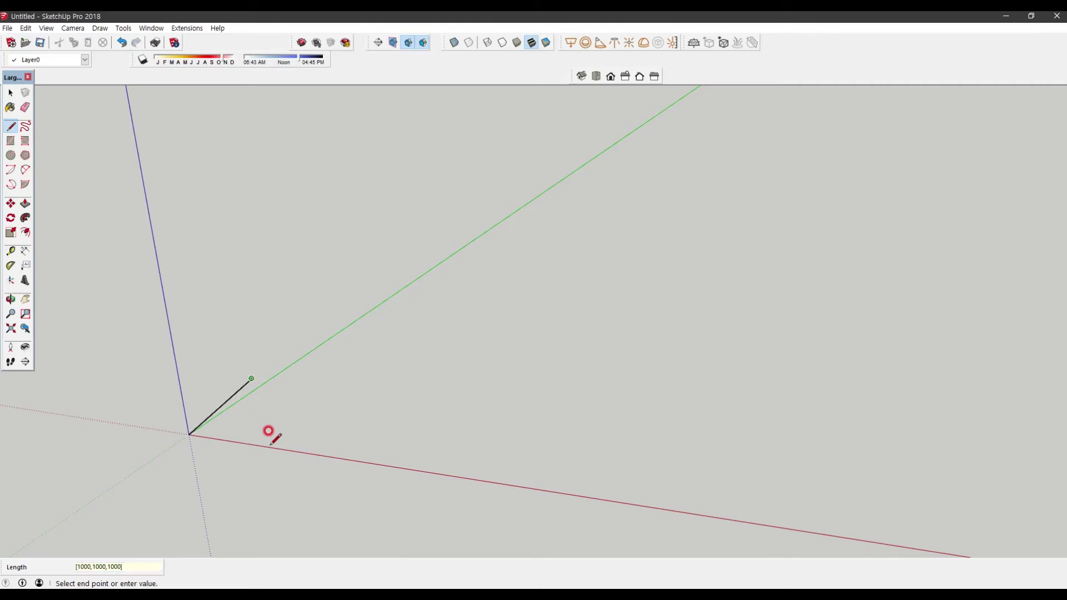
middle_drag(268, 431, 357, 503)
key(space)
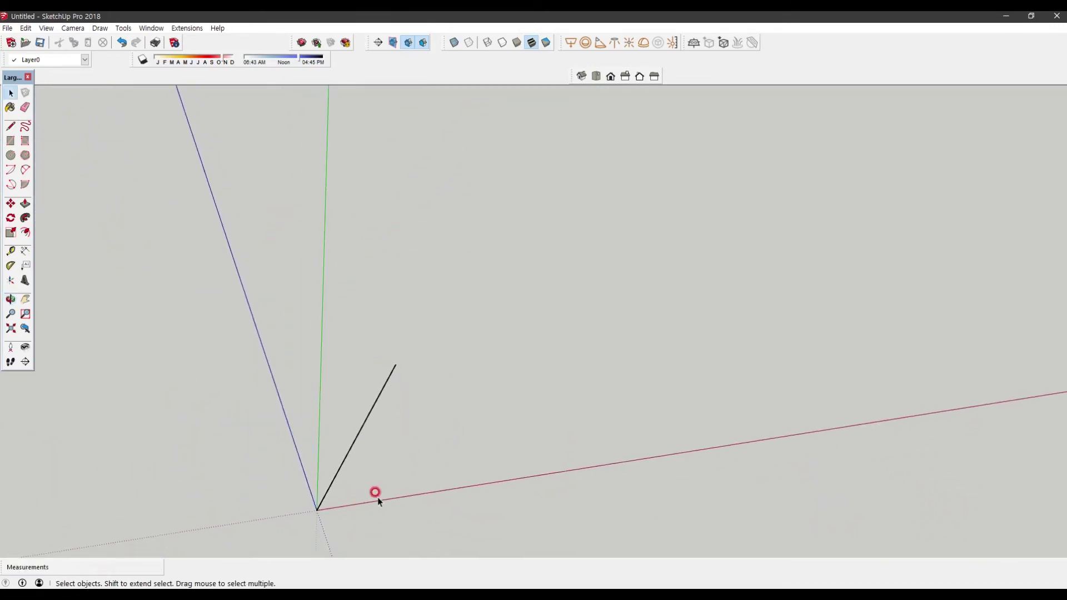
middle_drag(434, 407, 374, 274)
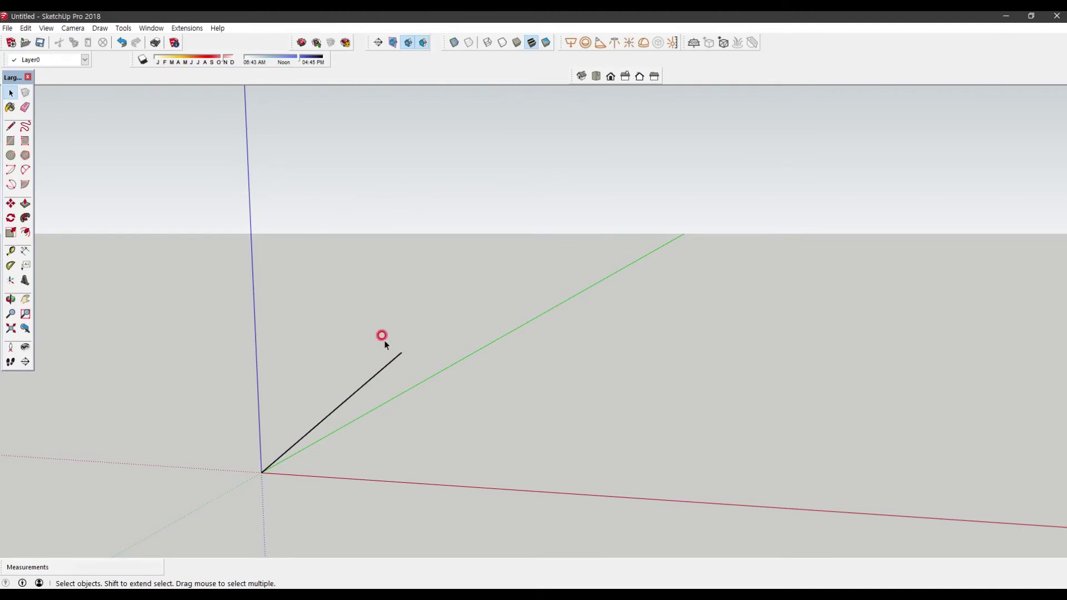
- Draw a second line from the first line's free end to the absolute coordinates [2000,1000,1000]
middle_drag(398, 348, 436, 269)
key(l)
click(431, 337)
middle_drag(603, 325, 610, 357)
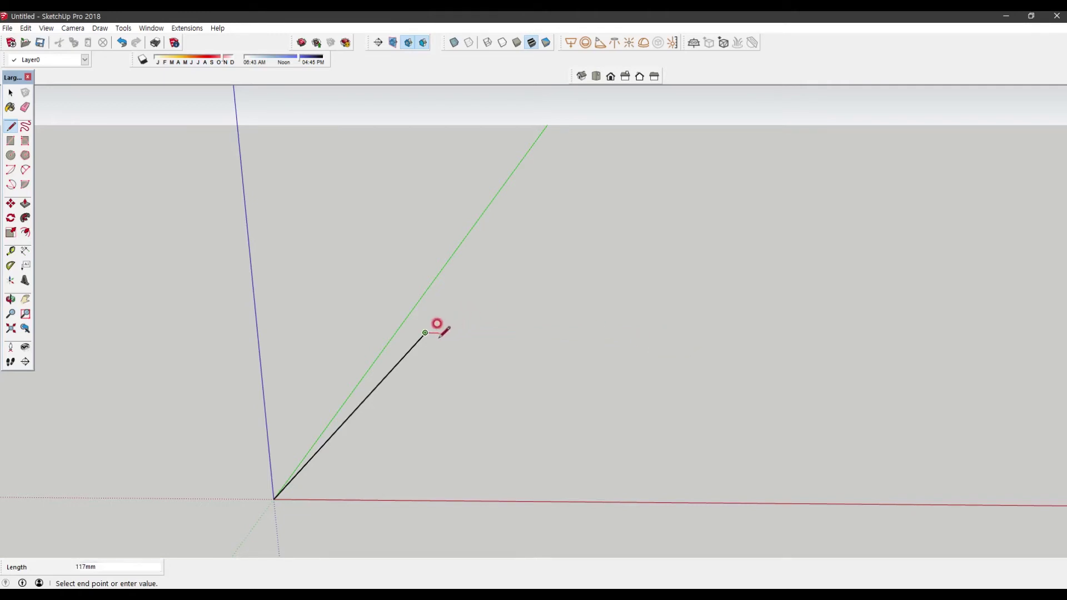
middle_drag(527, 333, 560, 321)
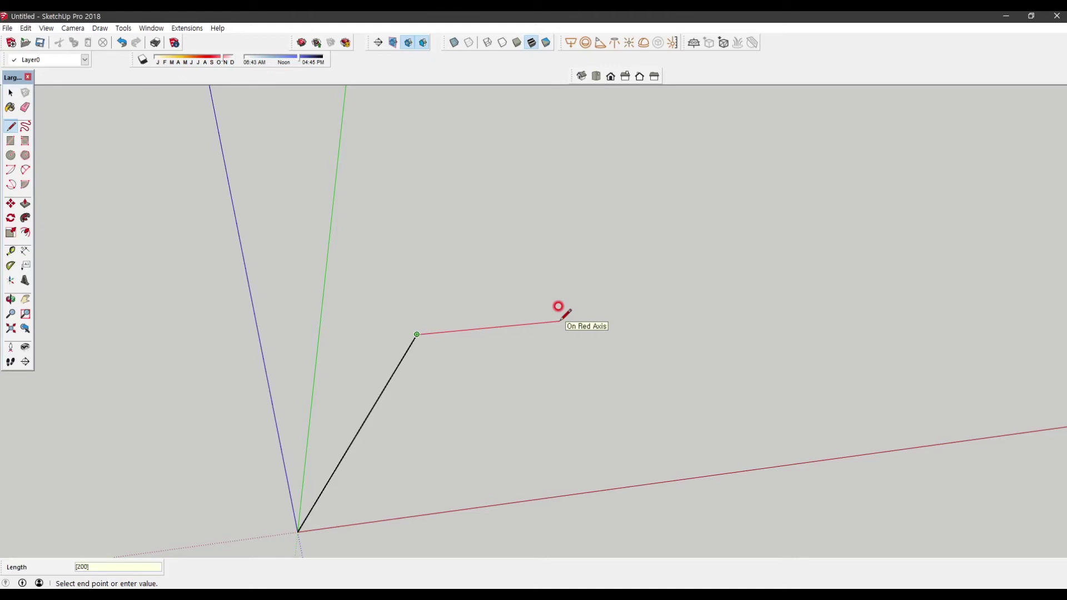
text(,1000,1000)
key(Return)
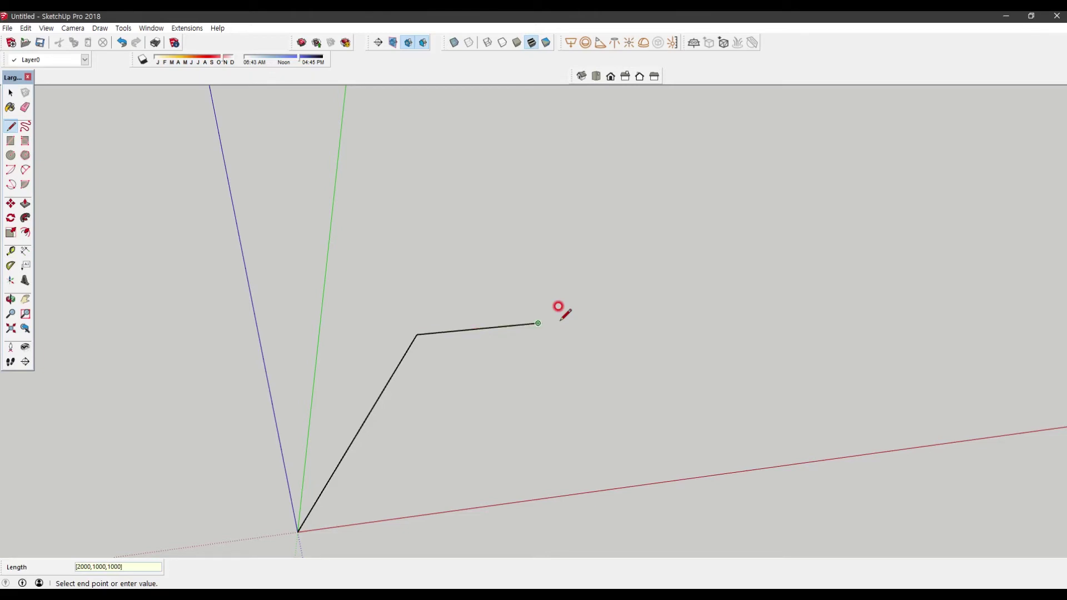
- Examine the two connected lines from several angles to compare their endpoints with the red, green and blue axes
middle_drag(558, 307, 189, 355)
middle_drag(562, 317, 624, 312)
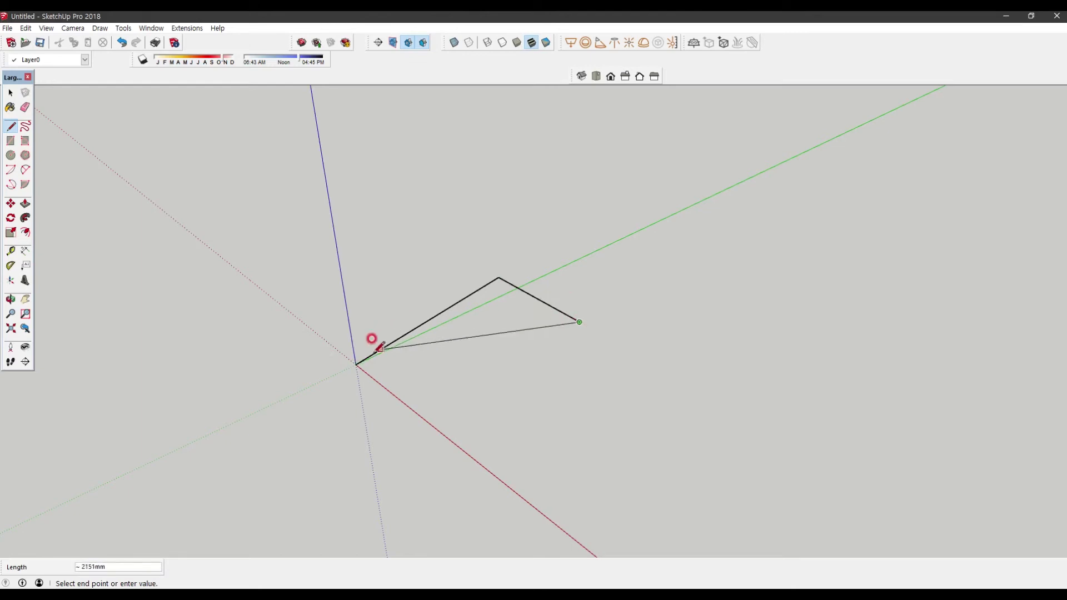
middle_drag(452, 429, 256, 448)
middle_drag(556, 374, 653, 275)
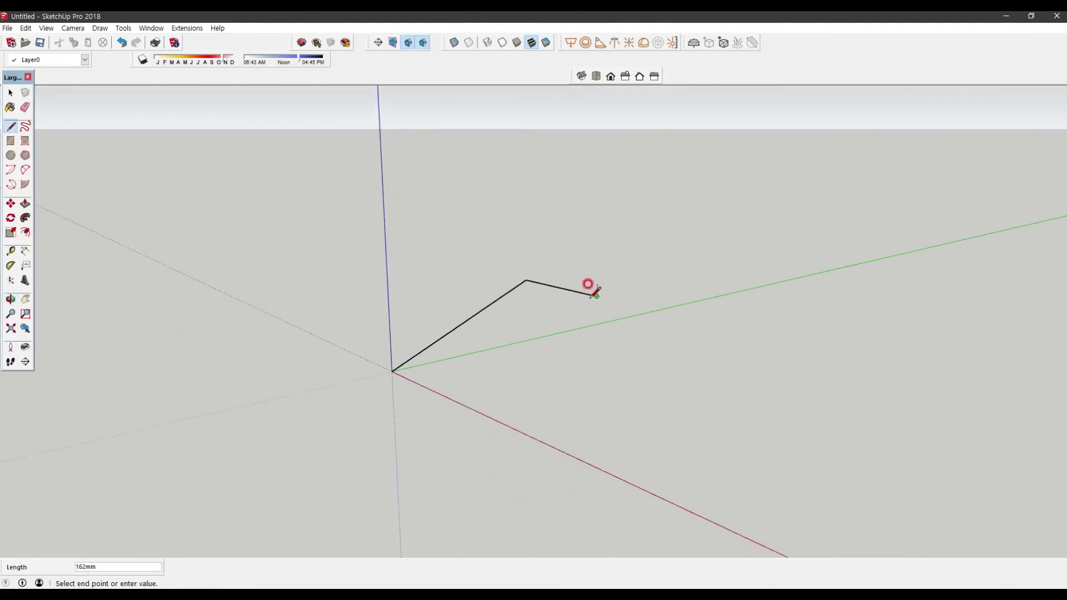
mouse_move(583, 286)
middle_down()
mouse_move(734, 322)
mouse_move(681, 299)
middle_up()
mouse_move(618, 279)
middle_down()
mouse_move(627, 305)
mouse_move(910, 374)
mouse_move(533, 379)
mouse_move(382, 354)
mouse_move(691, 410)
mouse_move(724, 339)
middle_up()
scroll(594, 248, up, 2)
scroll(611, 278, down, 1)
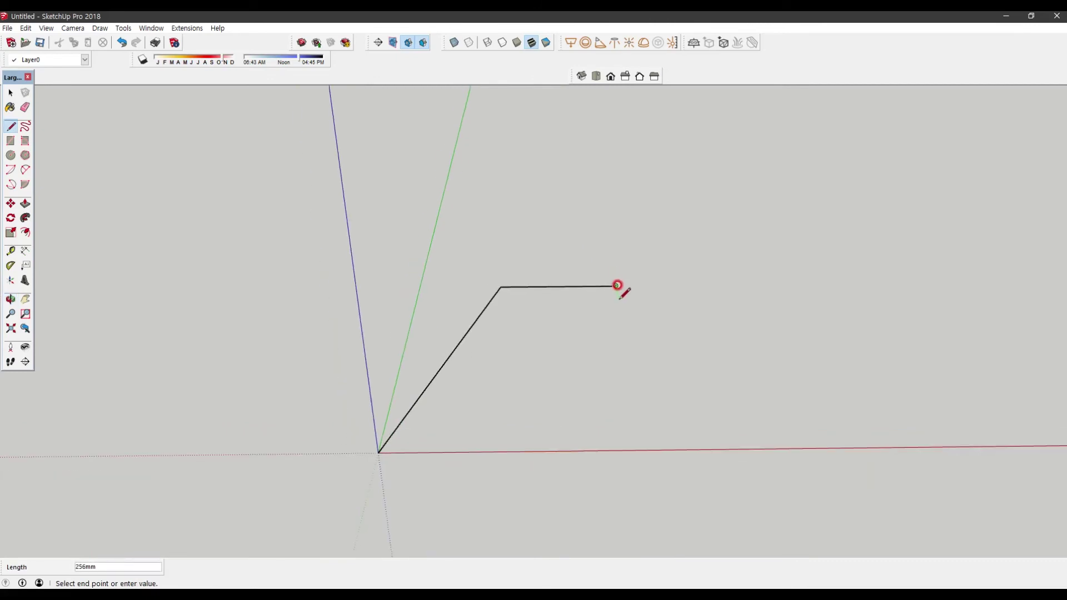
scroll(617, 251, up, 1)
scroll(635, 359, down, 1)
middle_drag(635, 359, 639, 305)
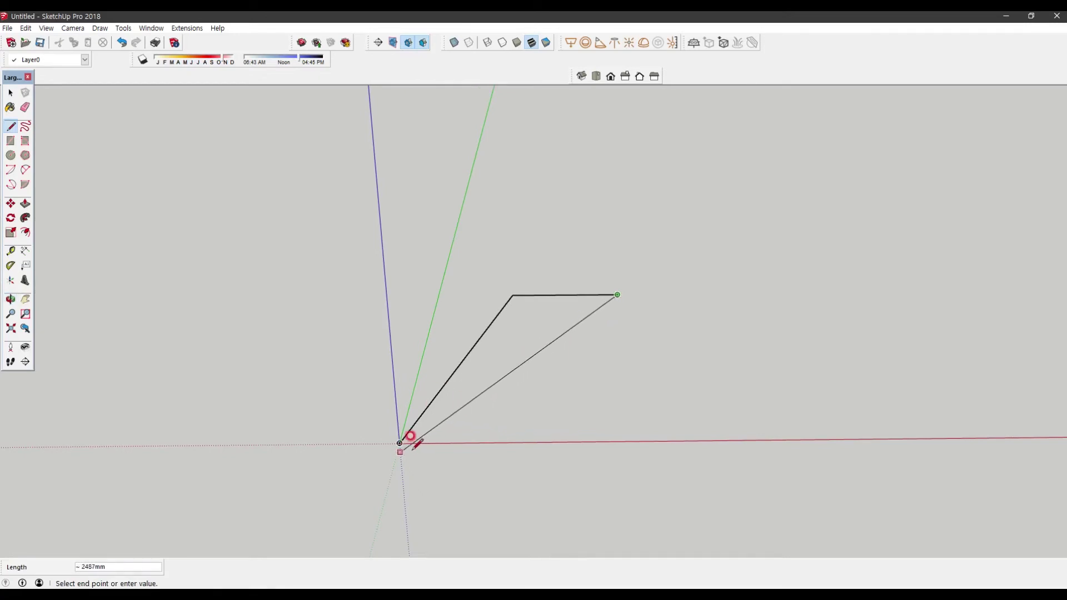
- Draw a third line from the free end of the chain to the absolute coordinates [3000,3000,]
middle_drag(405, 429, 626, 223)
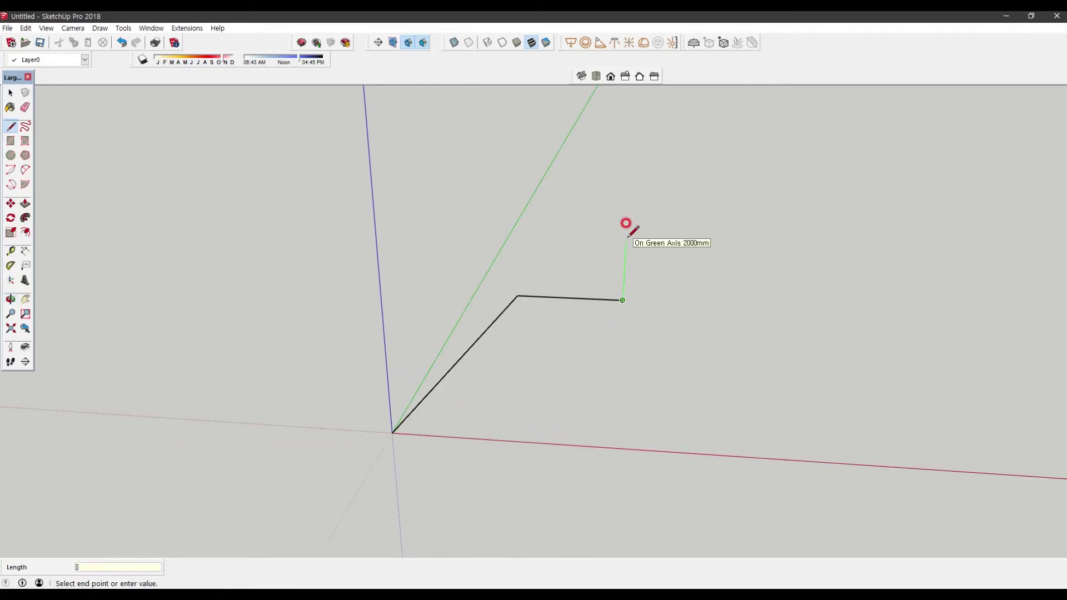
text(3000,3000,])
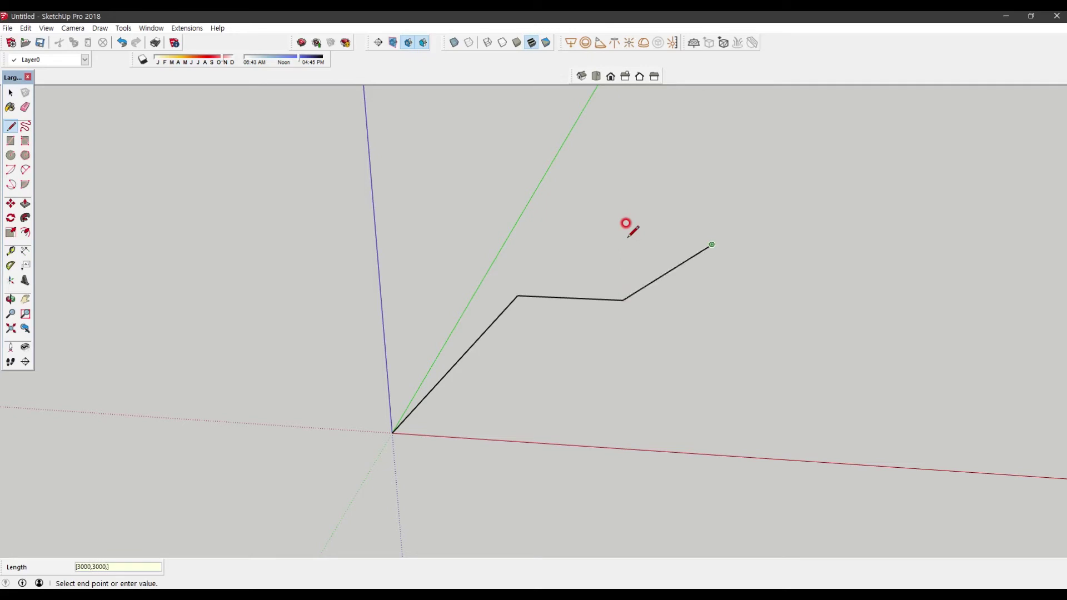
middle_drag(626, 223, 678, 275)
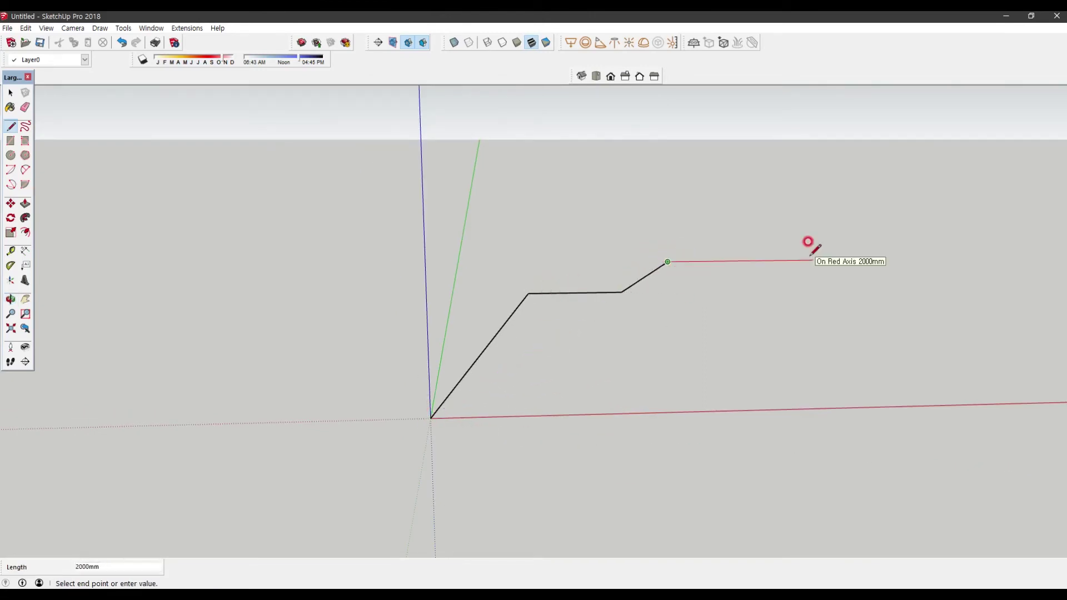
- Clear the existing lines, draw one from the origin with relative coordinates <1000,1000,0>, and view it against the axes
middle_drag(693, 374, 796, 215)
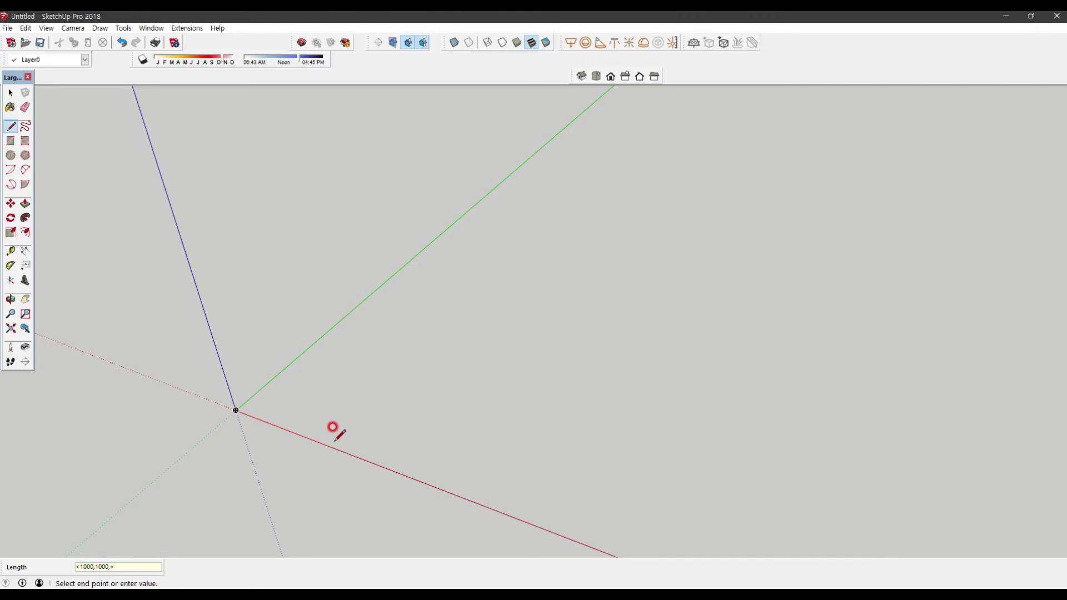
key(Return)
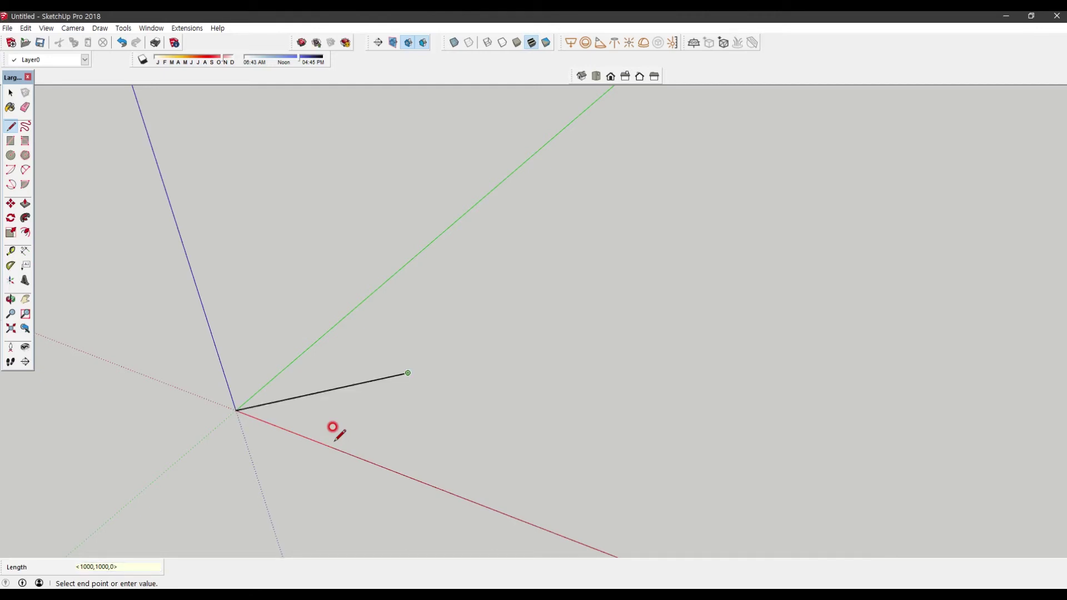
middle_drag(334, 425, 432, 495)
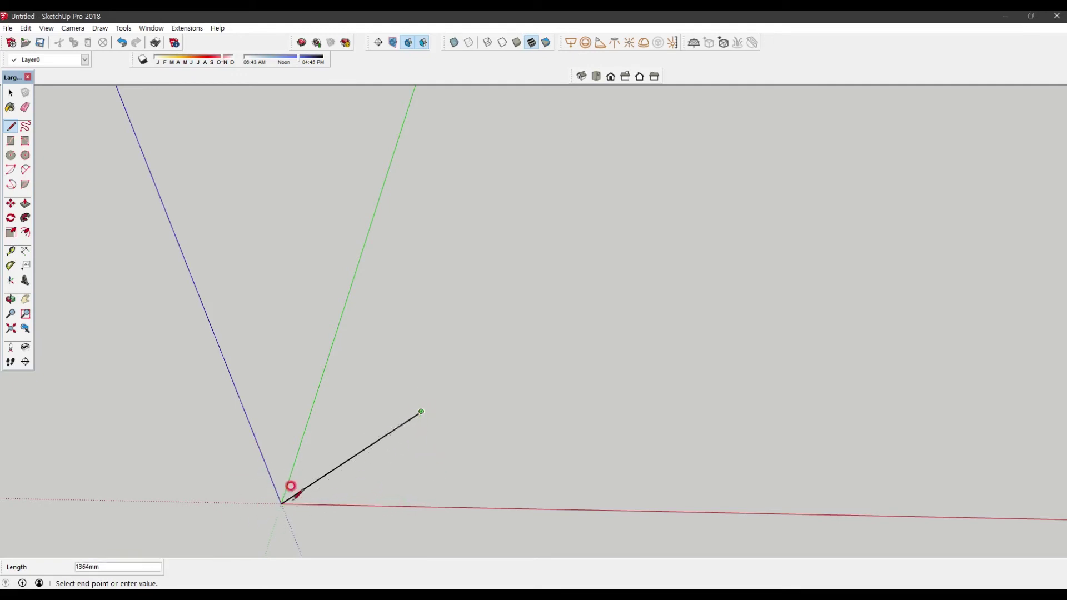
middle_drag(435, 496, 348, 511)
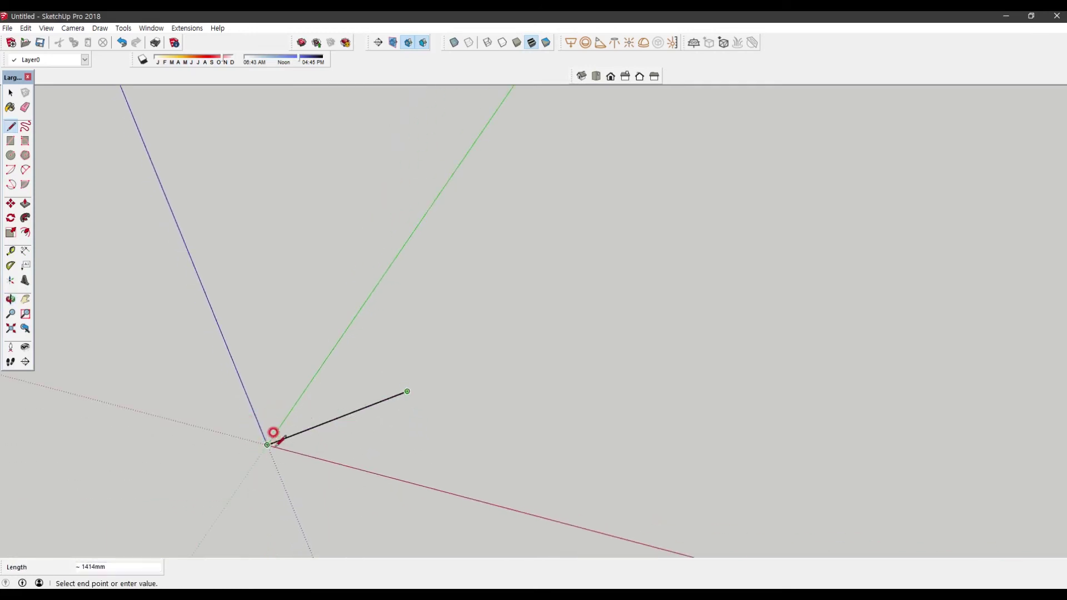
scroll(273, 440, up, 1)
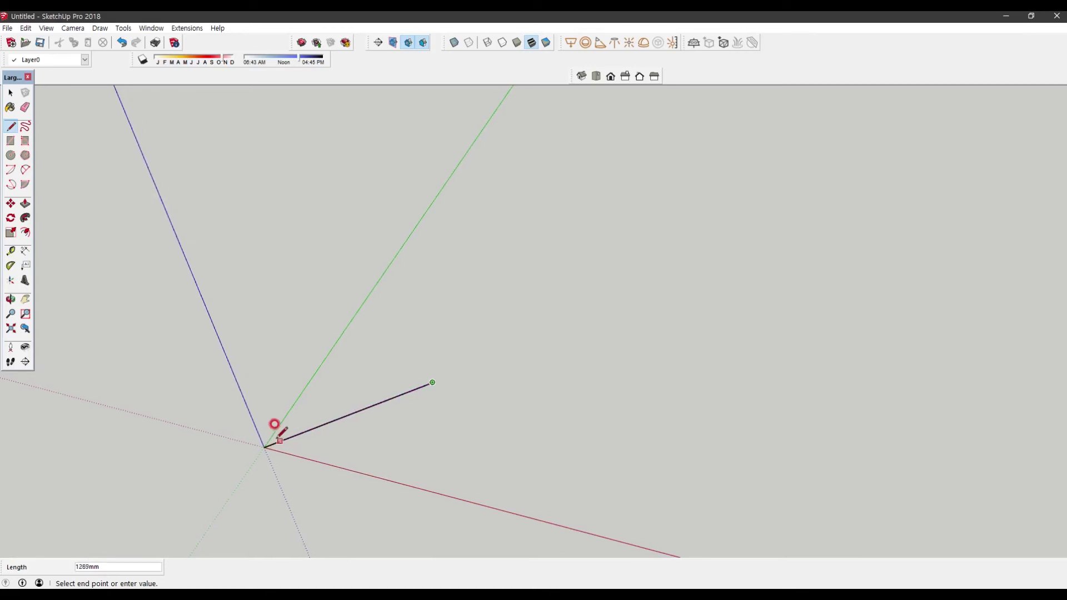
- Draw a second line from the first line's free end using the relative coordinates <1000,1000,>
middle_drag(358, 409, 281, 472)
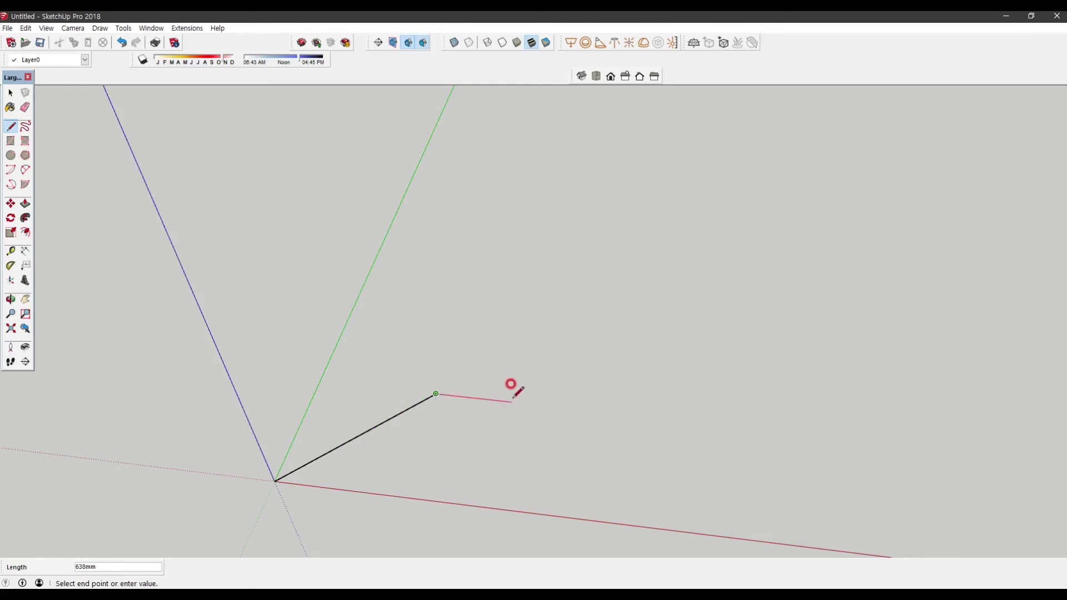
middle_drag(579, 403, 623, 350)
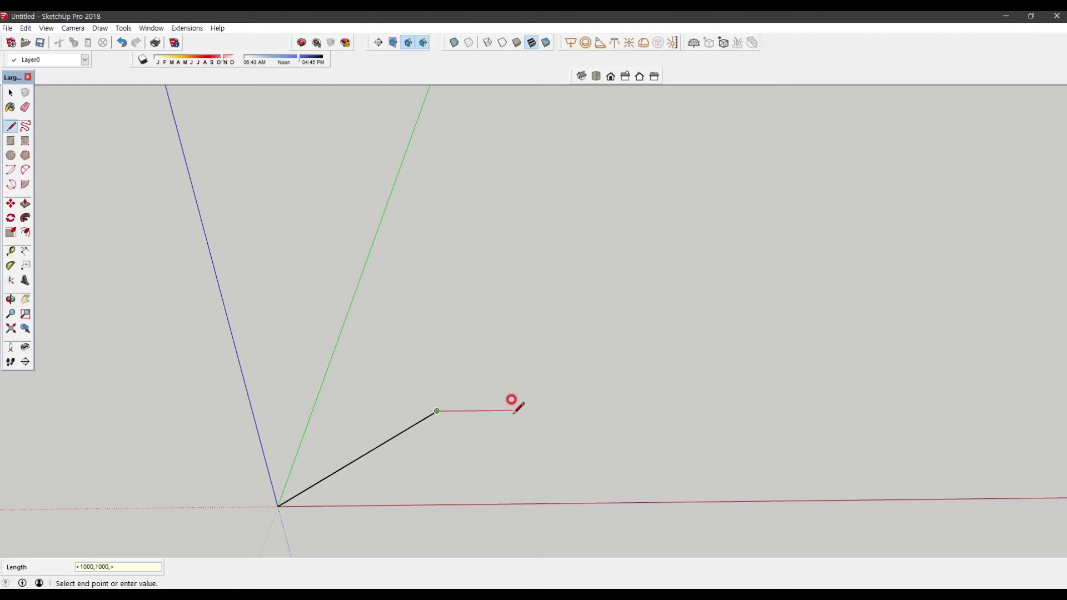
key(Return)
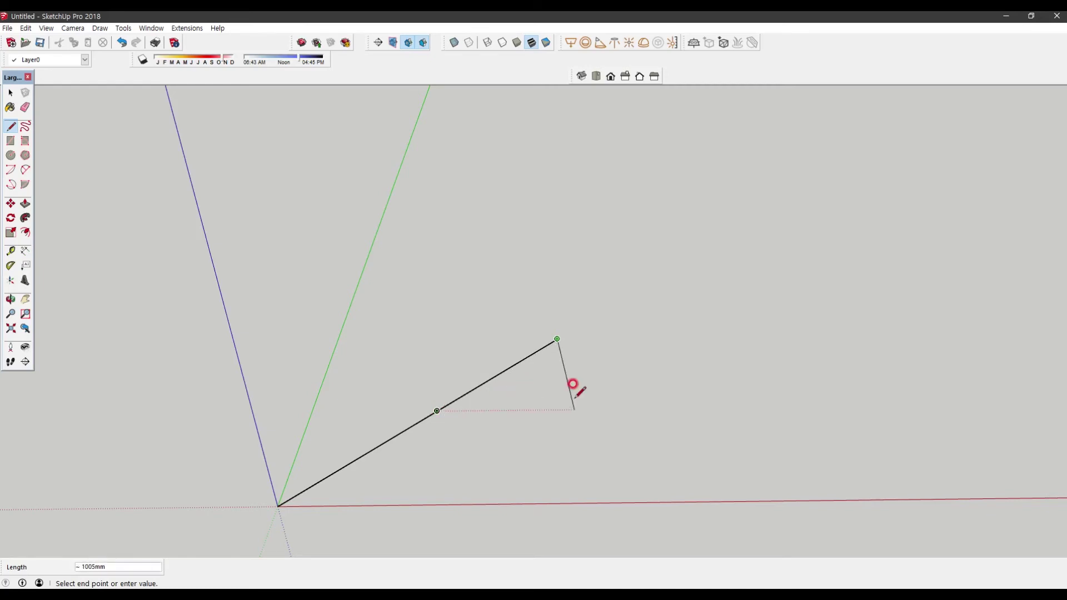
middle_drag(555, 326, 560, 372)
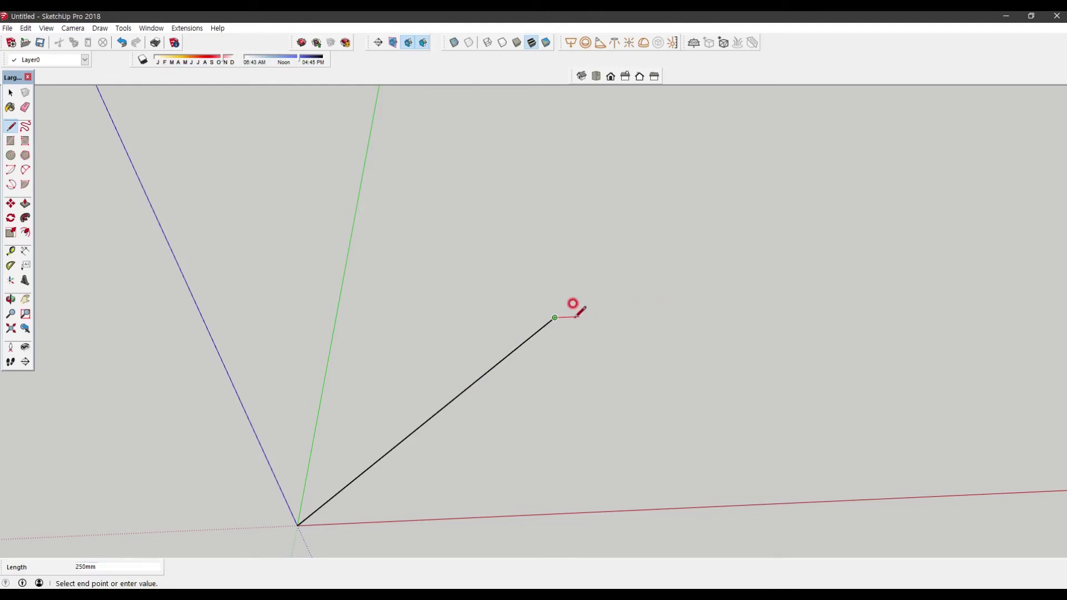
- Extend the chain from its free end with a line parallel to the red axis and another parallel to the green axis
click(666, 313)
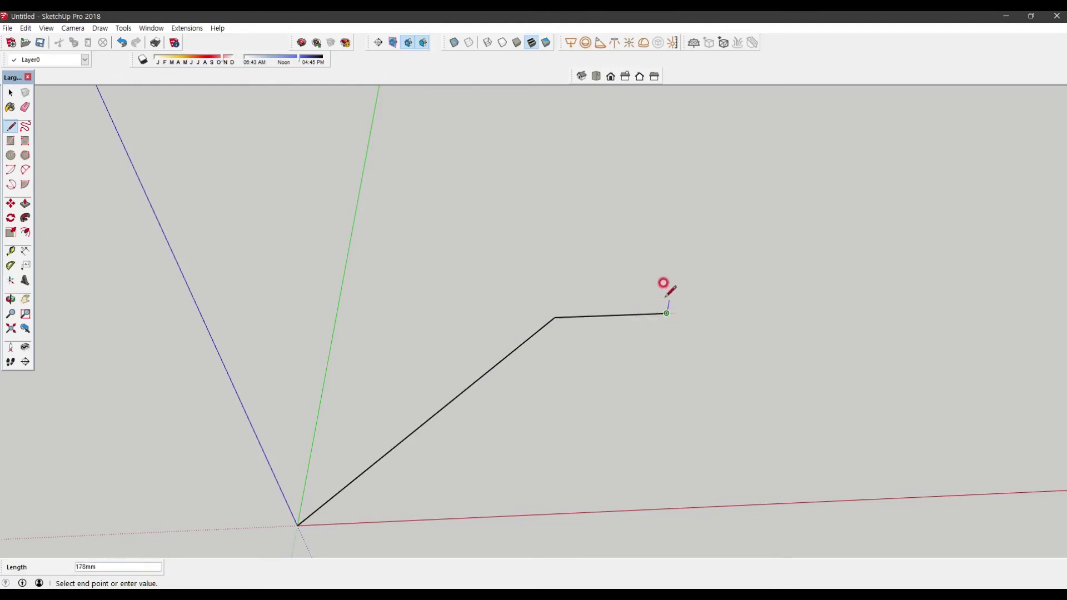
middle_drag(684, 317, 667, 436)
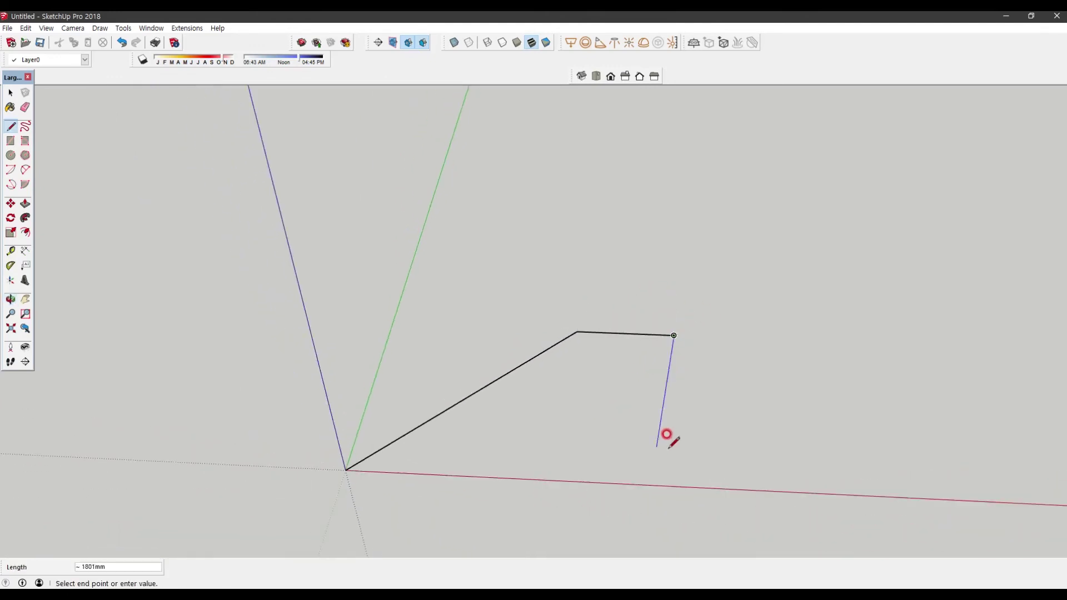
middle_drag(588, 438, 686, 330)
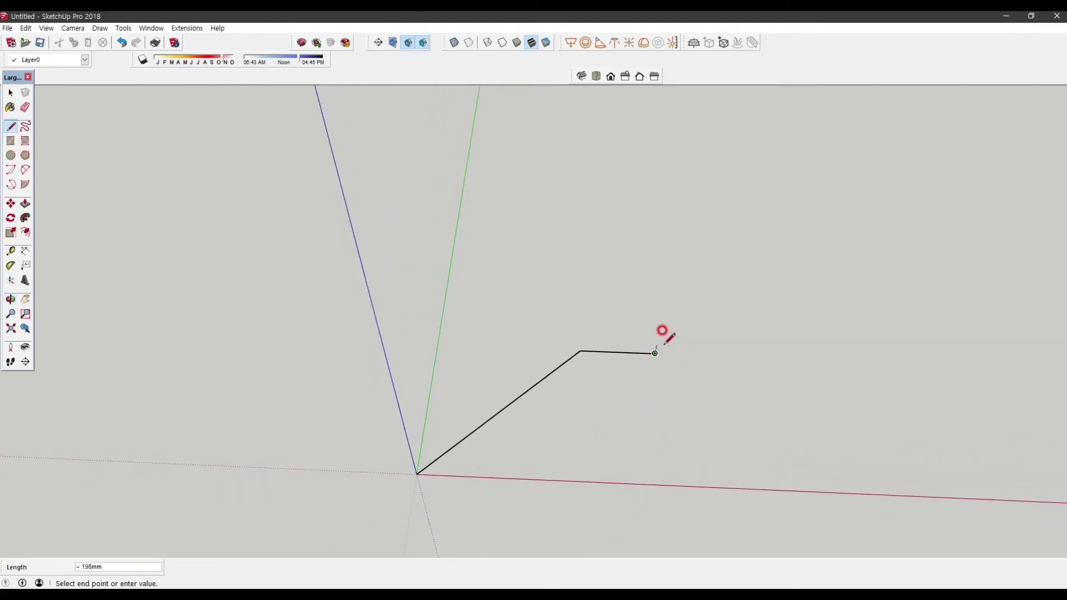
scroll(670, 334, up, 2)
middle_drag(662, 298, 654, 296)
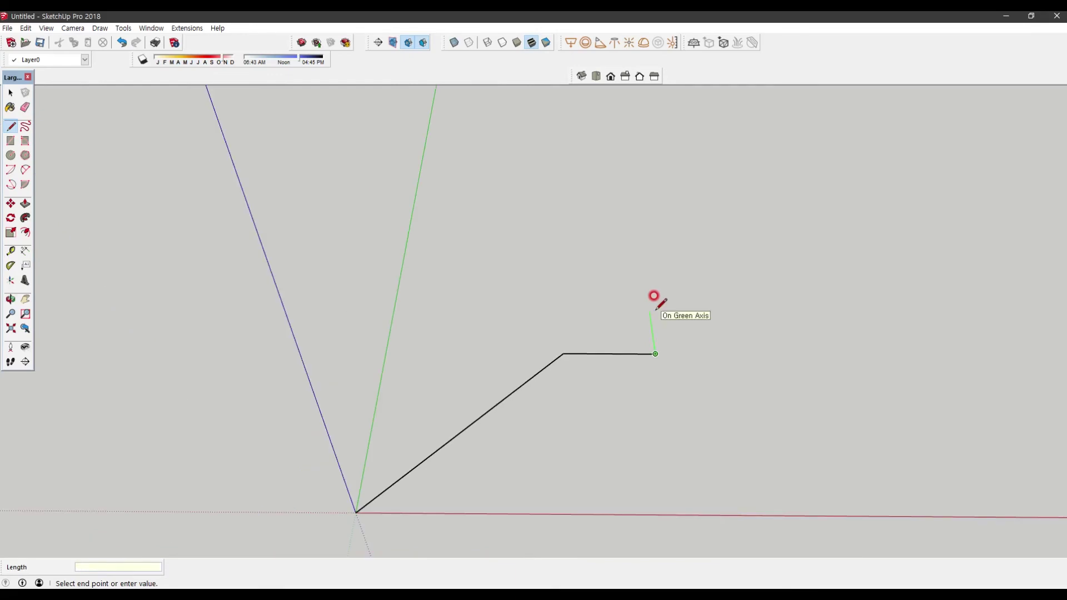
text(,)
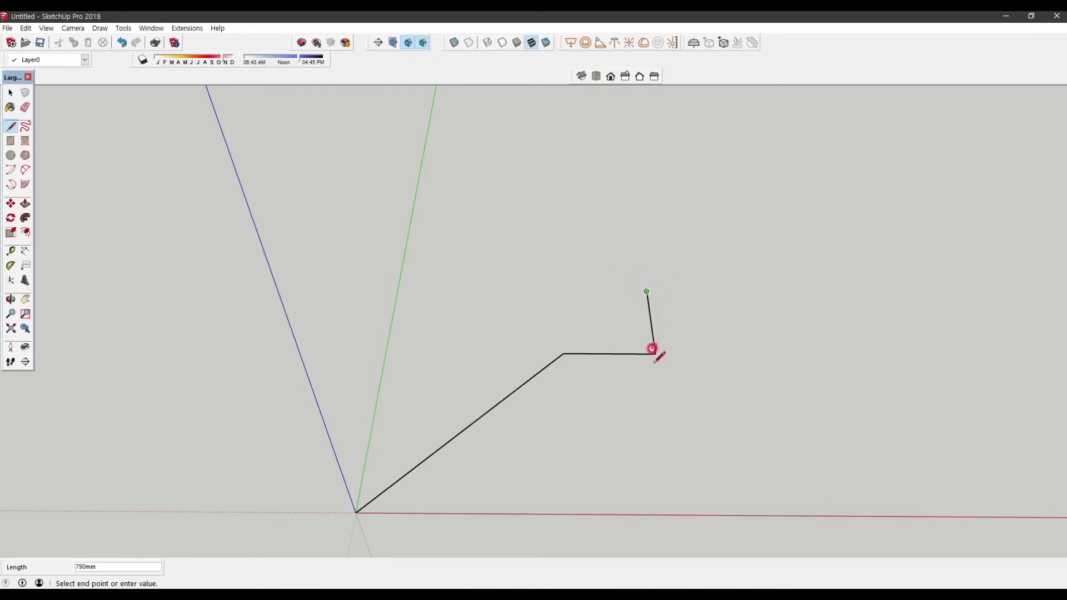
- Add a segment with relative coordinates <2000,> and a diagonal one with <1000,1000,> to the chain's free end
mouse_move(850, 341)
middle_down()
mouse_move(872, 281)
mouse_move(743, 274)
mouse_move(307, 343)
mouse_move(668, 363)
middle_up()
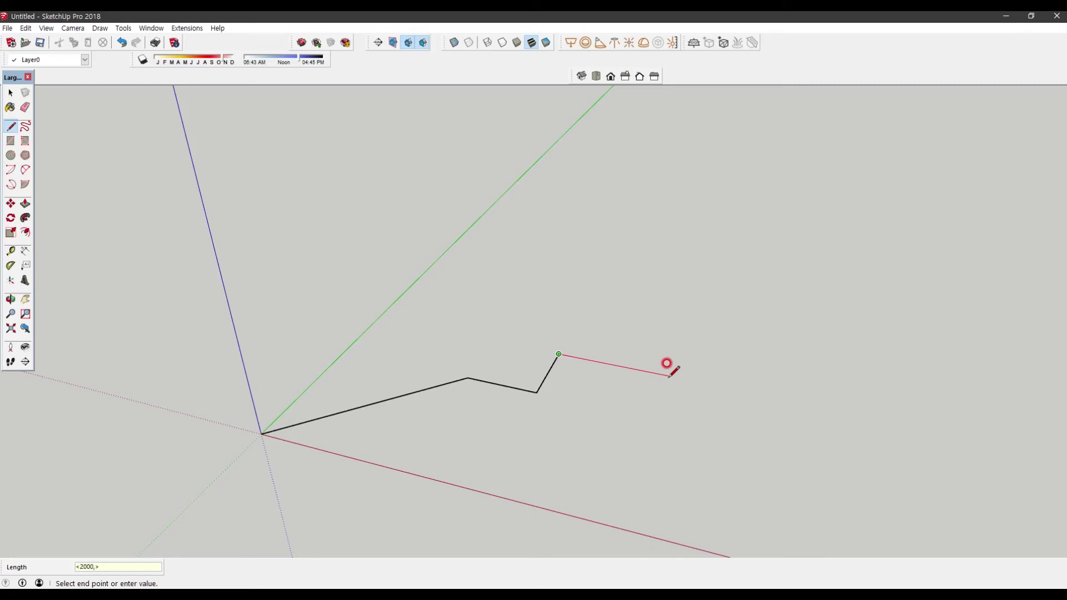
key(Return)
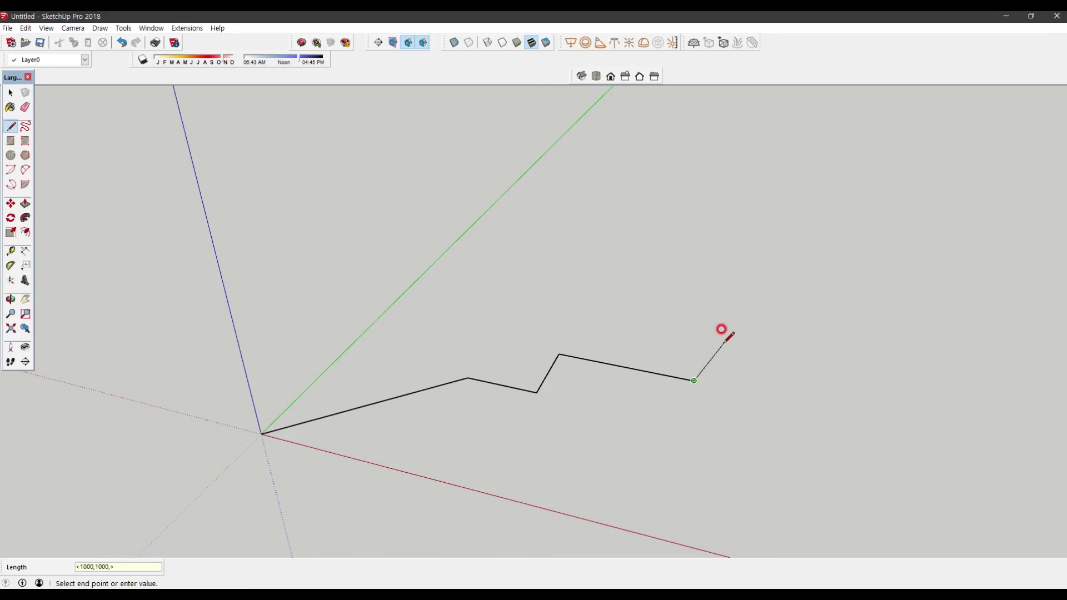
key(Return)
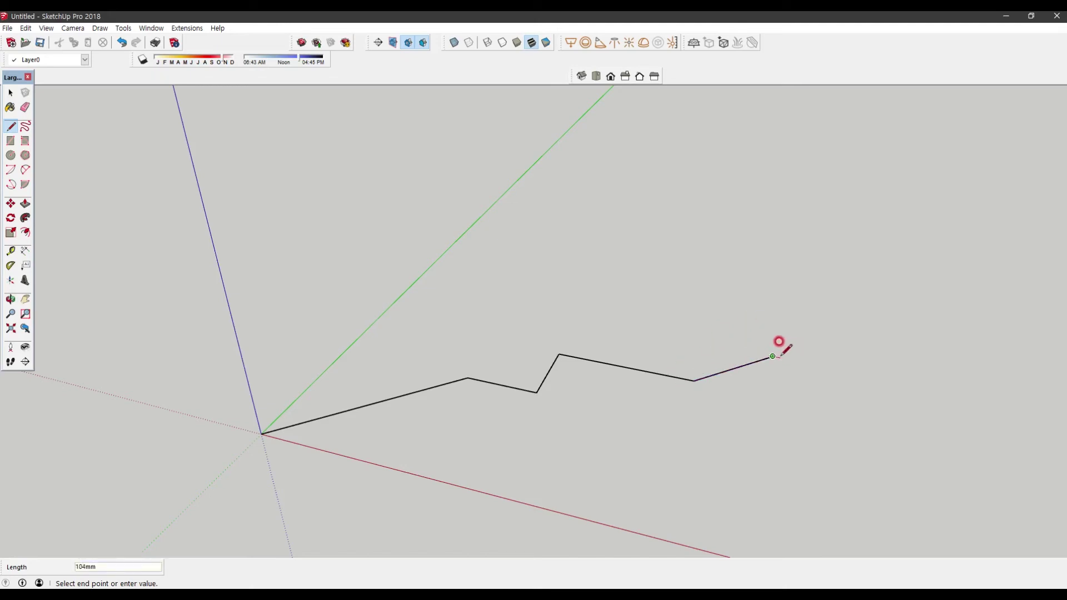
- Draw the following segment parallel to the red axis with the relative coordinates <3000,0,0>
middle_drag(867, 362, 595, 439)
middle_drag(755, 286, 708, 261)
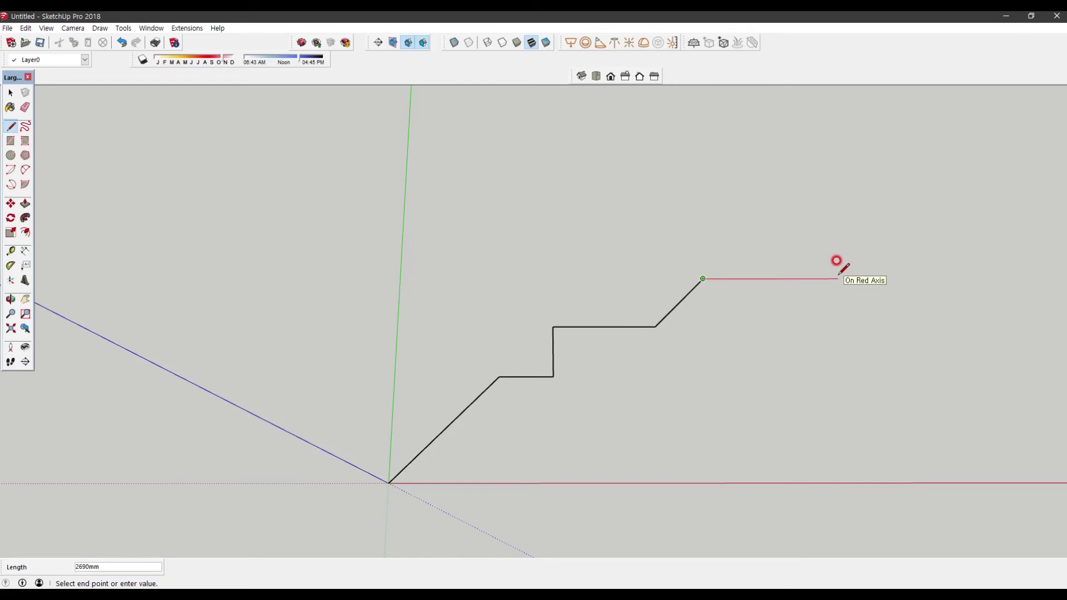
text(<>)
text(000,0,0>)
key(Return)
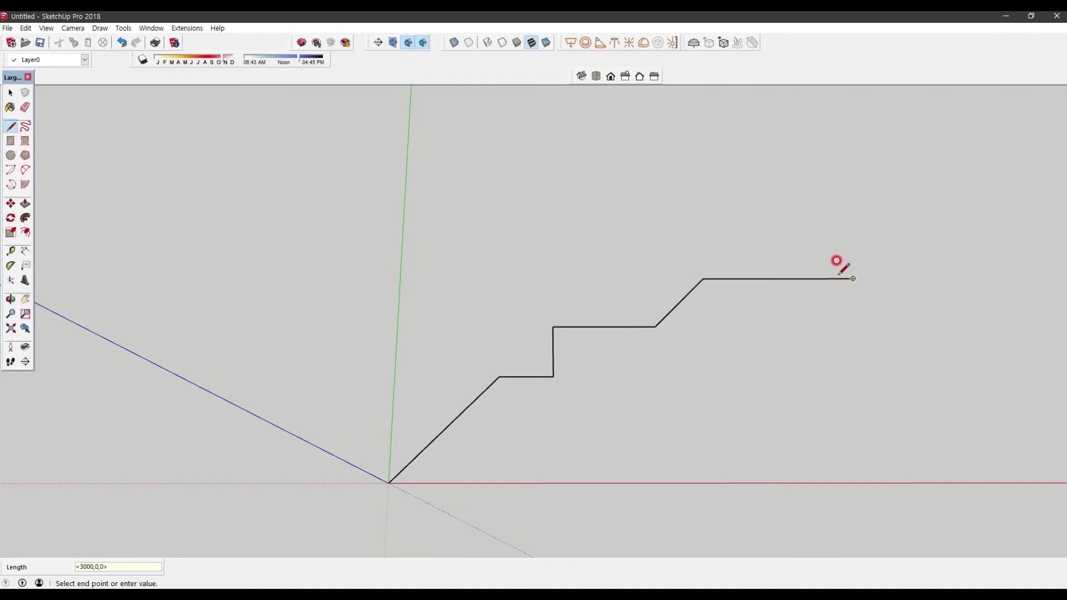
- Add a segment with relative coordinates <0,-1000,0>, followed by one running back parallel to the red axis in the negative direction
middle_drag(836, 262, 846, 186)
middle_drag(860, 307, 853, 291)
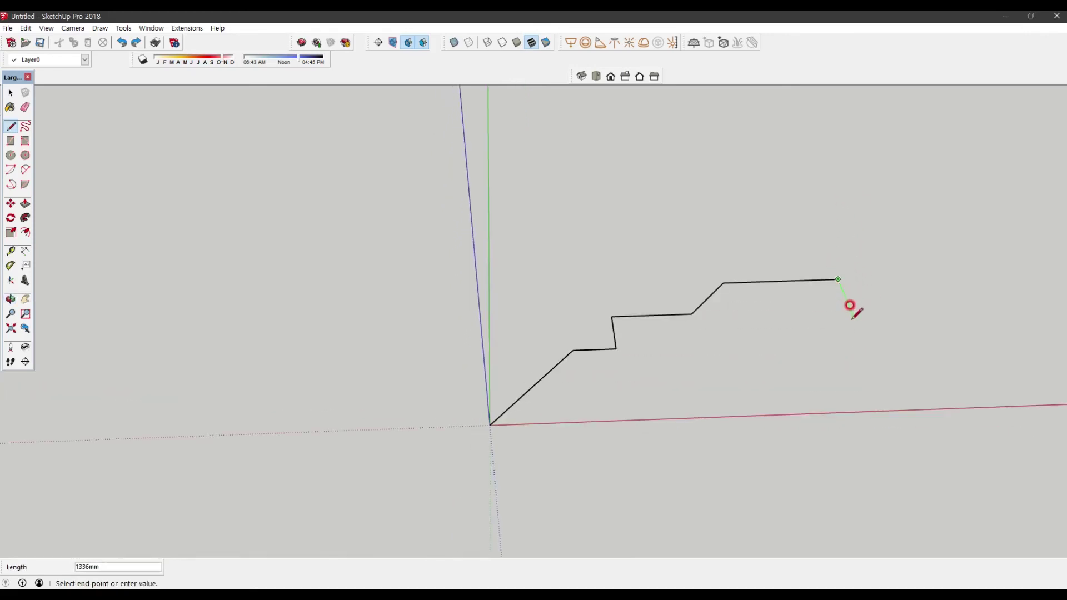
middle_drag(867, 341, 862, 238)
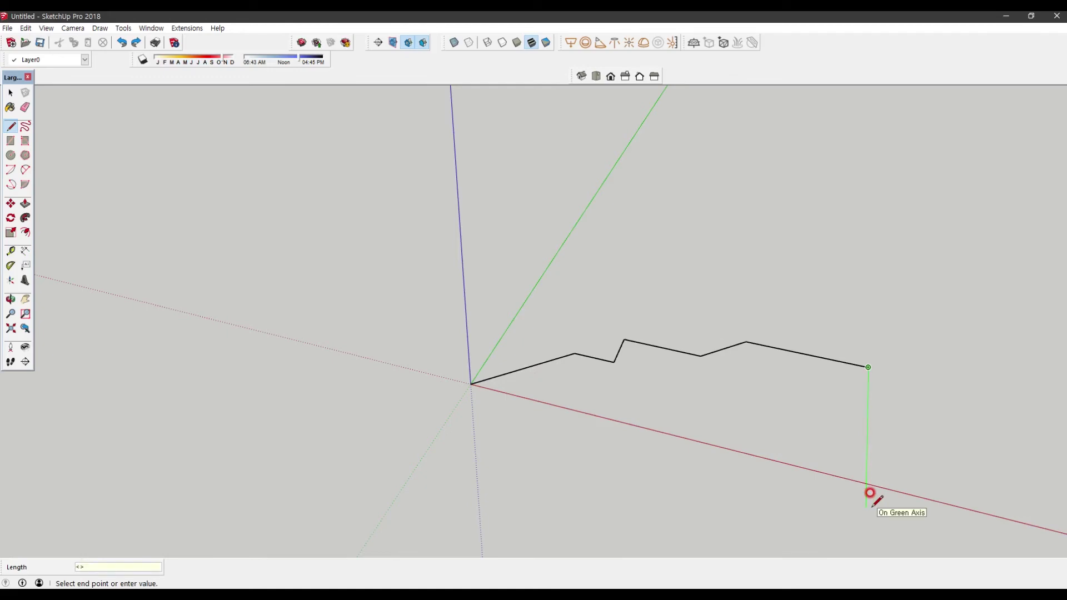
text(,-1000,0)
key(Return)
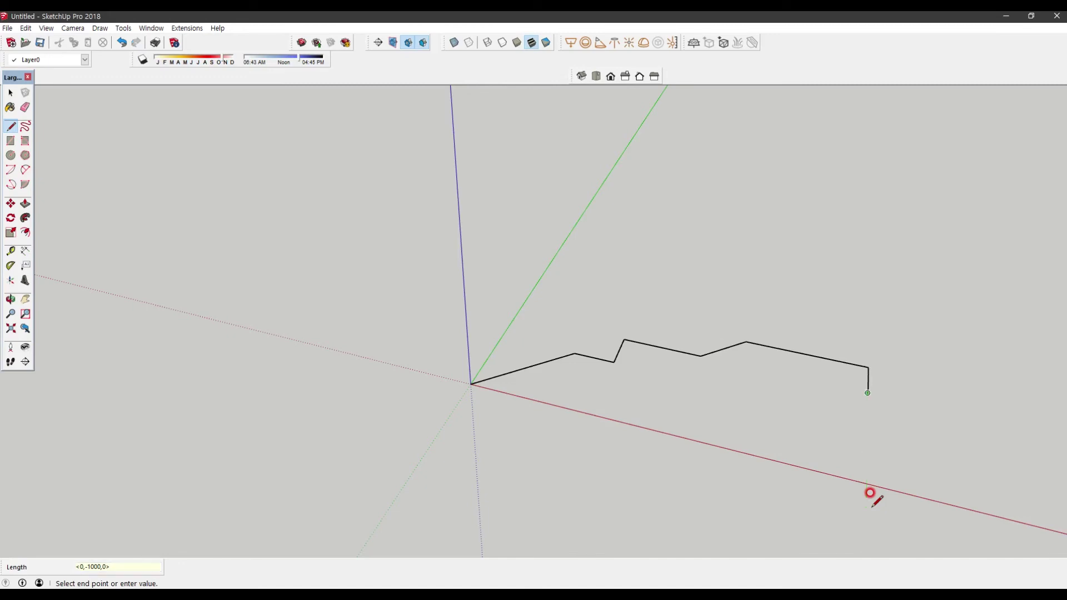
middle_drag(862, 479, 865, 306)
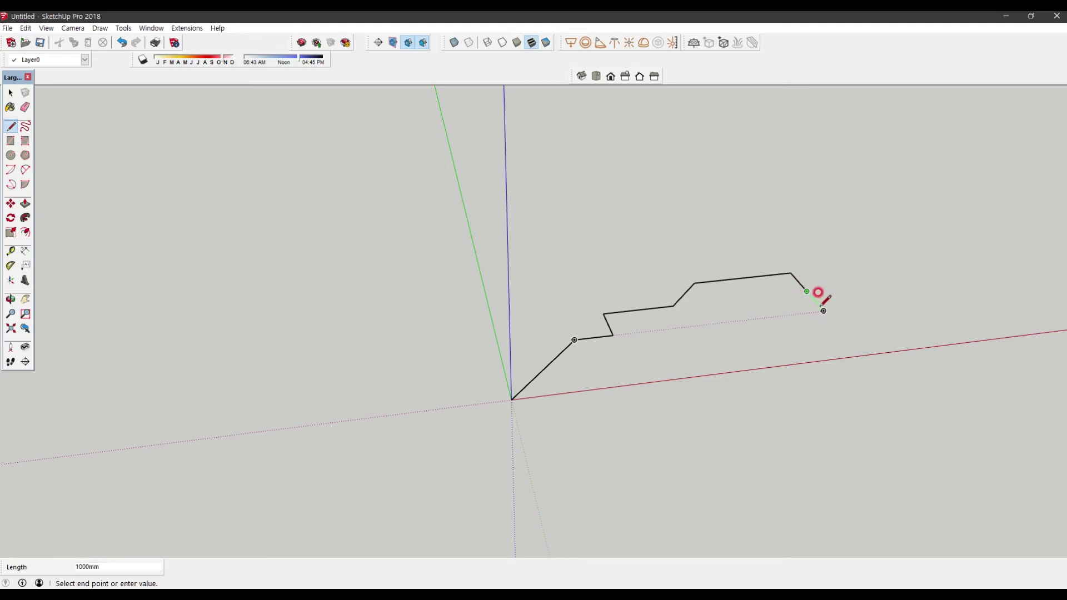
scroll(787, 296, up, 3)
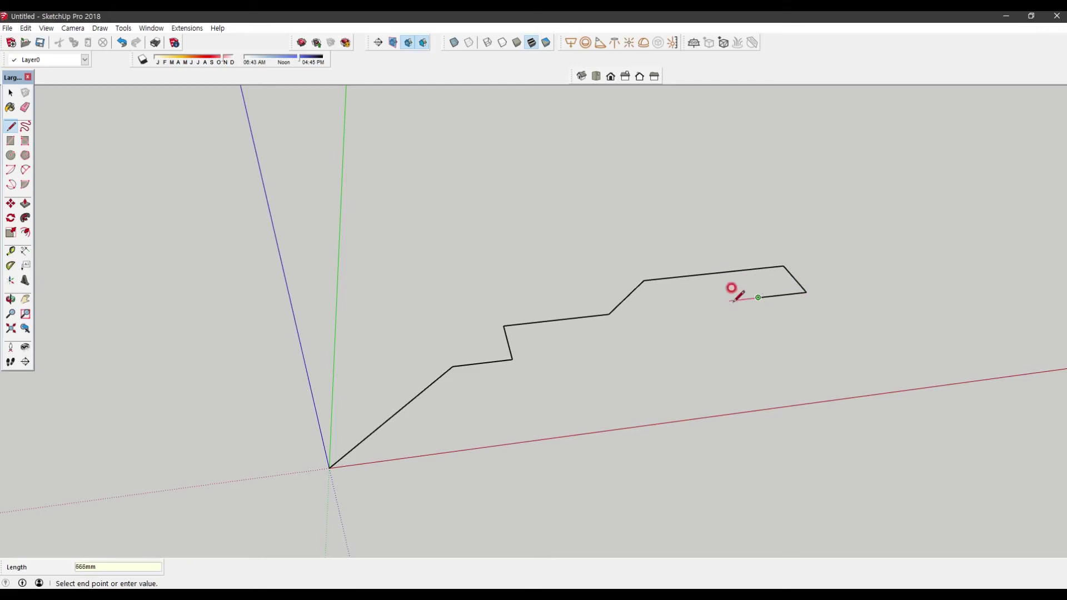
- Restart the Line tool at the chain's free end, draw a segment with relative coordinates <0,-2000,>, and view the open outline at an angle
key(o)
mouse_move(756, 302)
mouse_down()
mouse_move(719, 369)
mouse_move(701, 373)
mouse_up()
key(l)
click(775, 322)
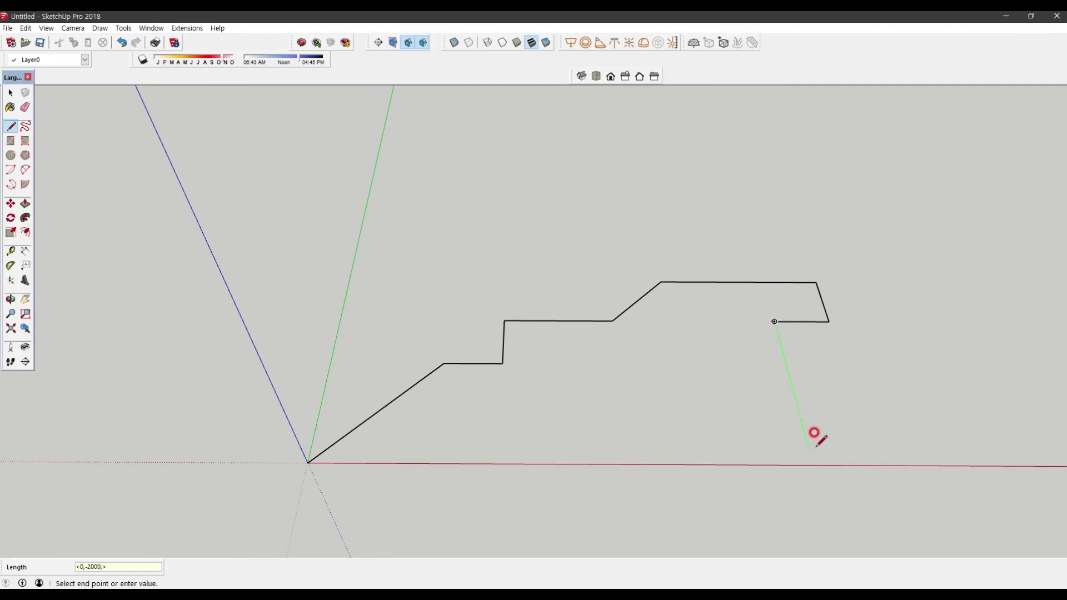
key(Return)
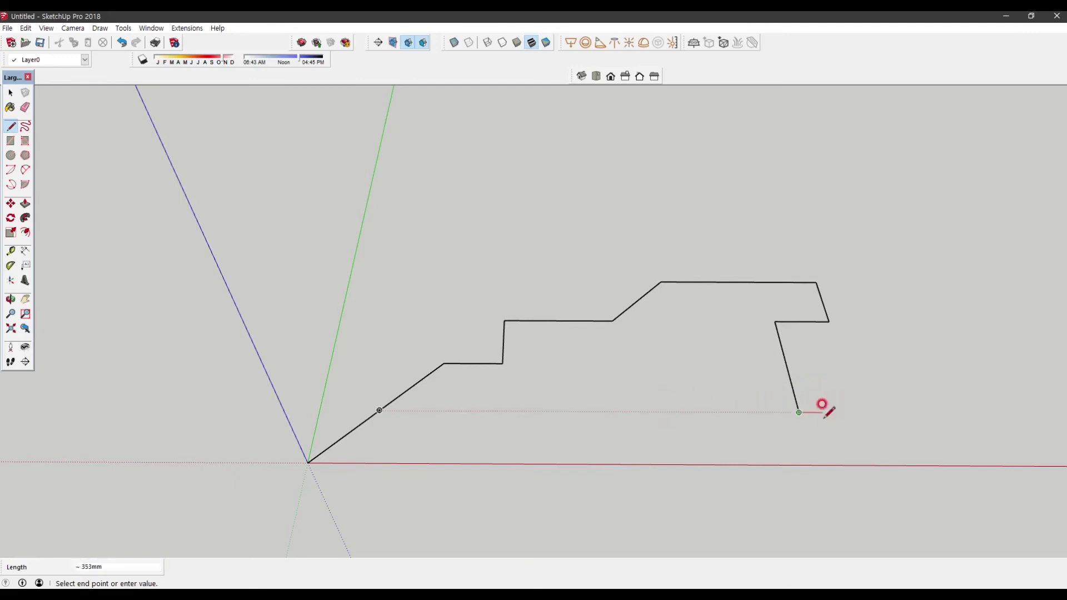
middle_drag(917, 403, 702, 497)
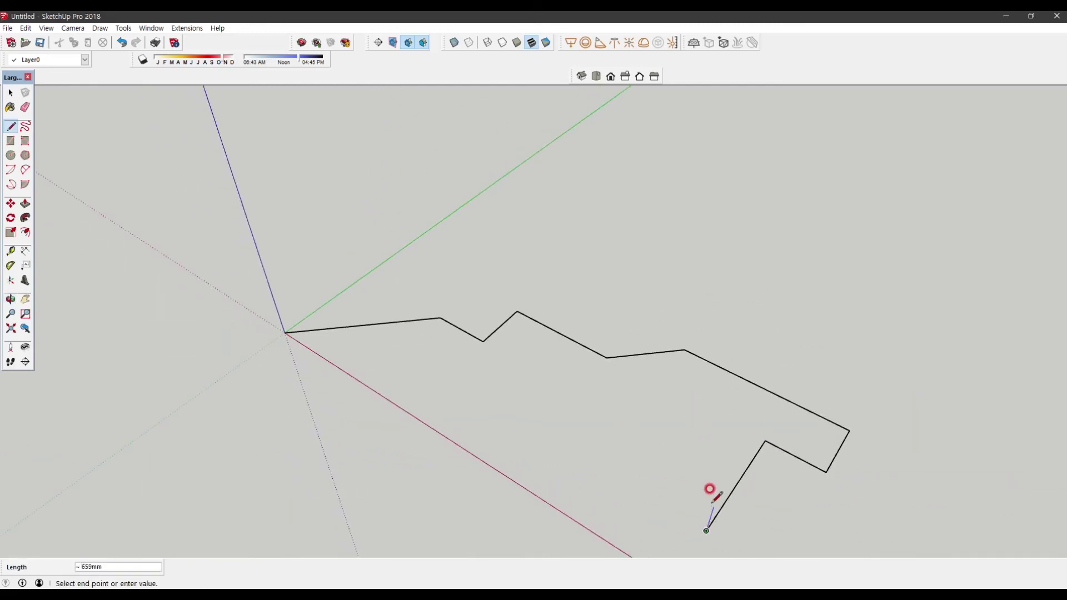
mouse_move(739, 417)
middle_down()
mouse_move(712, 502)
mouse_move(745, 434)
middle_up()
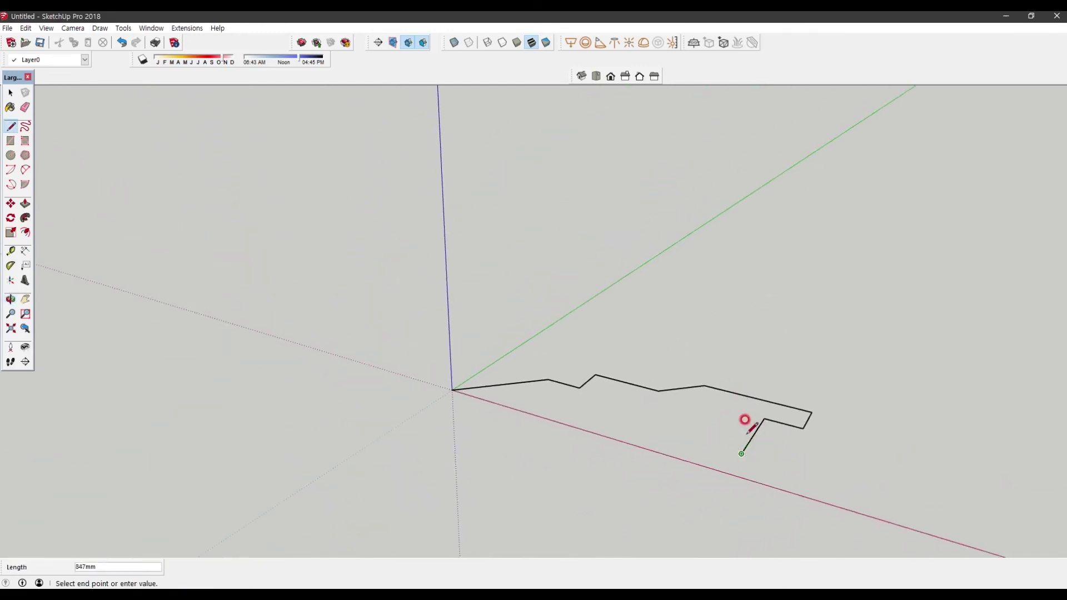
click(741, 454)
middle_drag(755, 476, 723, 373)
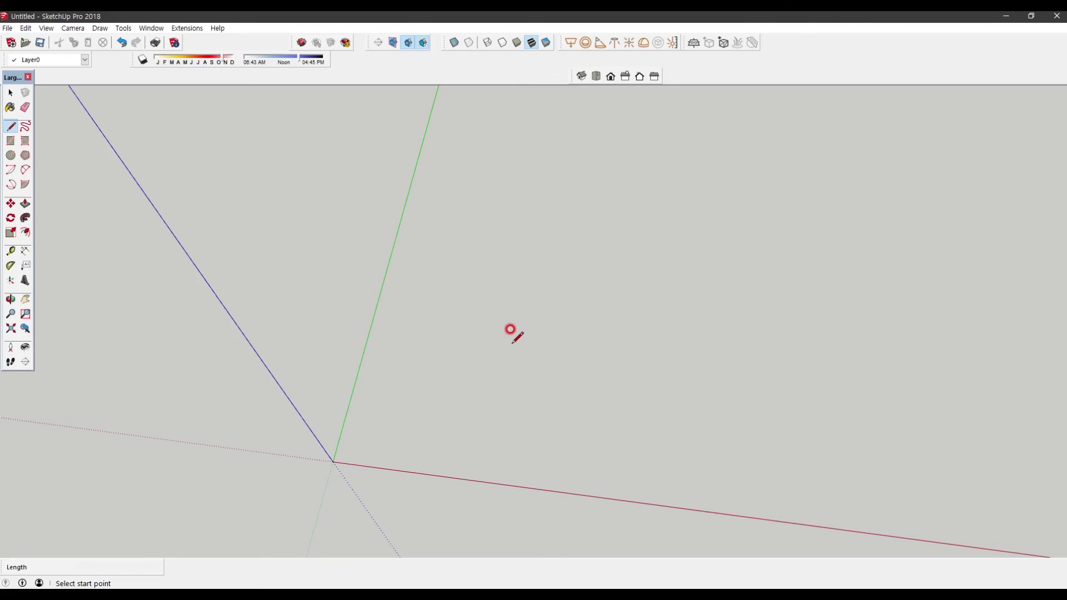
middle_drag(510, 330, 348, 353)
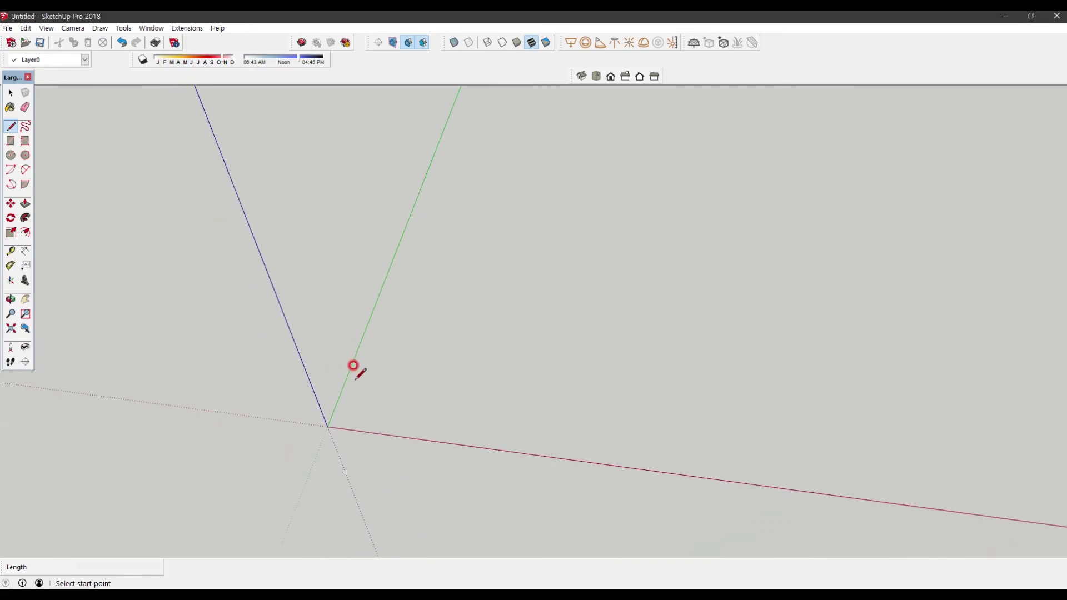
click(327, 427)
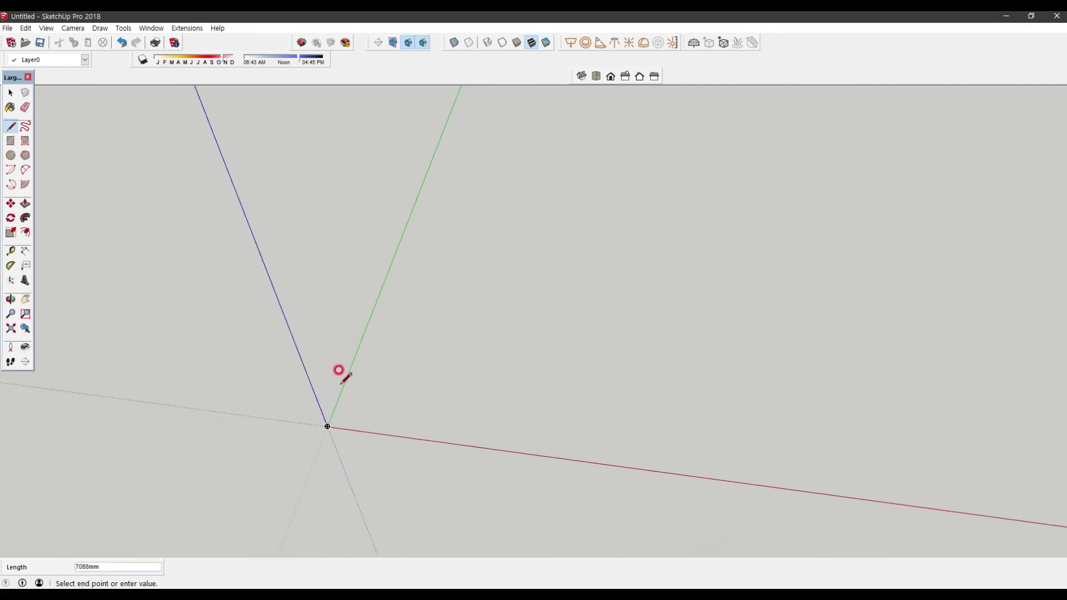
click(378, 299)
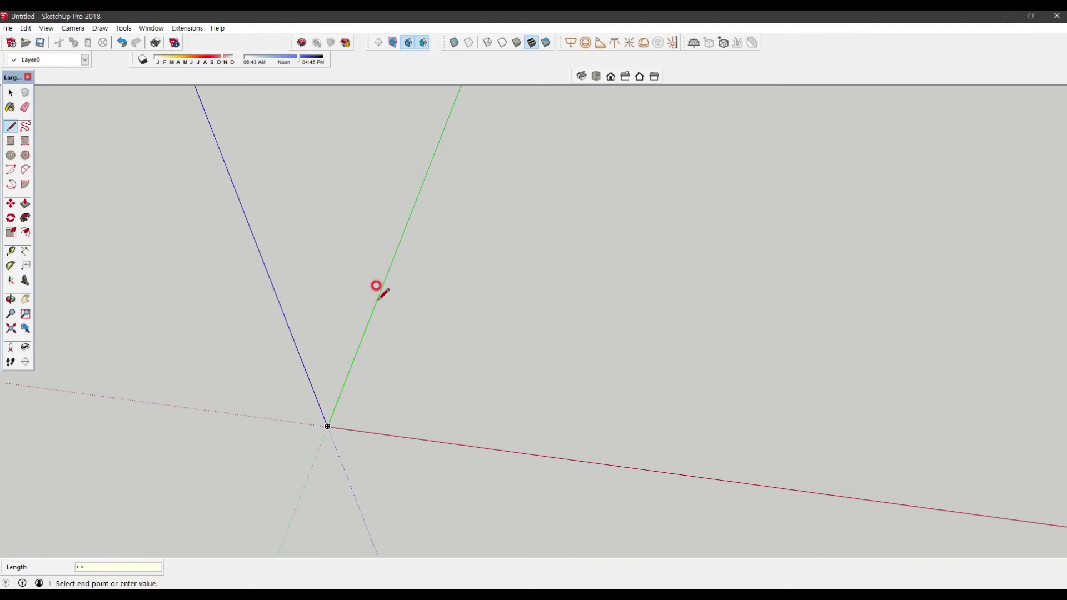
scroll(379, 298, up, 3)
key(Escape)
- Start a new line chain at the origin and draw its first segment along the green axis with relative coordinates <0,200,0>
click(313, 497)
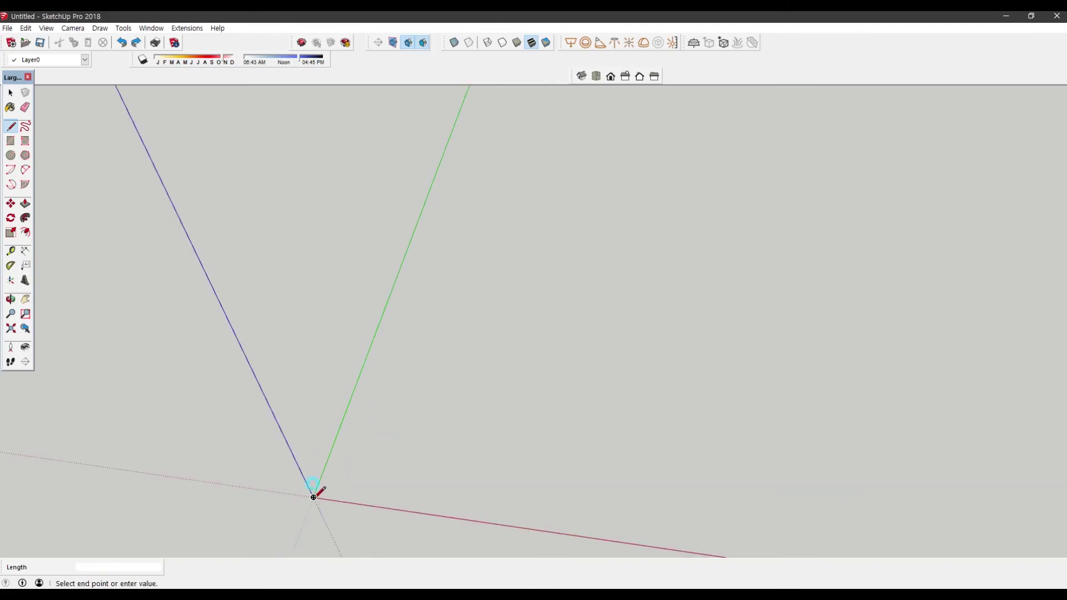
click(387, 294)
text(0,200)
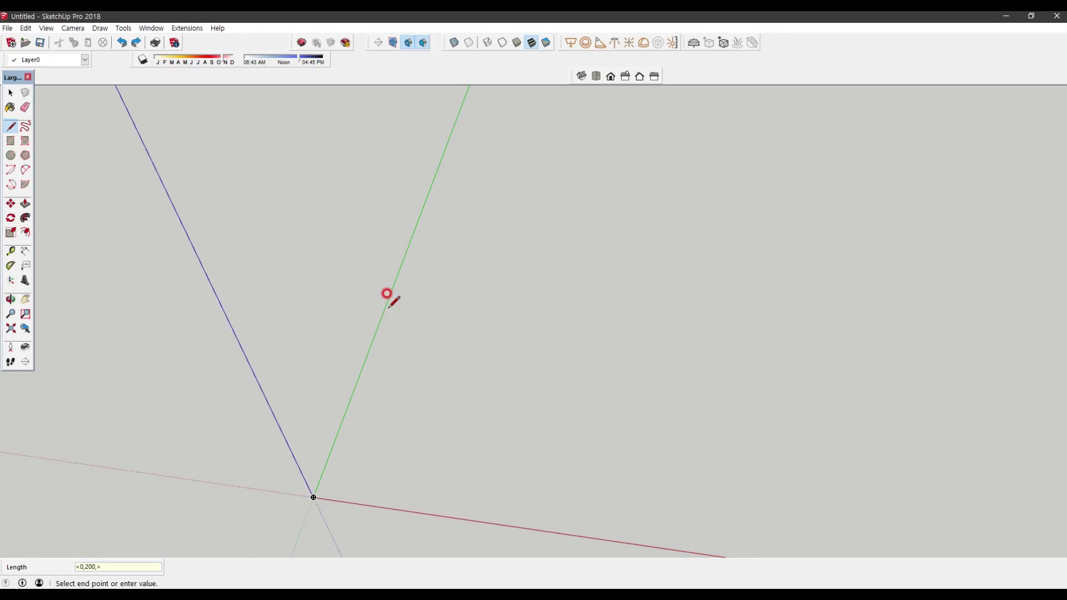
text(,0)
key(Return)
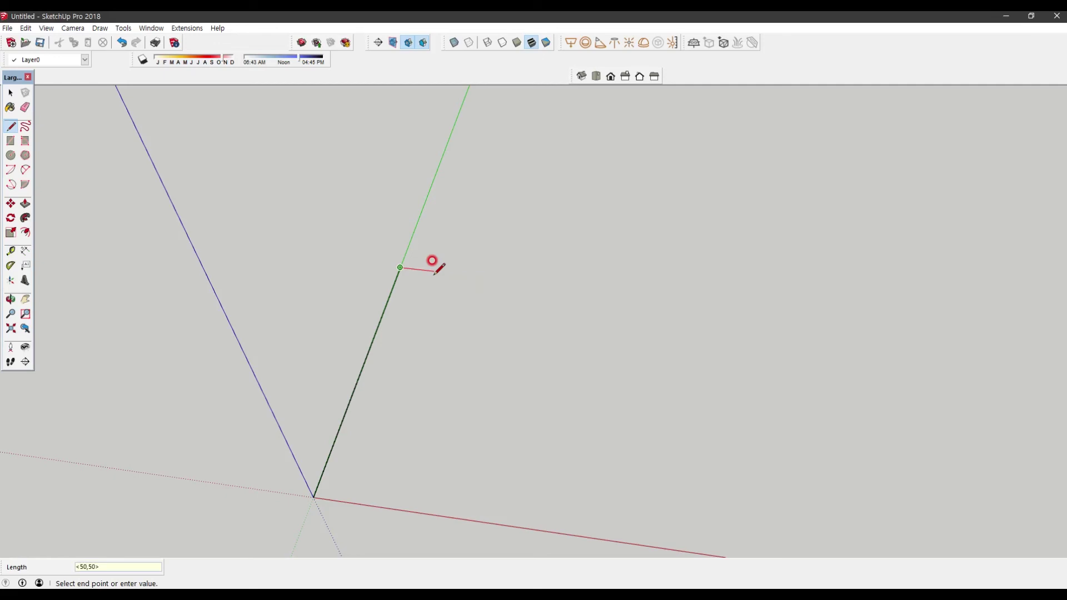
- Add a diagonal segment with relative coordinates <50,50>, followed by one parallel to the red axis with <300,0,0>
key(Return)
mouse_move(505, 248)
middle_down()
mouse_move(305, 241)
mouse_move(572, 228)
mouse_move(438, 231)
middle_up()
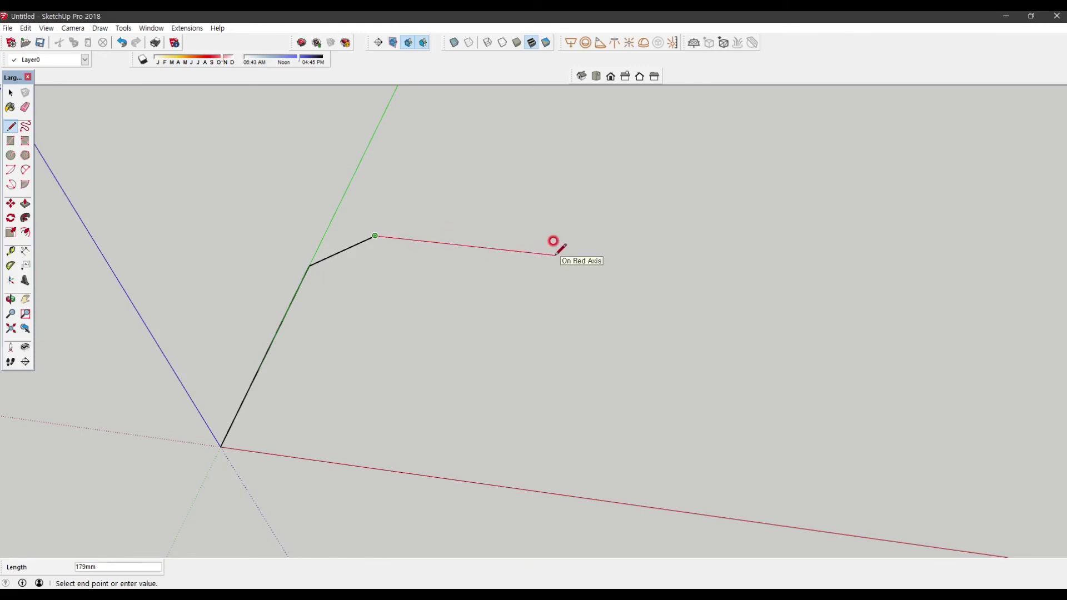
key(shift)
text(300,0,0>)
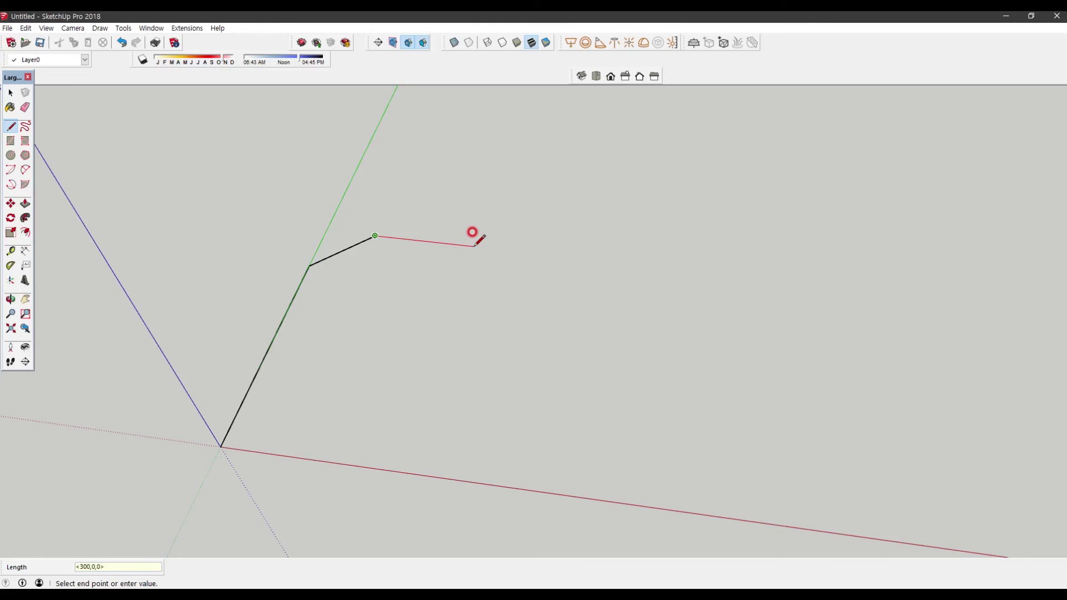
key(Return)
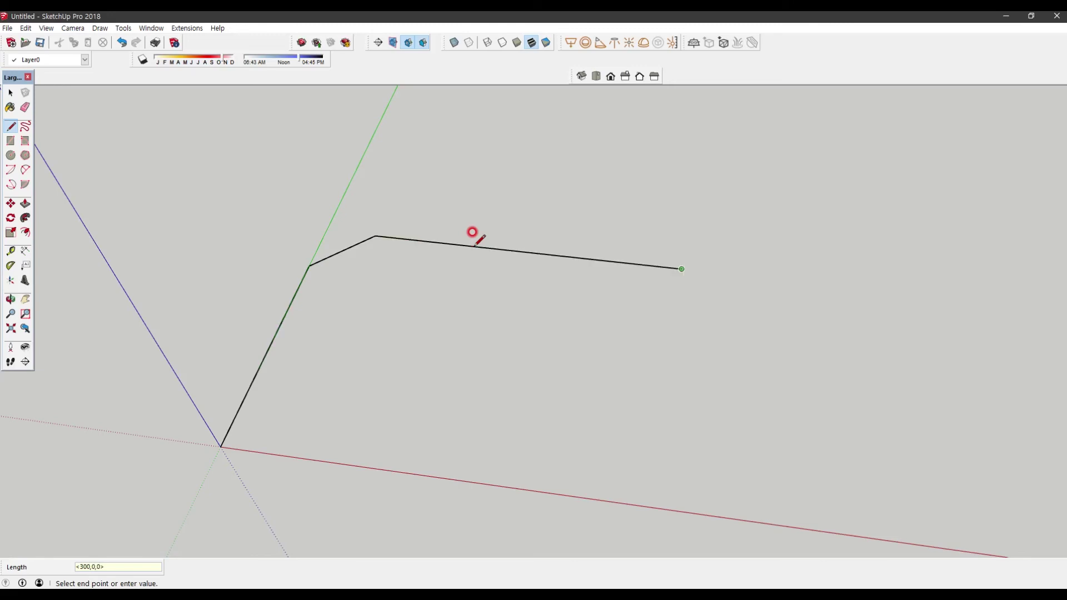
- Continue the chain with a diagonal segment of relative coordinates <50,-50,> and one parallel to the green axis with <0,-50,0>
scroll(476, 246, down, 2)
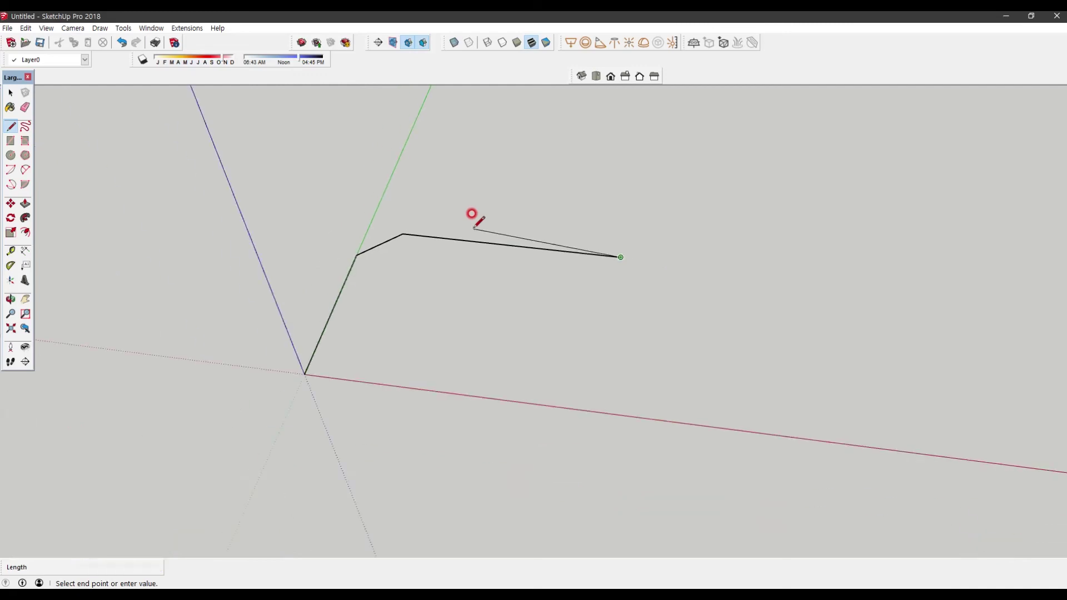
scroll(648, 277, up, 3)
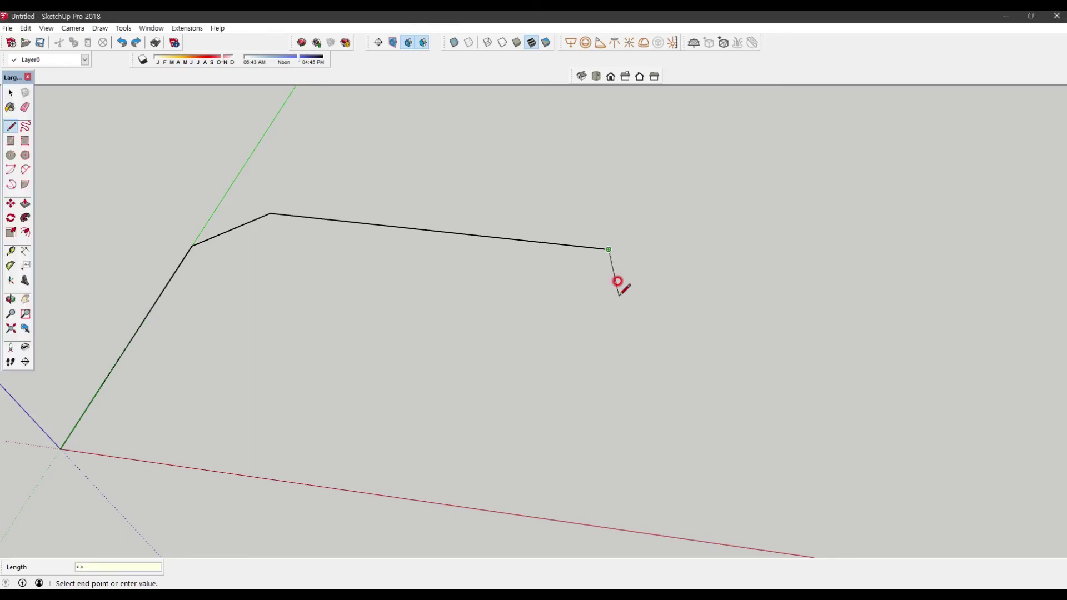
text(50,-50,)
key(Return)
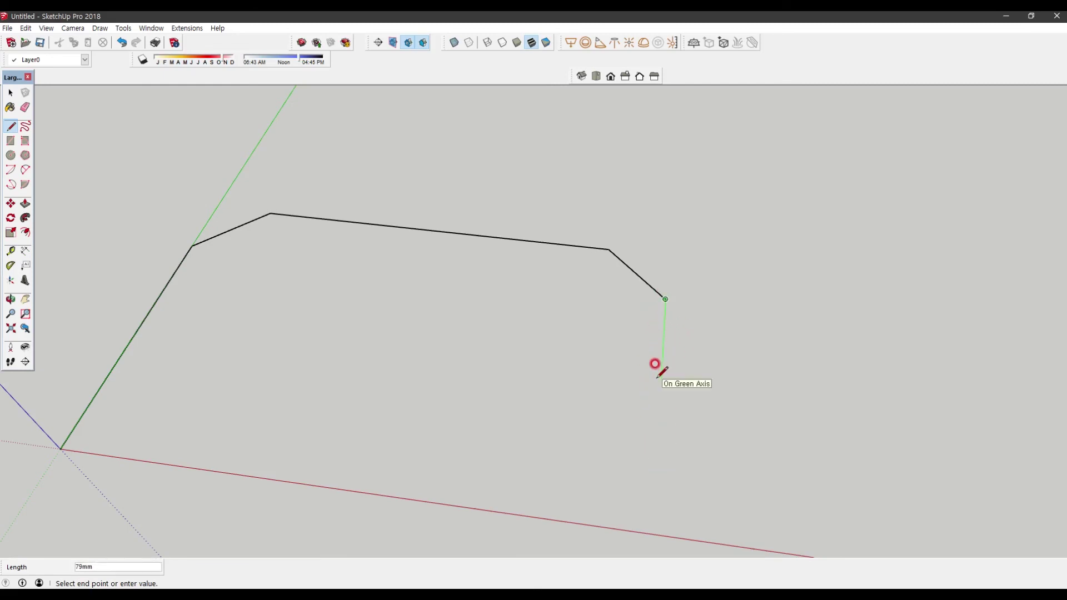
text(<>)
text(0,-50,0>)
key(Return)
- Draw the following diagonal segment back towards the red axis with relative coordinates <-100,-100,>
middle_drag(655, 364, 693, 398)
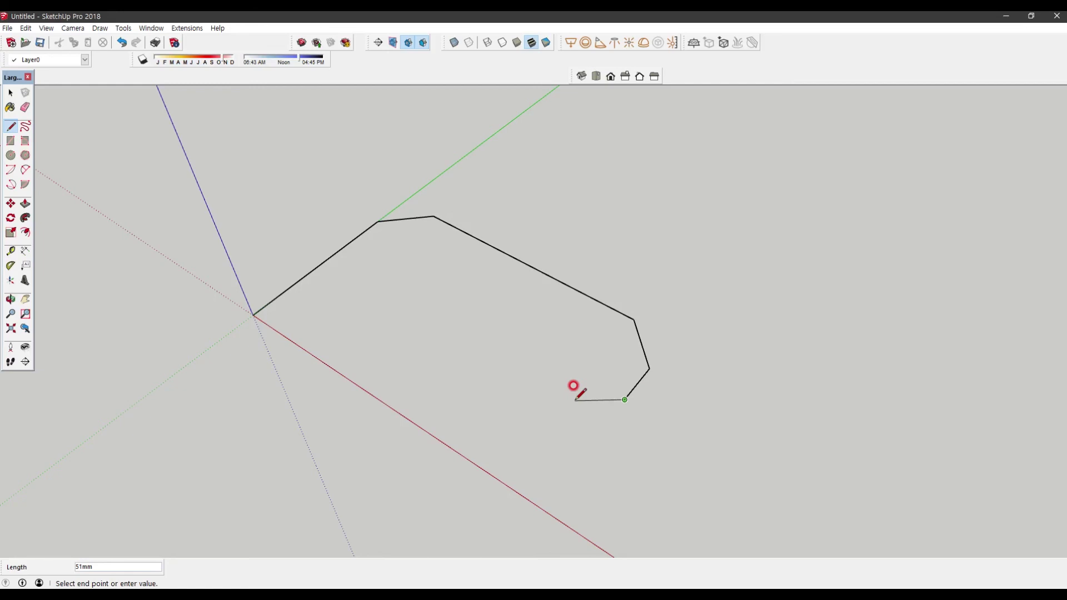
middle_drag(524, 369, 621, 367)
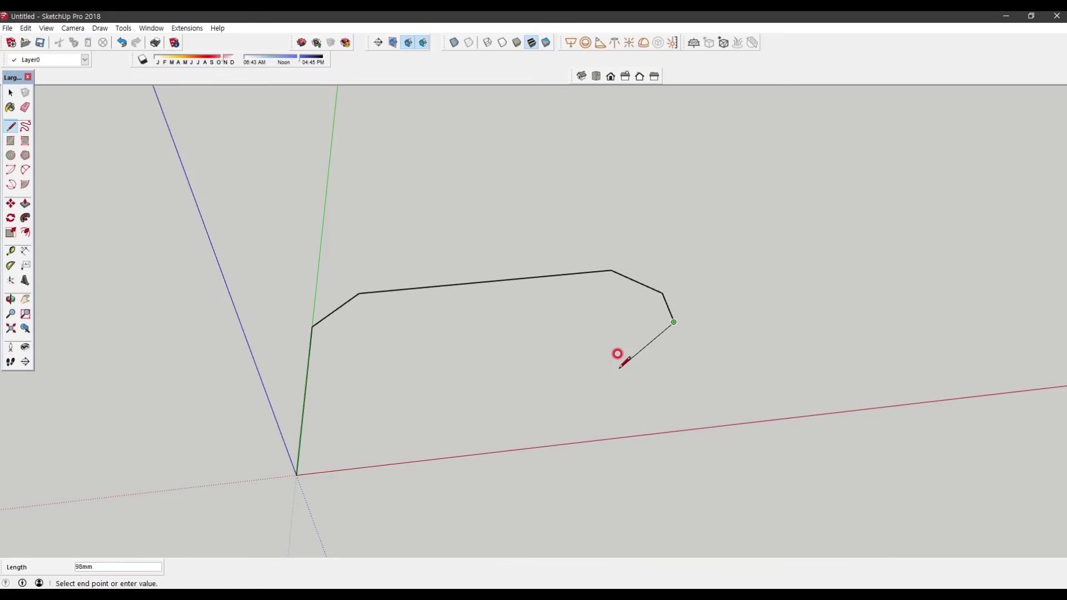
scroll(618, 354, up, 1)
text(<>)
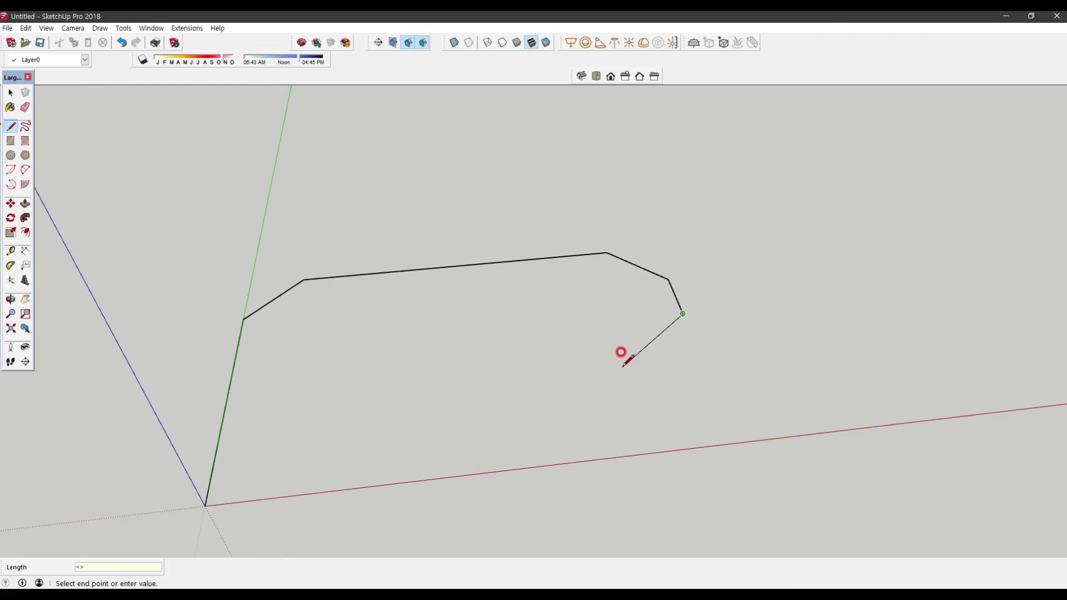
text(100,-100,)
key(Return)
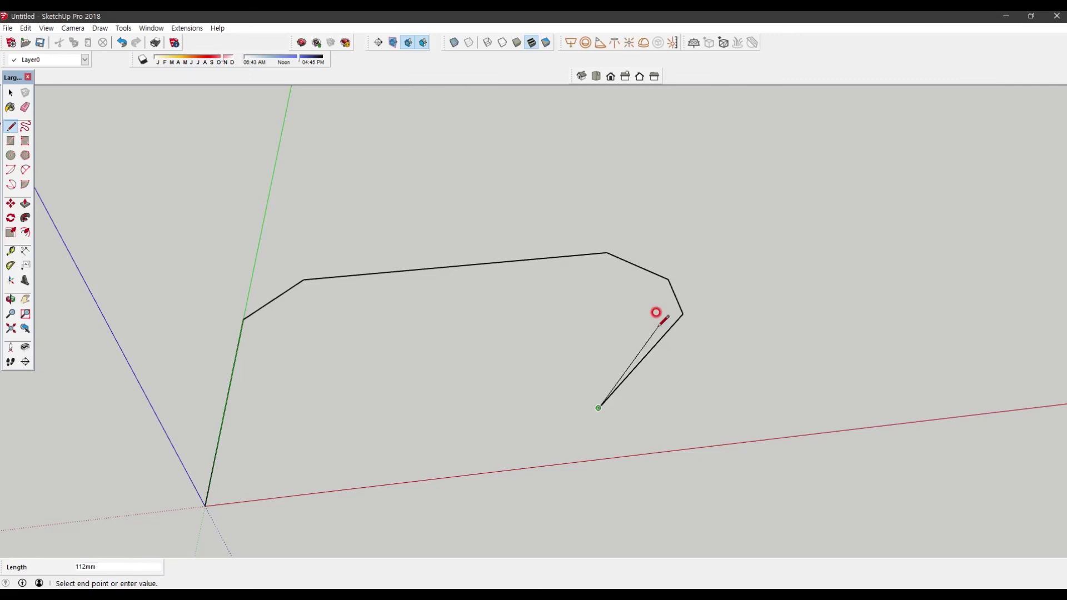
- Add a segment running back parallel to the red axis with relative coordinates <-150,0,0>
middle_drag(519, 304, 496, 502)
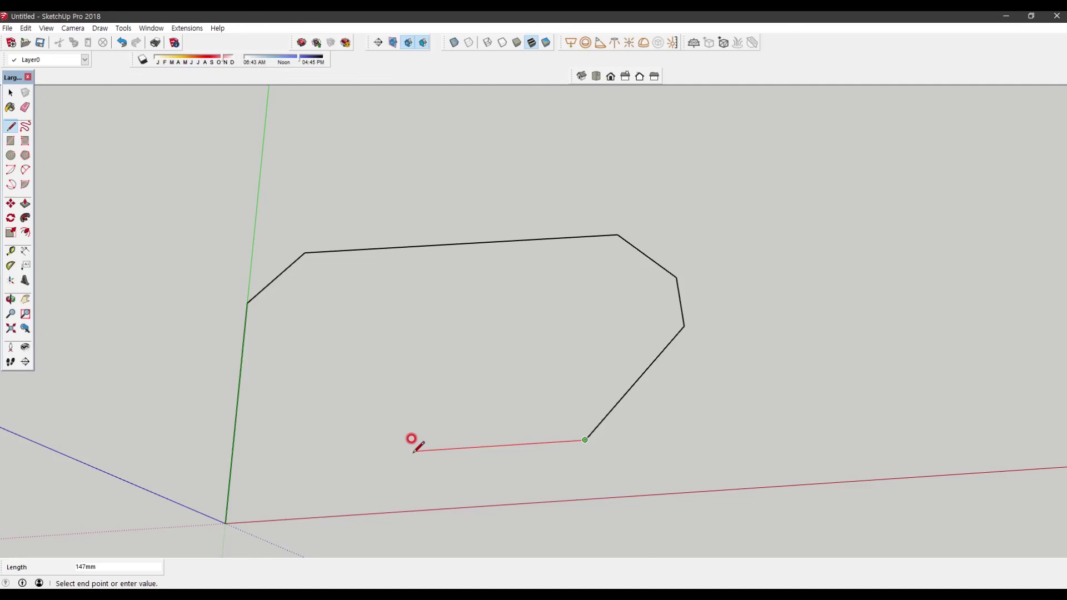
key(BackSpace)
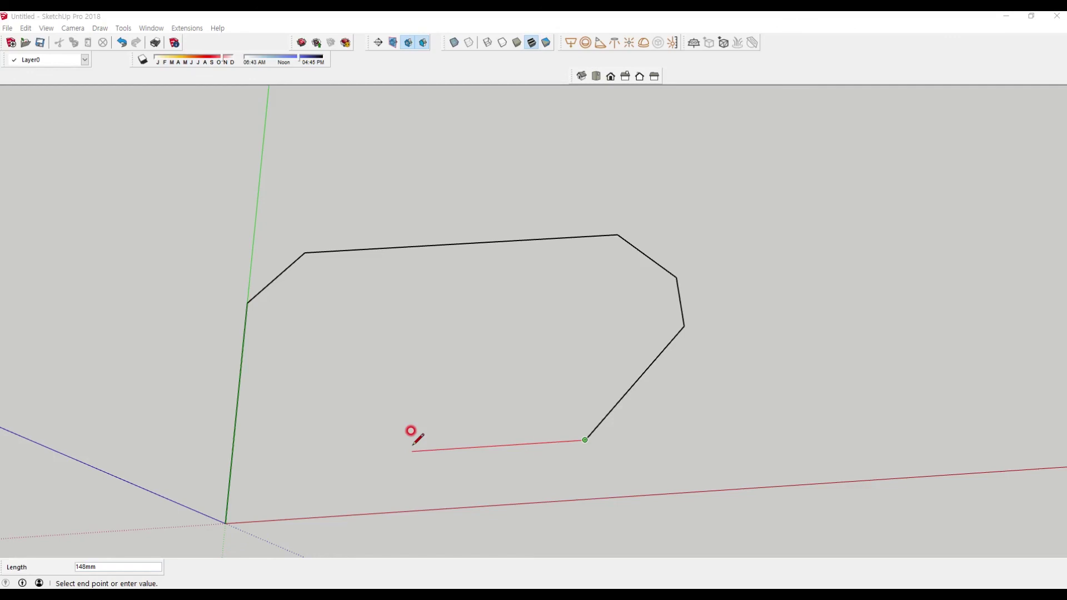
click(585, 439)
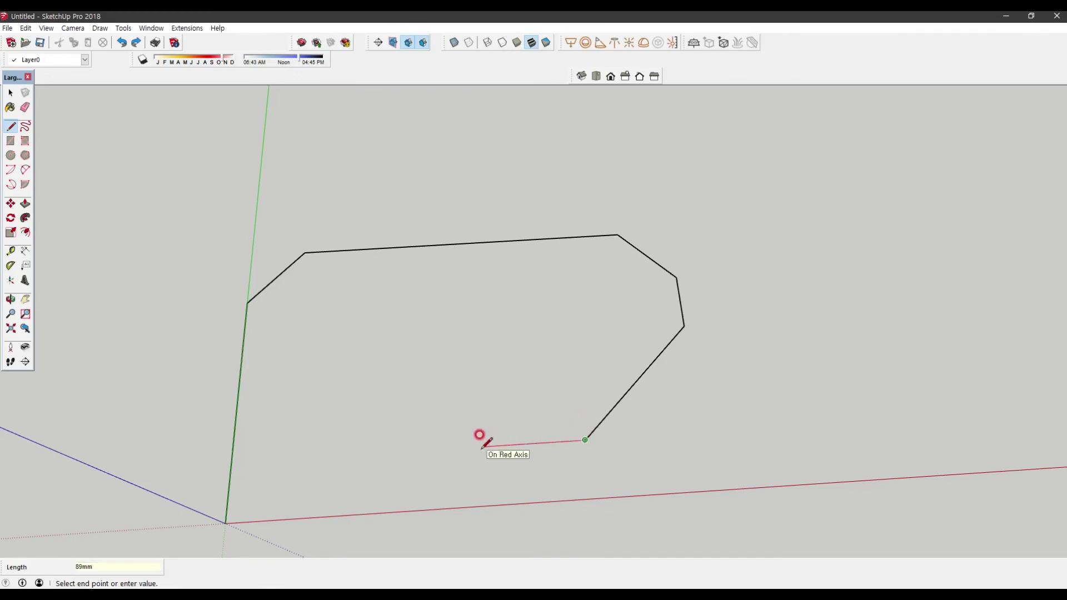
text(<>)
text(-150,0,0>)
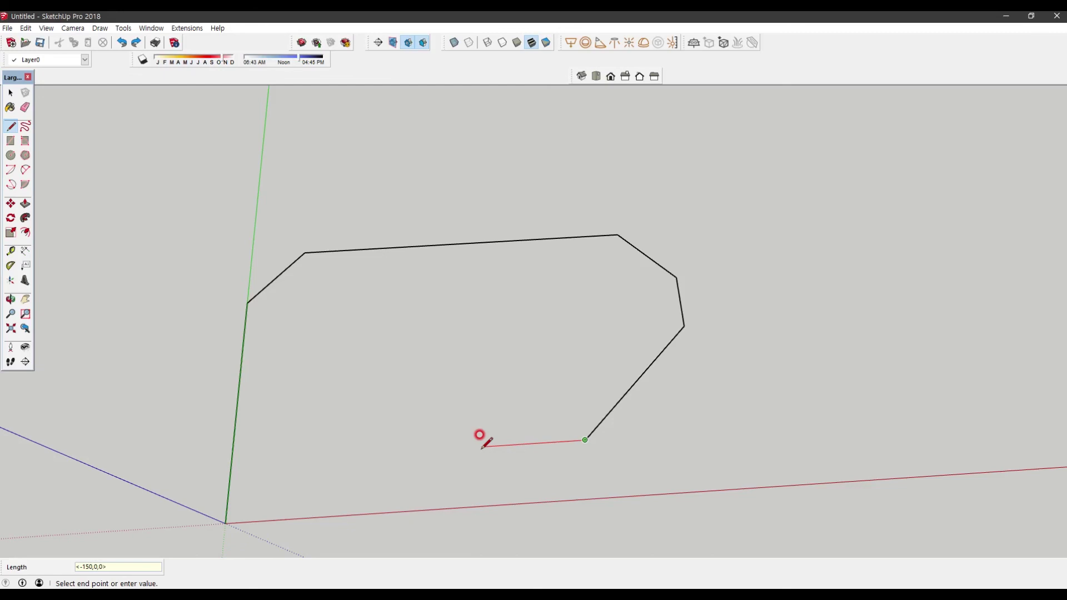
key(Return)
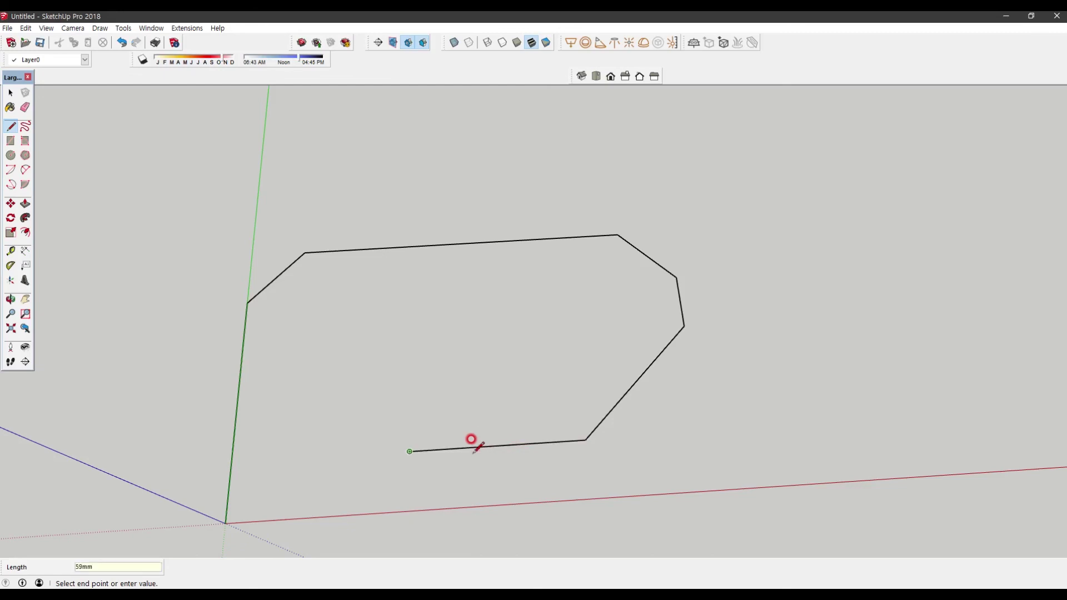
- Draw a diagonal segment from the chain's free end down to the red axis with relative coordinates <-50,-50,>
middle_drag(417, 434, 569, 433)
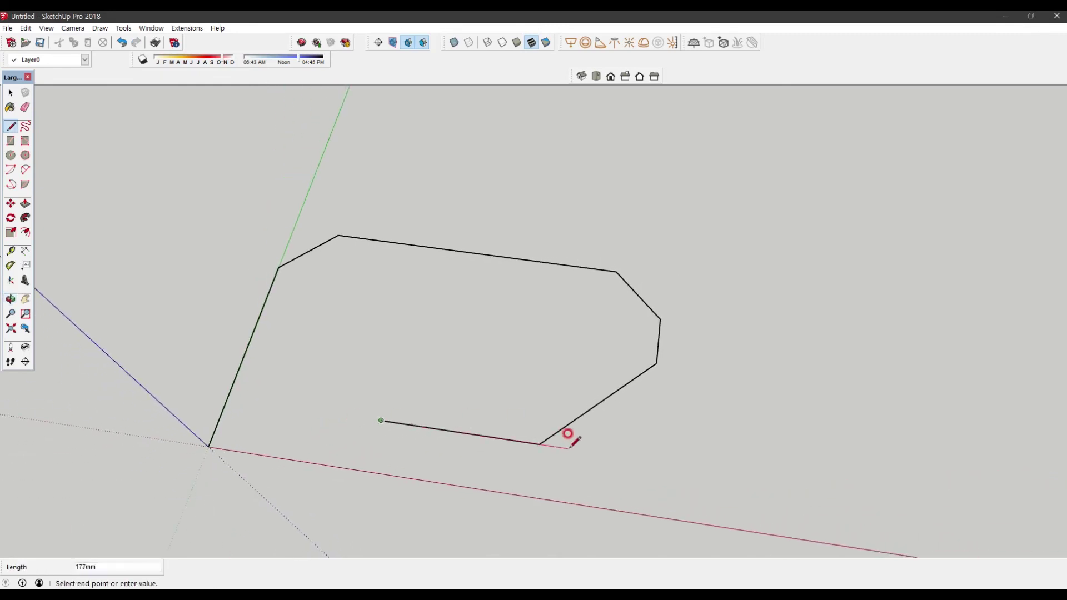
middle_drag(295, 429, 382, 384)
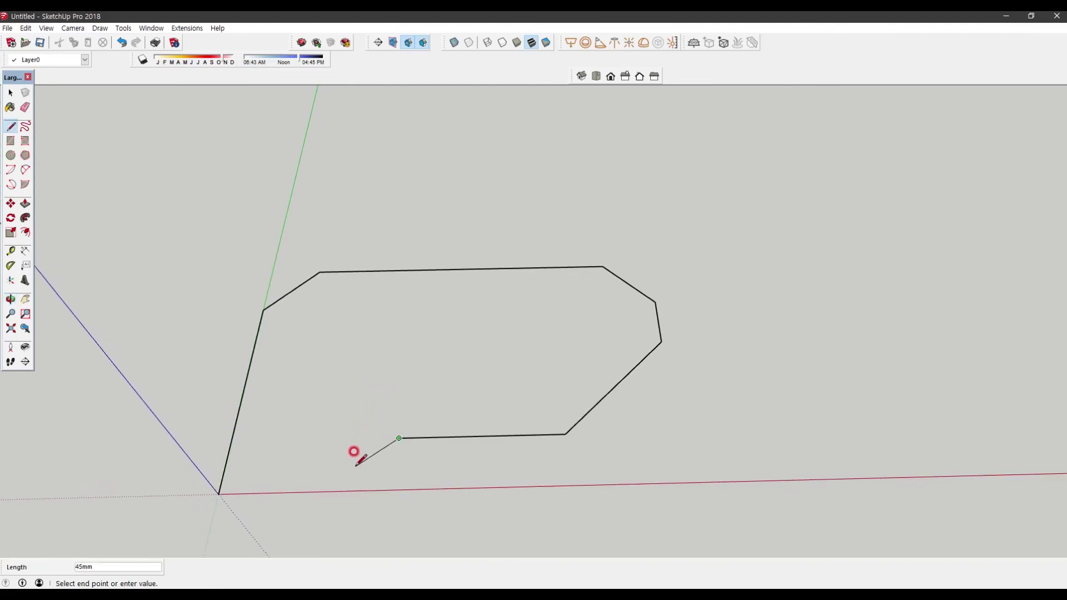
middle_drag(389, 453, 415, 448)
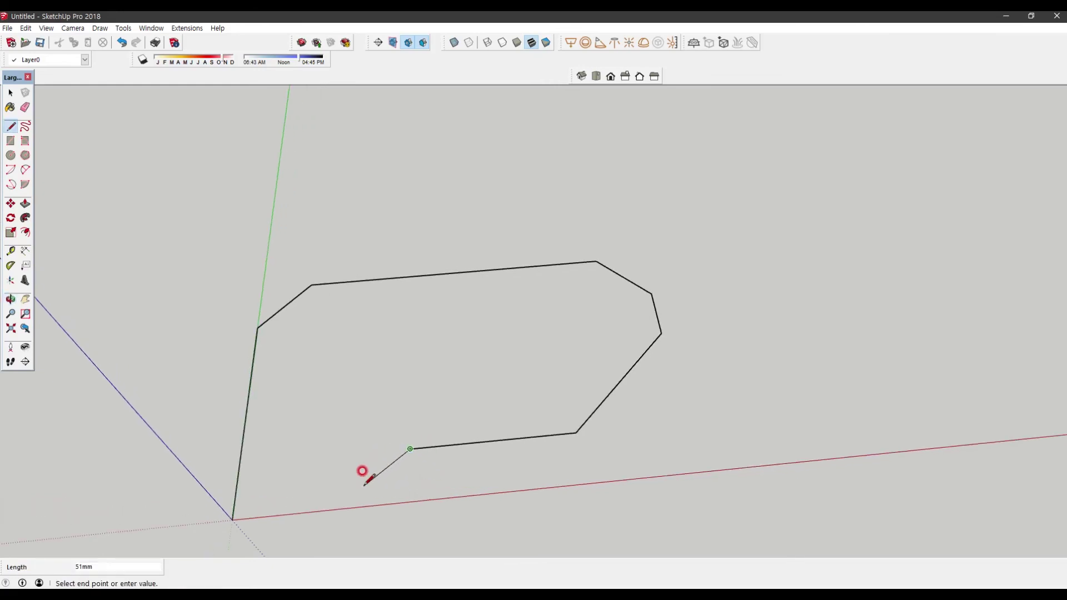
middle_drag(362, 410, 397, 416)
scroll(397, 415, up, 3)
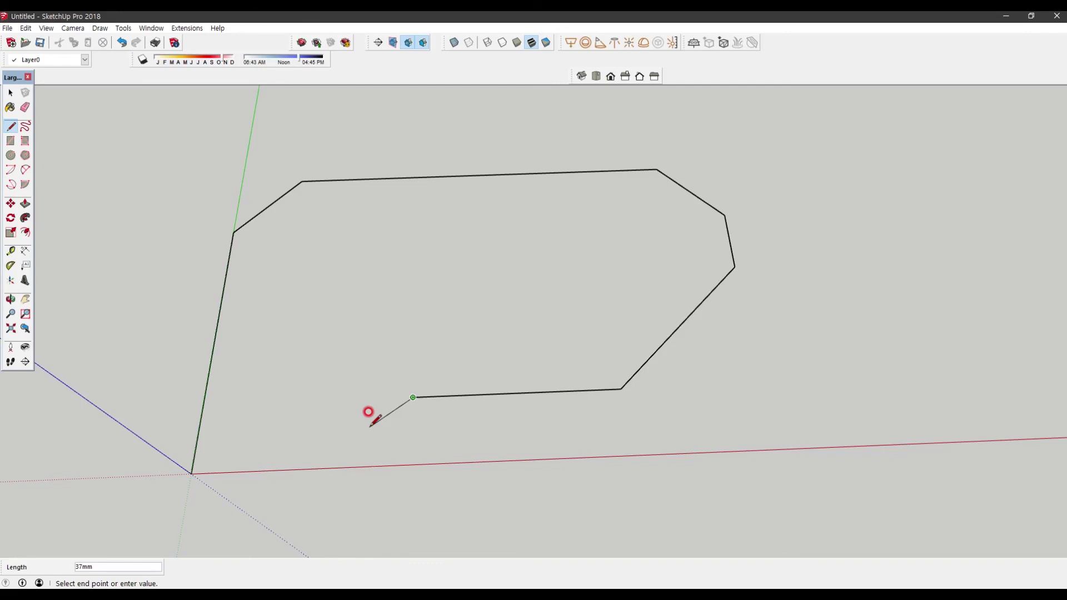
text(<>)
text(-50,-50,>)
key(Return)
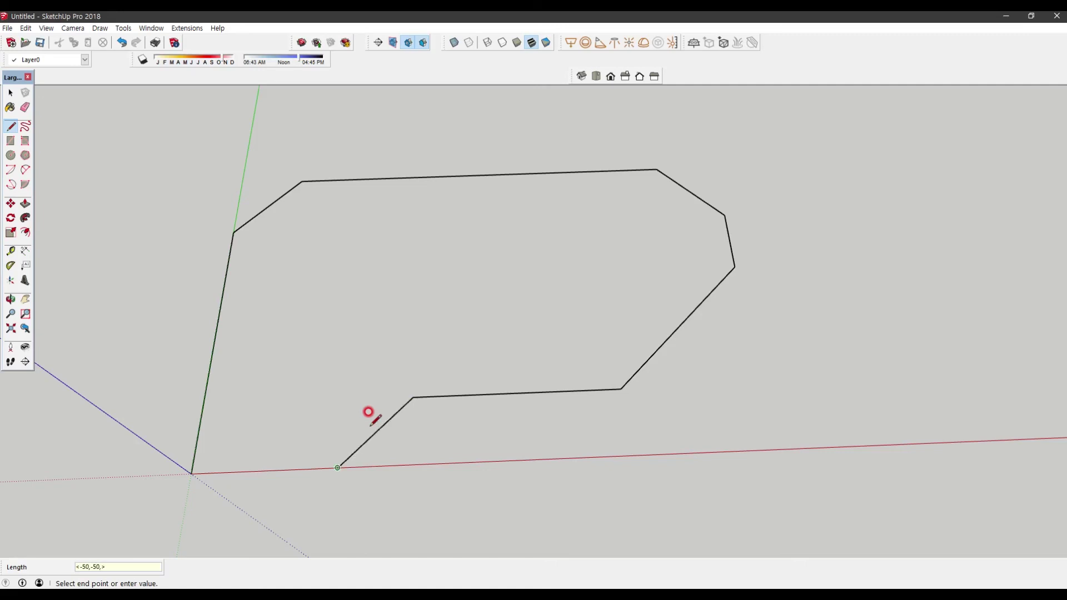
- Add a segment parallel to the green axis in the negative direction with relative coordinates <0,-50,>
mouse_move(369, 412)
middle_down()
mouse_move(369, 401)
mouse_move(350, 486)
mouse_move(374, 434)
mouse_move(293, 424)
middle_up()
middle_drag(327, 376, 363, 389)
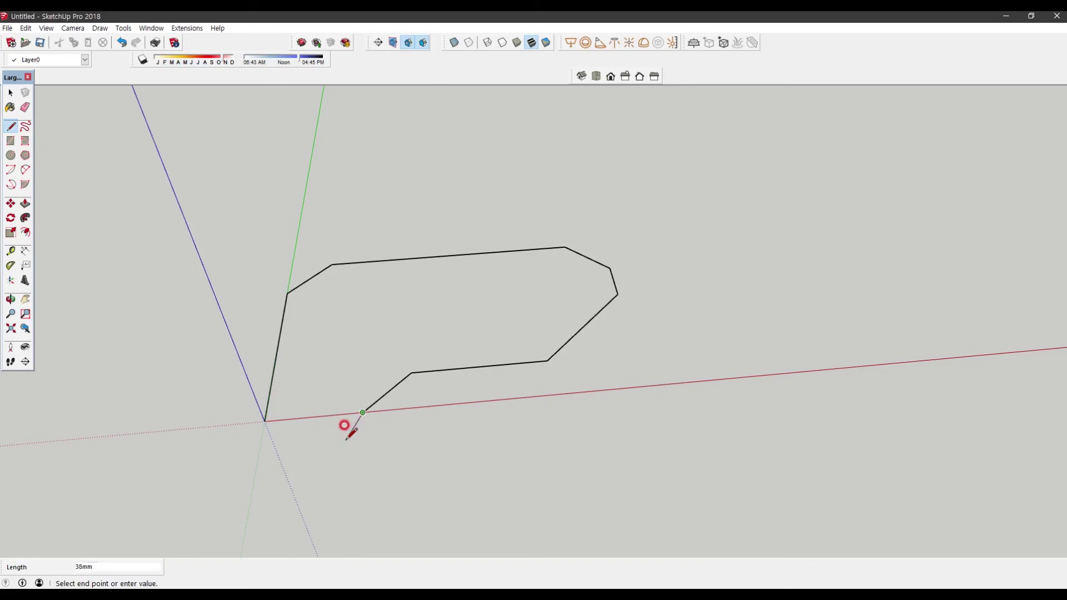
middle_drag(457, 422, 394, 396)
scroll(312, 375, up, 2)
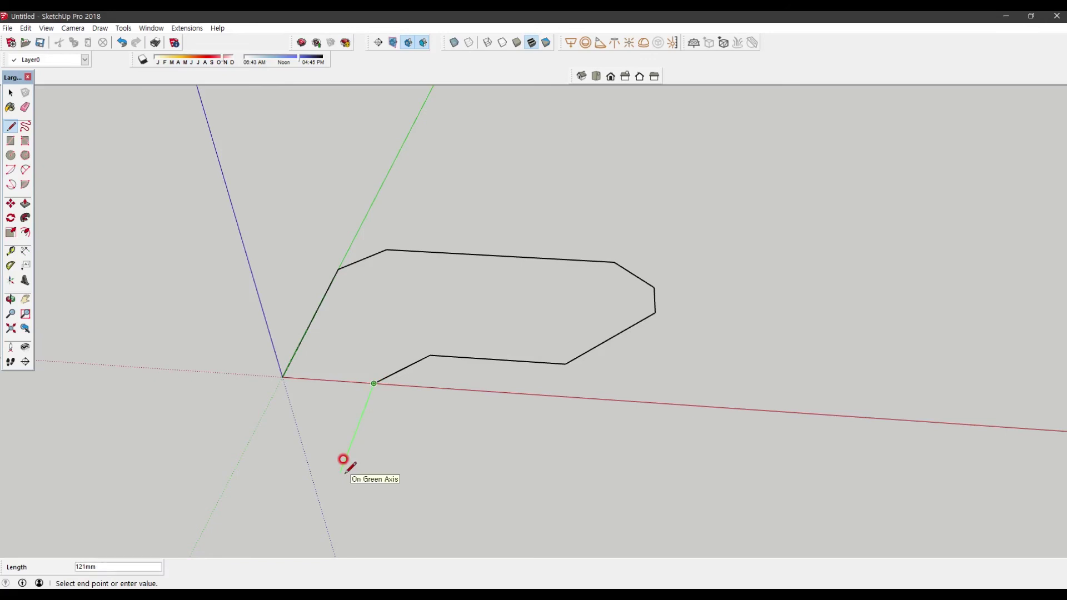
key(BackSpace)
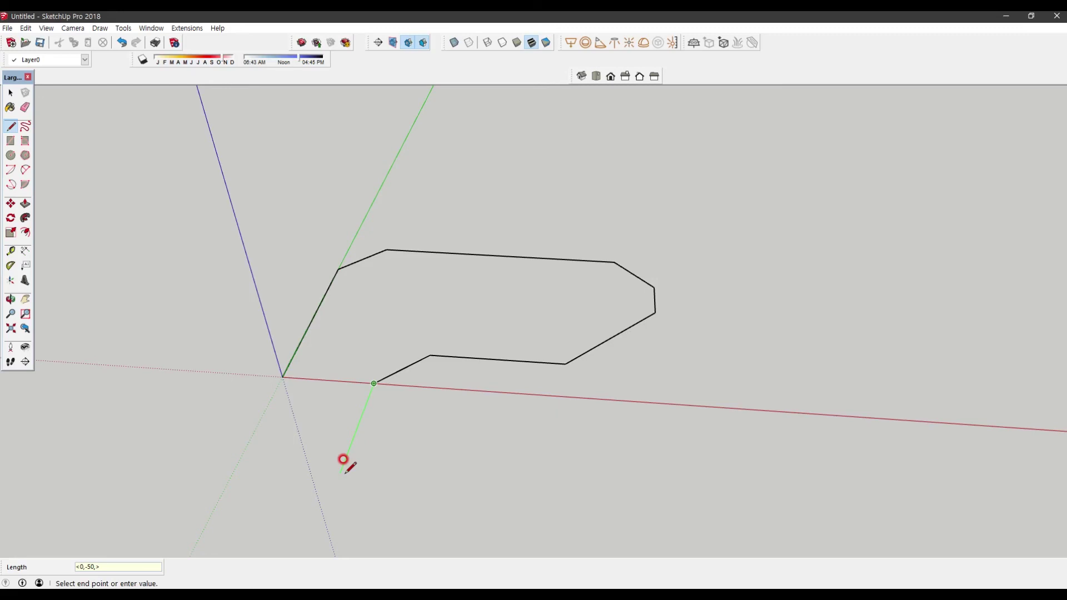
key(Return)
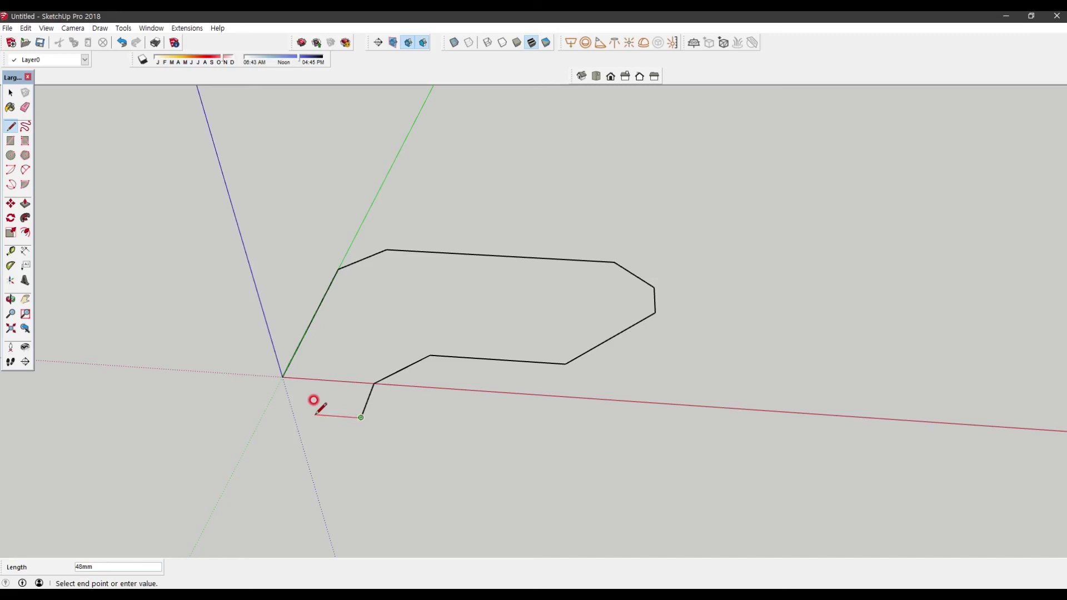
- Draw a 50 mm segment parallel to the red axis in the negative direction and close the outline at the origin
key(shift)
text(50)
key(Return)
middle_drag(333, 434, 208, 422)
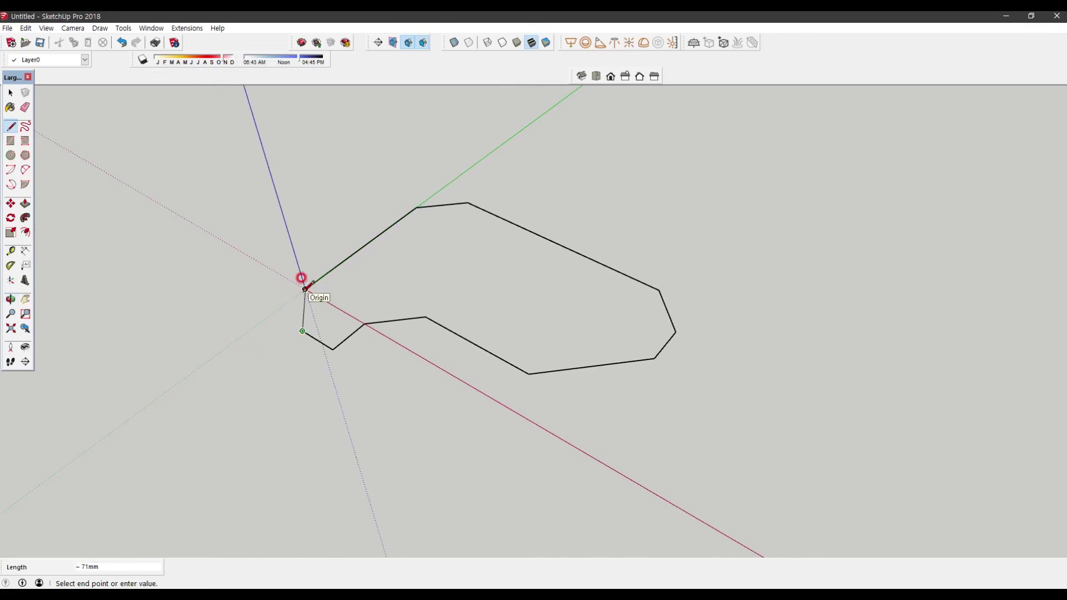
click(301, 278)
- Try a freehand Push/Pull of about 215 mm upward on the closed face, and undo it
middle_drag(301, 335, 443, 229)
key(space)
click(477, 329)
key(p)
click(512, 298)
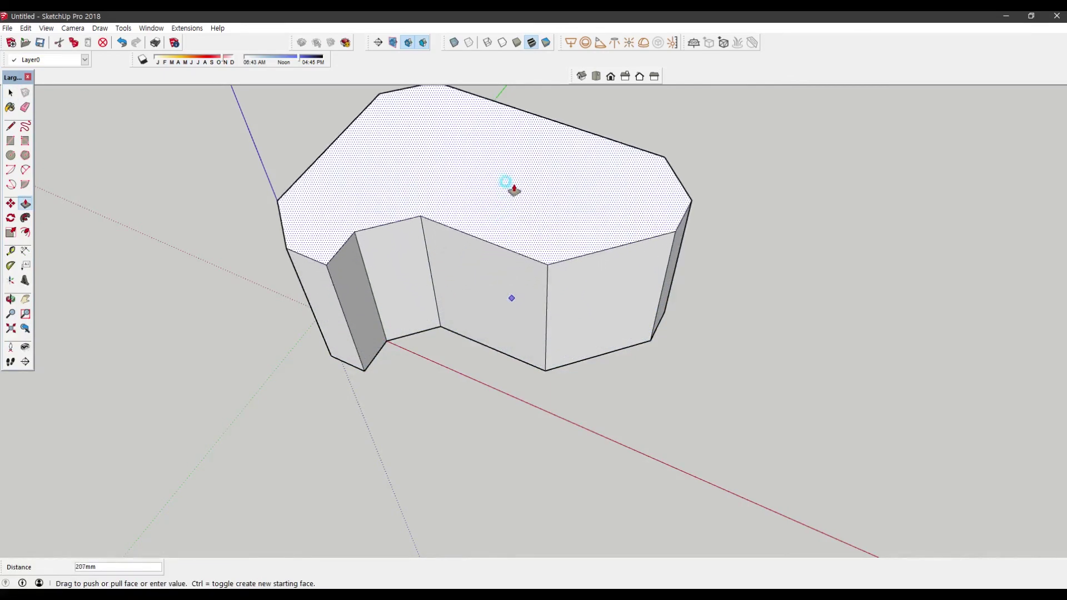
click(516, 184)
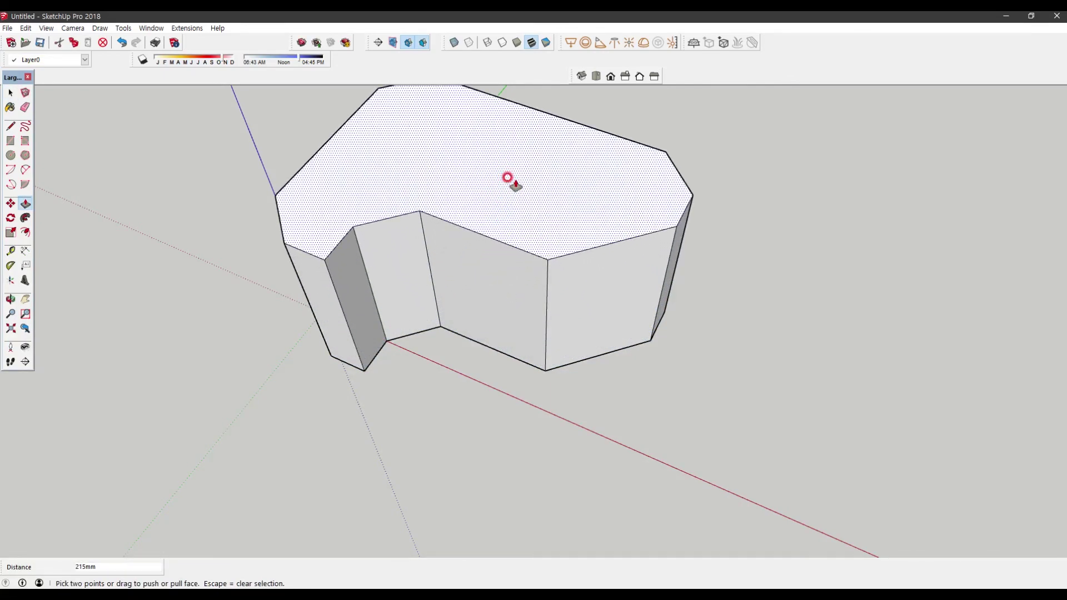
key(ctrl+z)
- Push/Pull the closed face upward to a height of 400 mm and view the solid from different angles
click(517, 312)
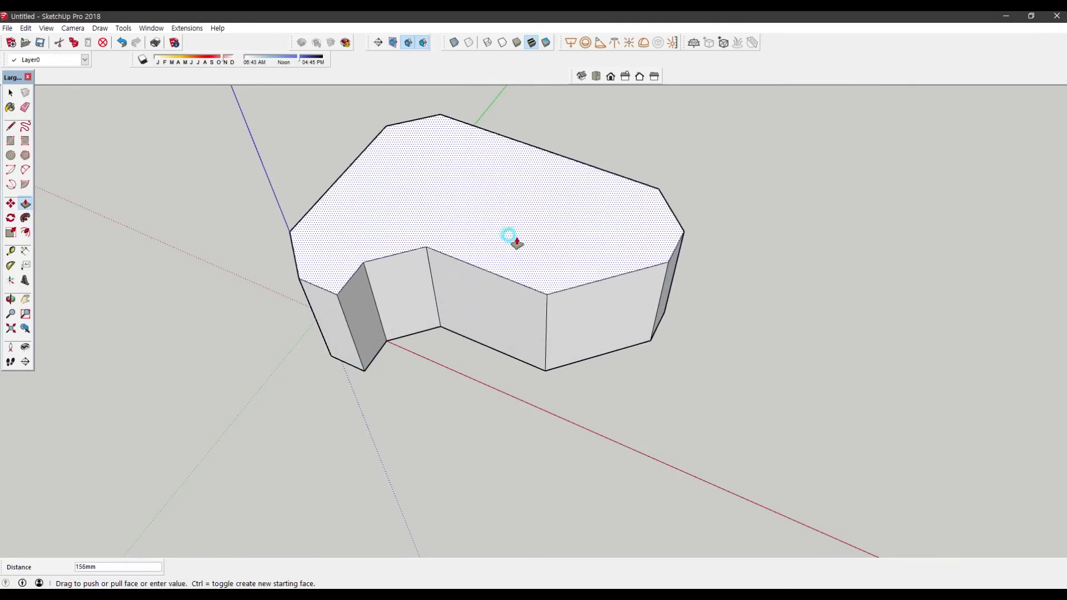
click(508, 215)
text(400)
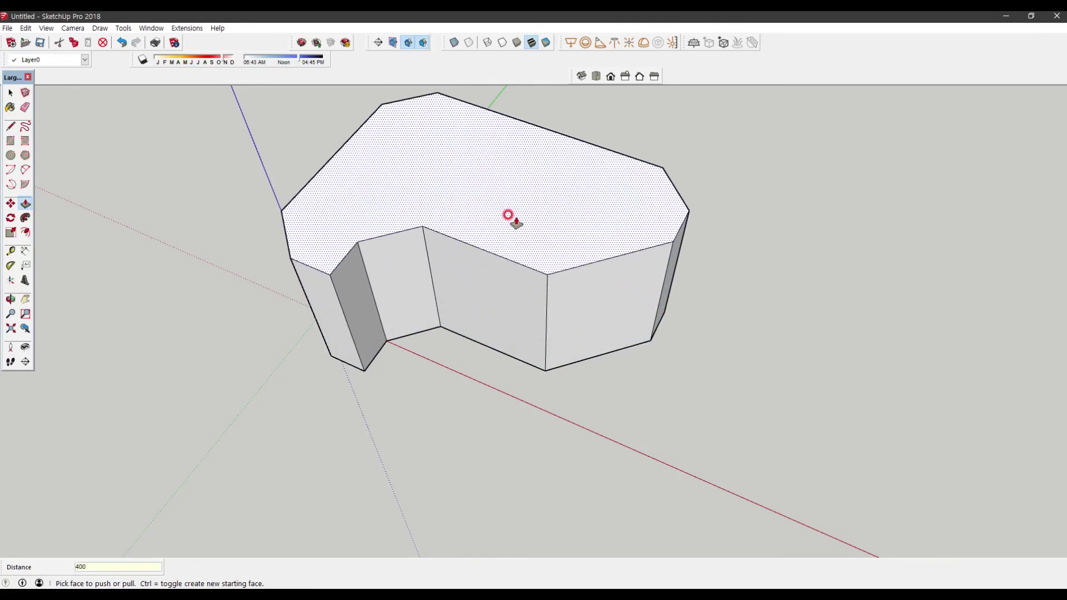
key(Return)
scroll(577, 421, down, 5)
mouse_move(576, 422)
middle_down()
mouse_move(625, 322)
mouse_move(732, 224)
mouse_move(717, 243)
mouse_move(607, 302)
mouse_move(567, 296)
mouse_move(393, 348)
mouse_move(485, 358)
mouse_move(583, 310)
mouse_move(543, 339)
mouse_move(848, 281)
mouse_move(708, 312)
mouse_move(535, 276)
mouse_move(636, 290)
mouse_move(575, 381)
middle_up()
key(p)
key(space)
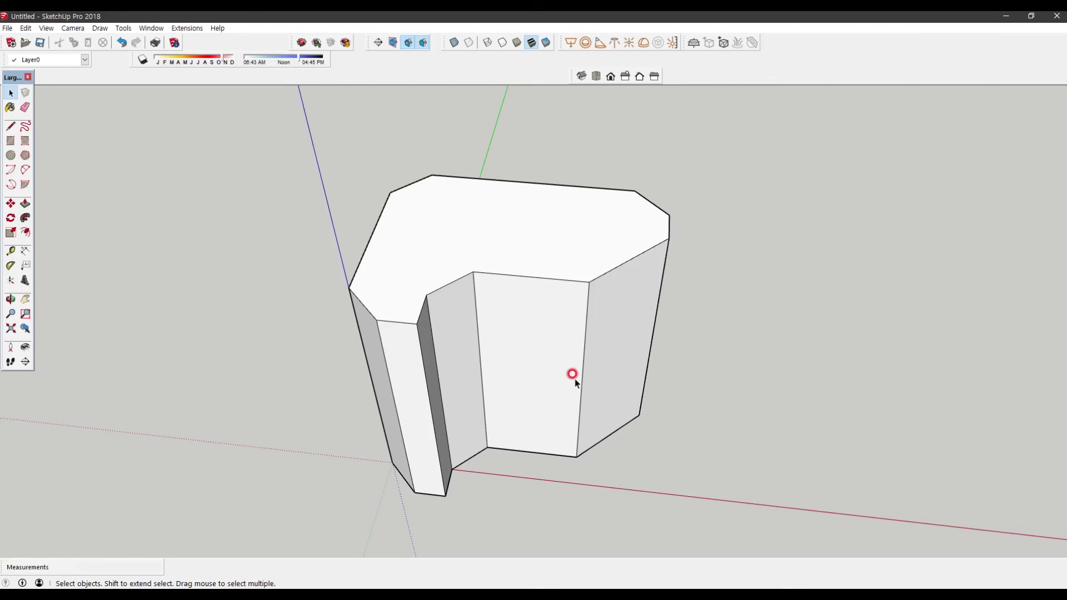
middle_drag(575, 381, 492, 294)
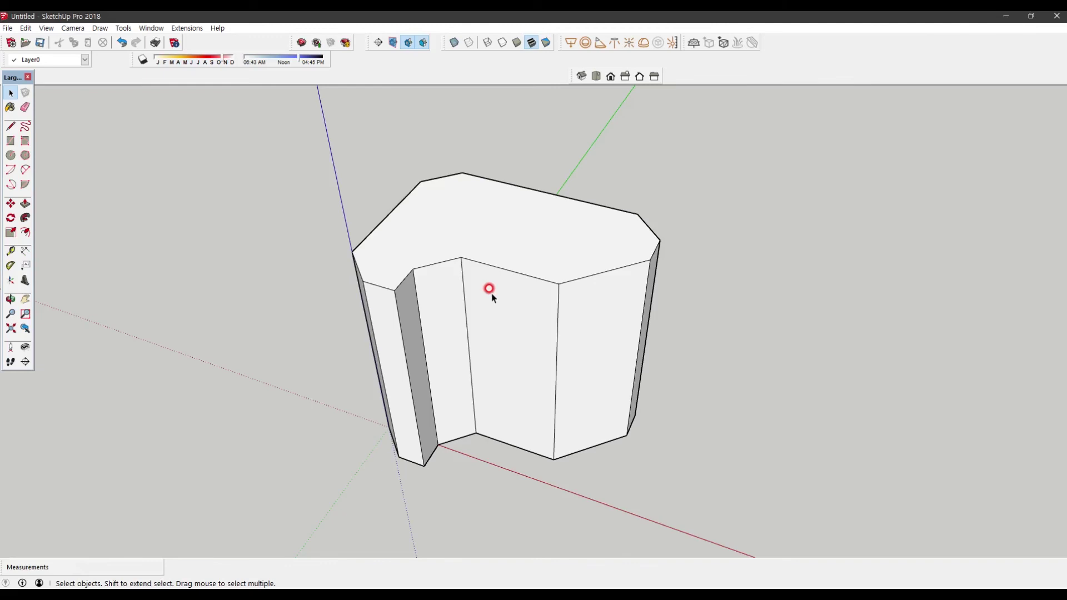